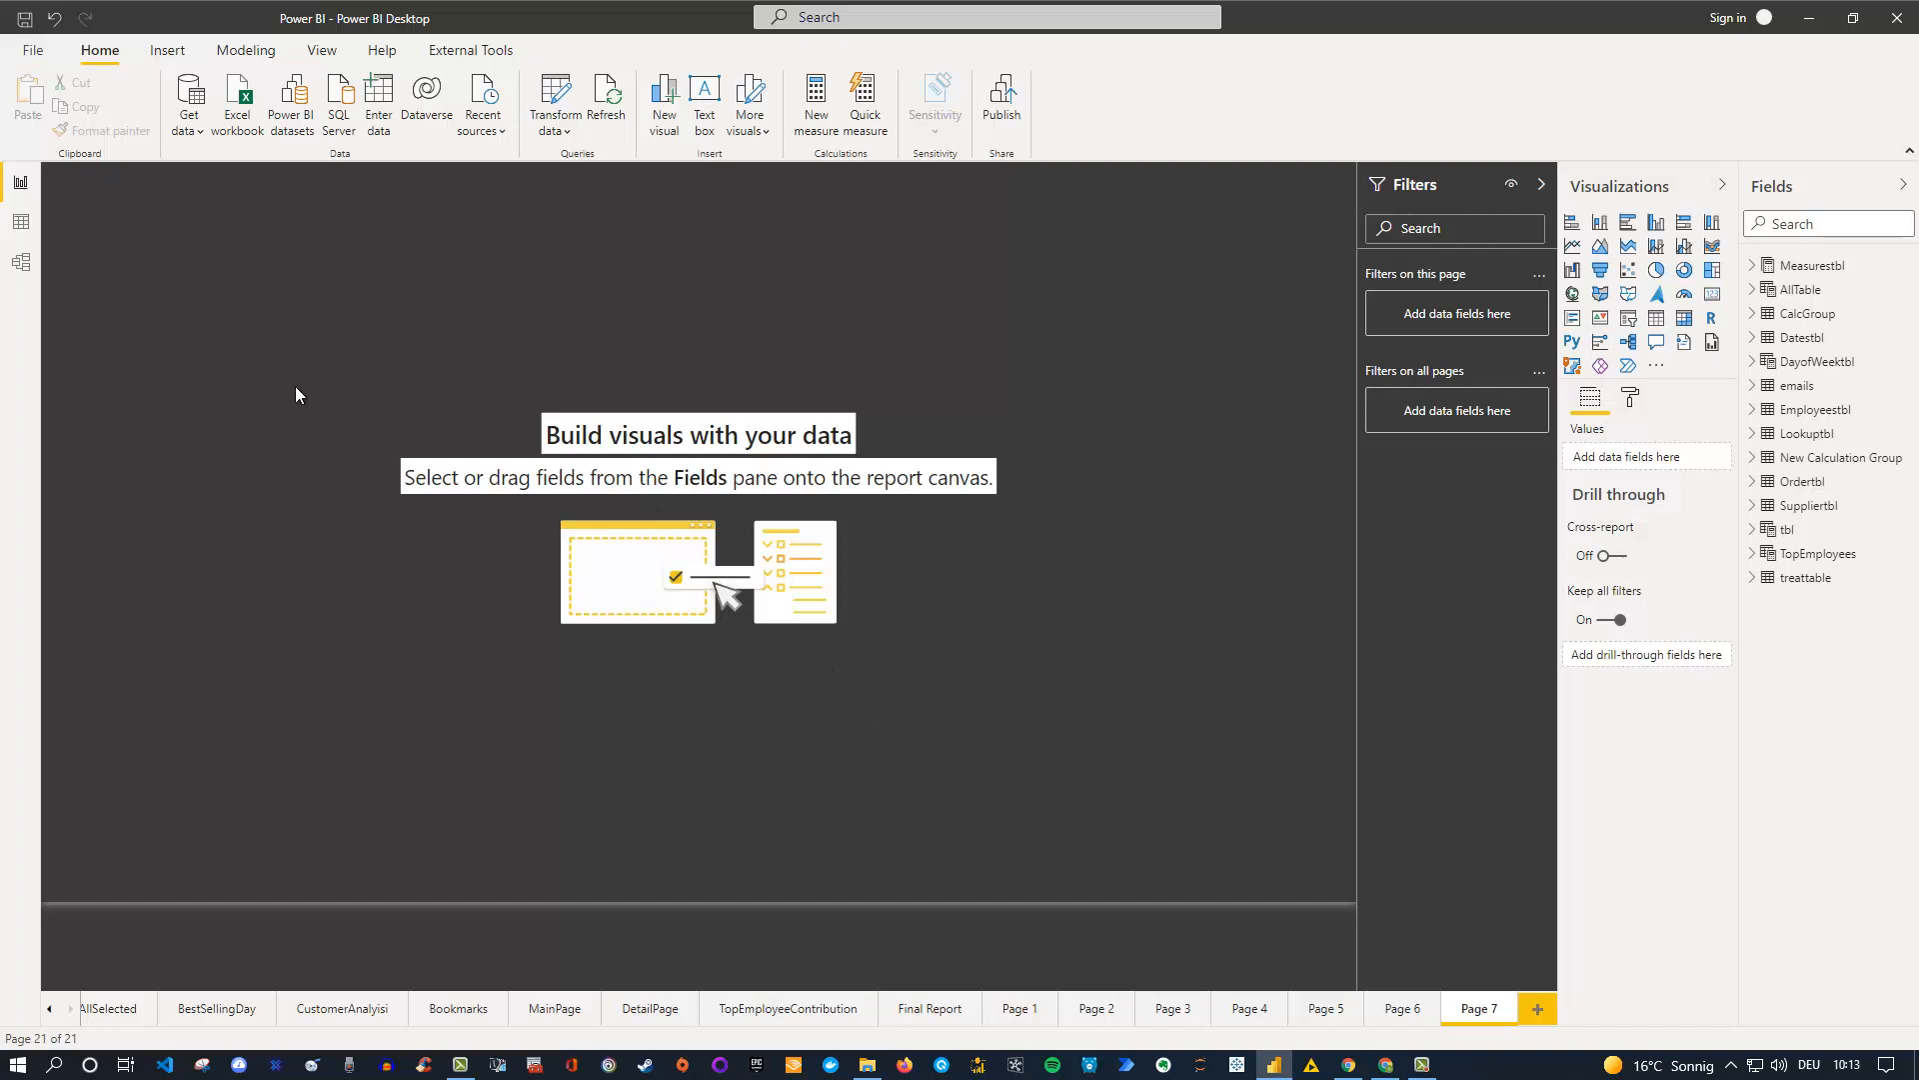
Rearrange the model diagram by shifting the Datestbl, Suppliertbl and Ordertbl cards closer to Employeestbl.
{"action": "left_click", "coordinate": [20, 265]}
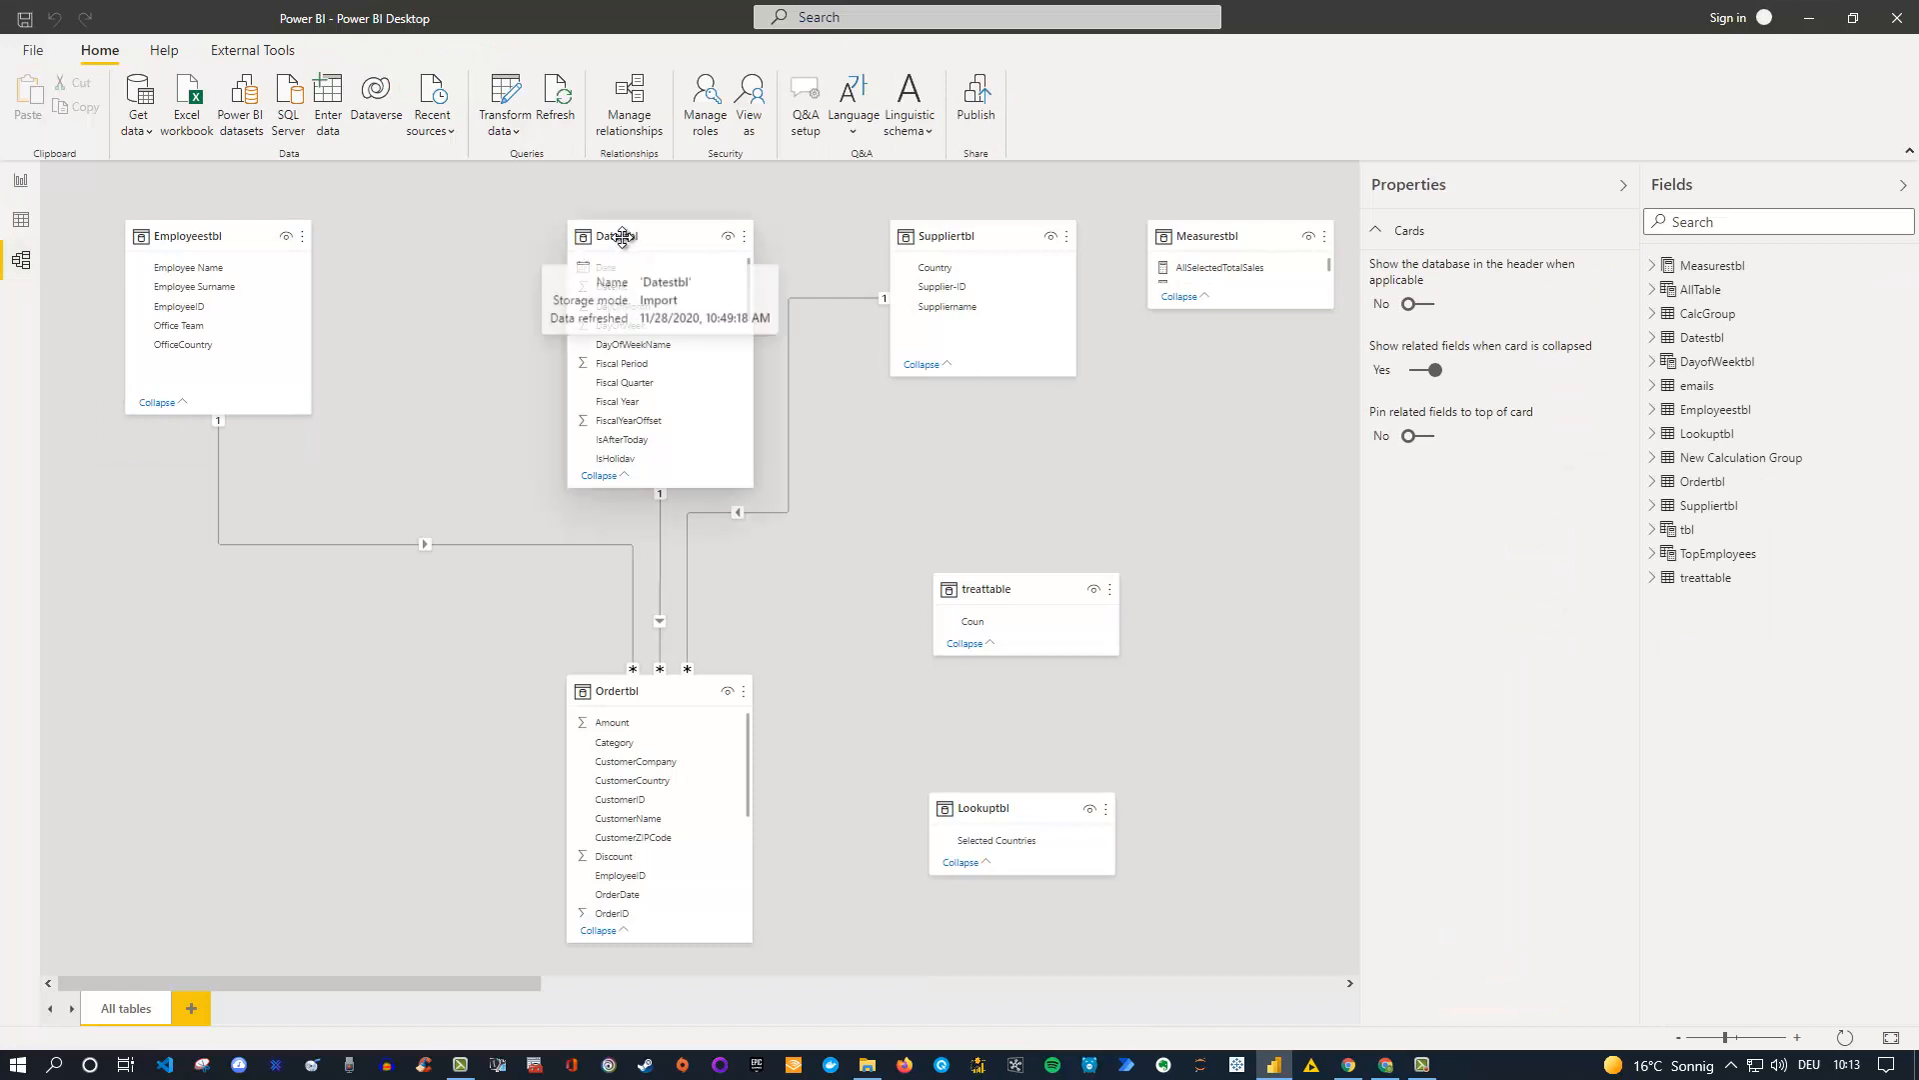
{"action": "left_click_drag", "start_coordinate": [621, 240], "coordinate": [512, 241]}
{"action": "left_click_drag", "start_coordinate": [957, 226], "coordinate": [875, 227]}
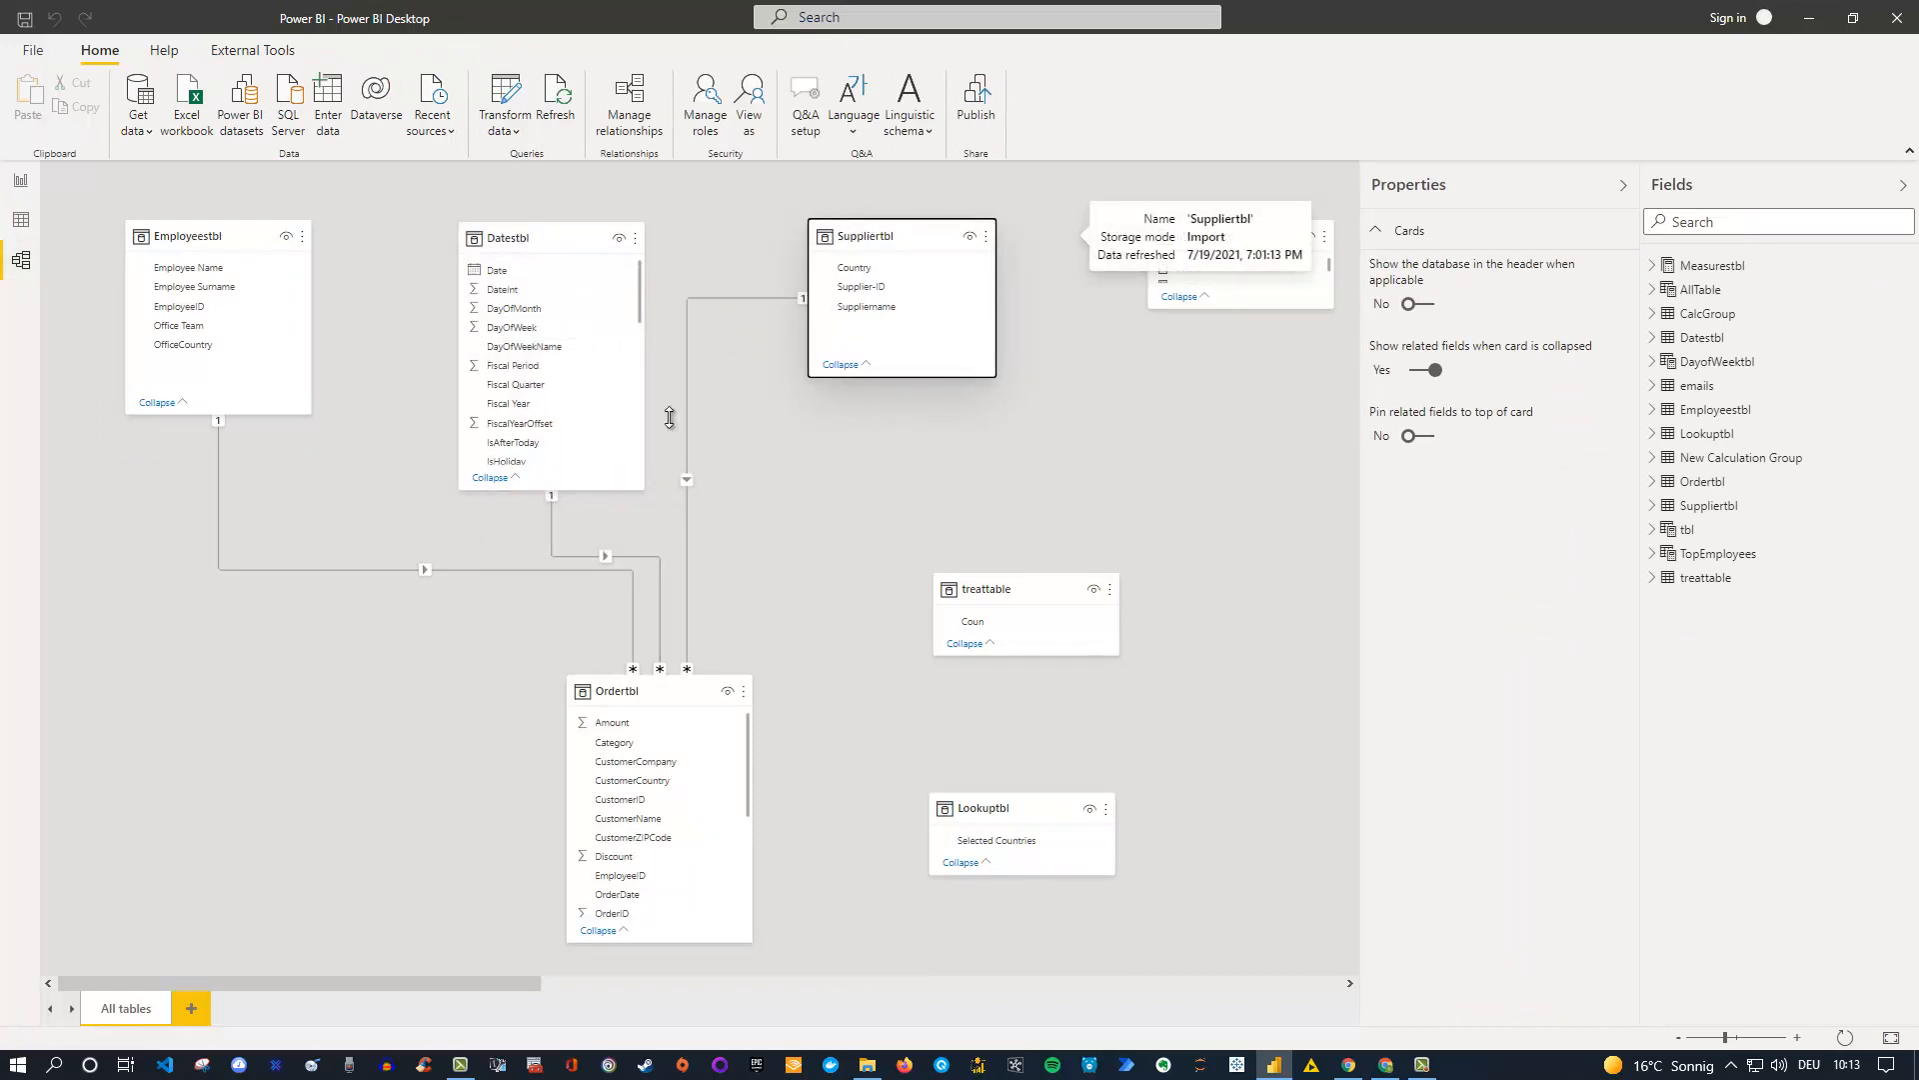
{"action": "left_click_drag", "start_coordinate": [626, 679], "coordinate": [520, 670]}
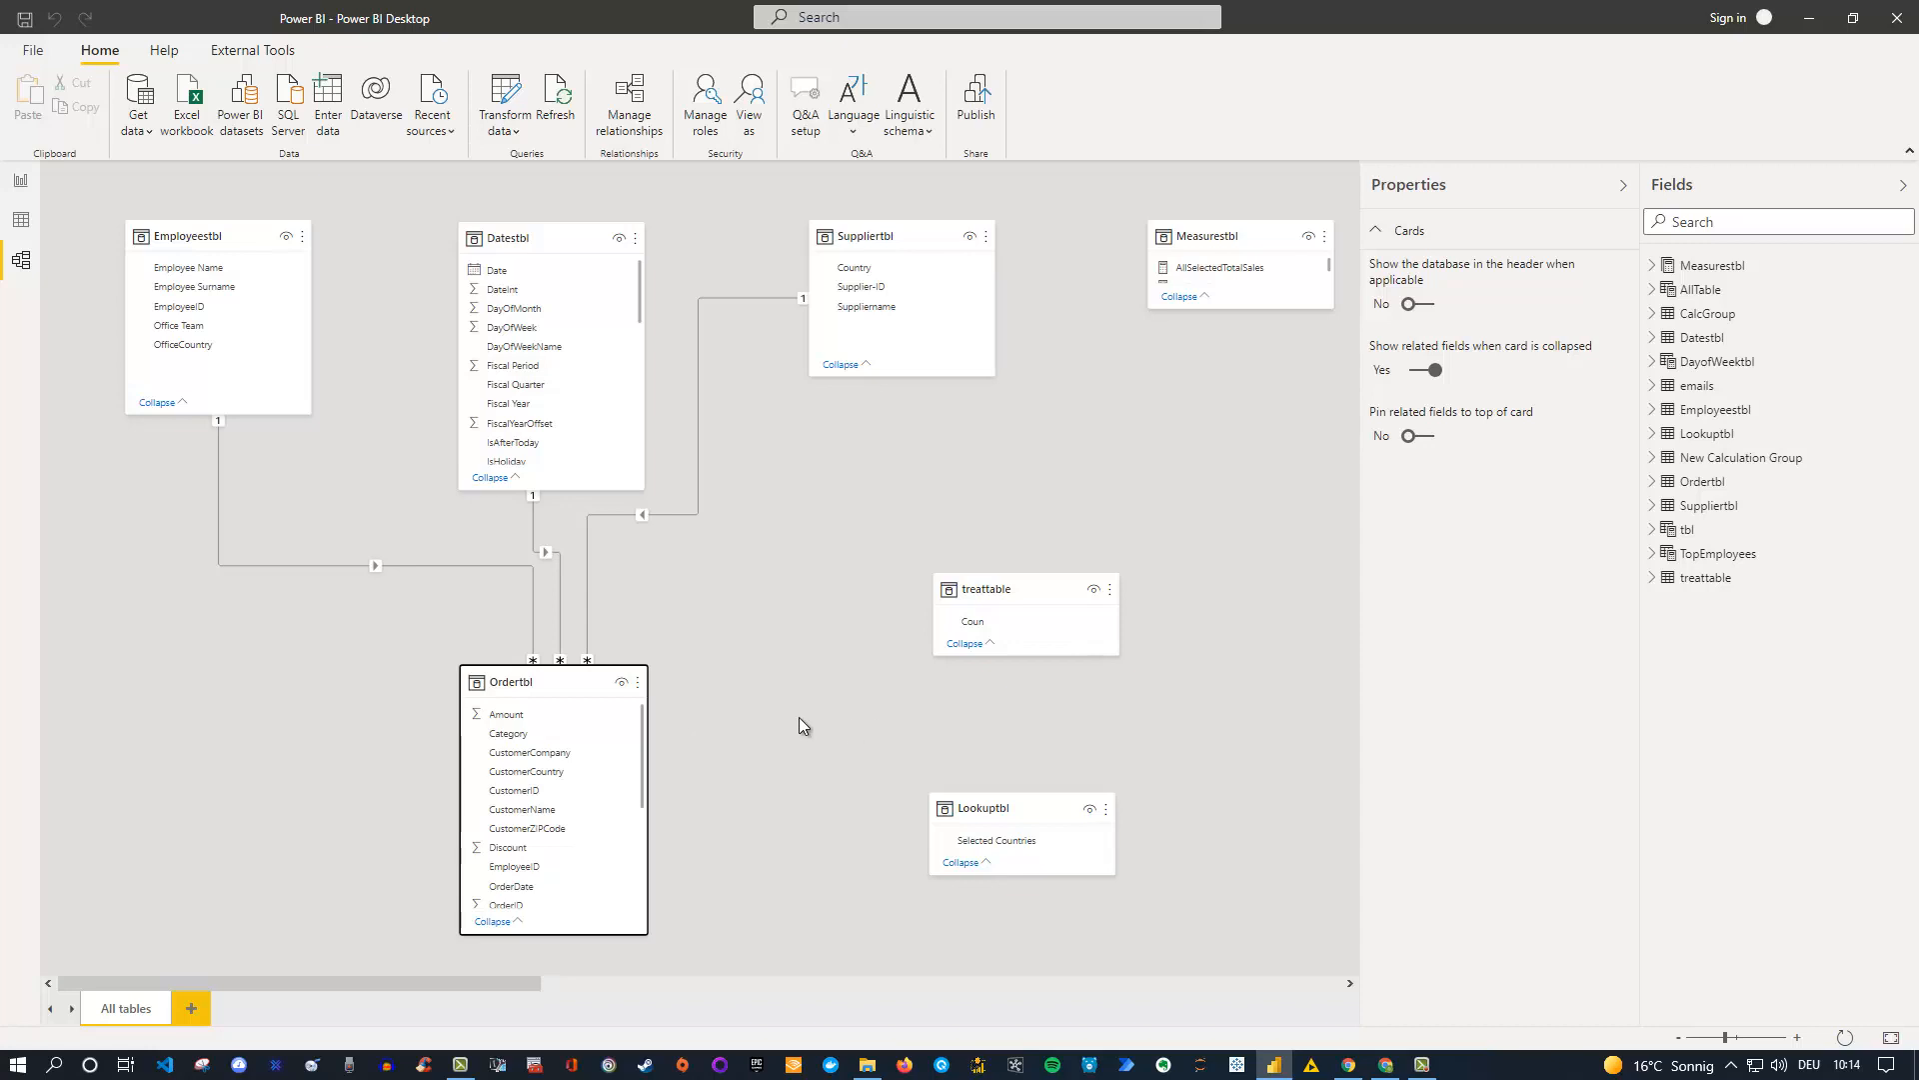
Start a manually entered table in the report with the columns Country and Discount.
{"action": "left_click", "coordinate": [20, 182]}
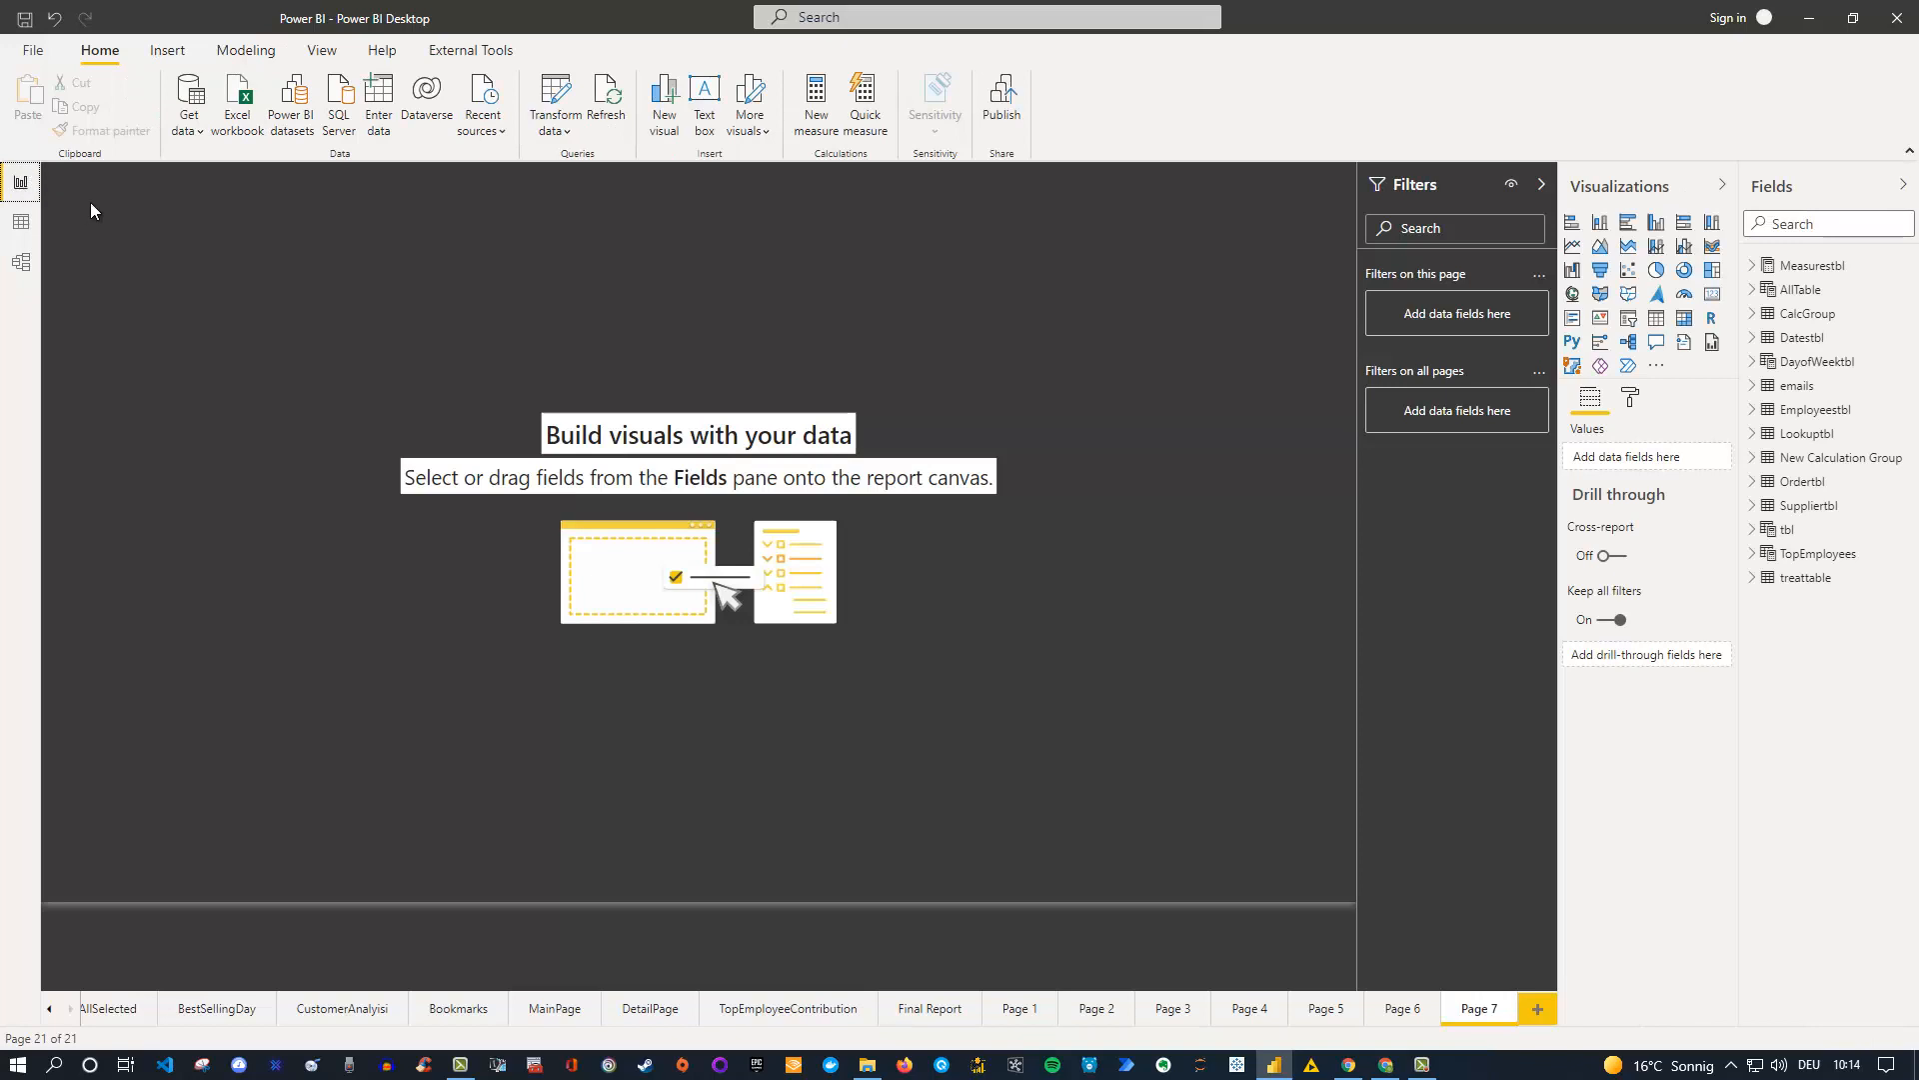
{"action": "left_click", "coordinate": [383, 92]}
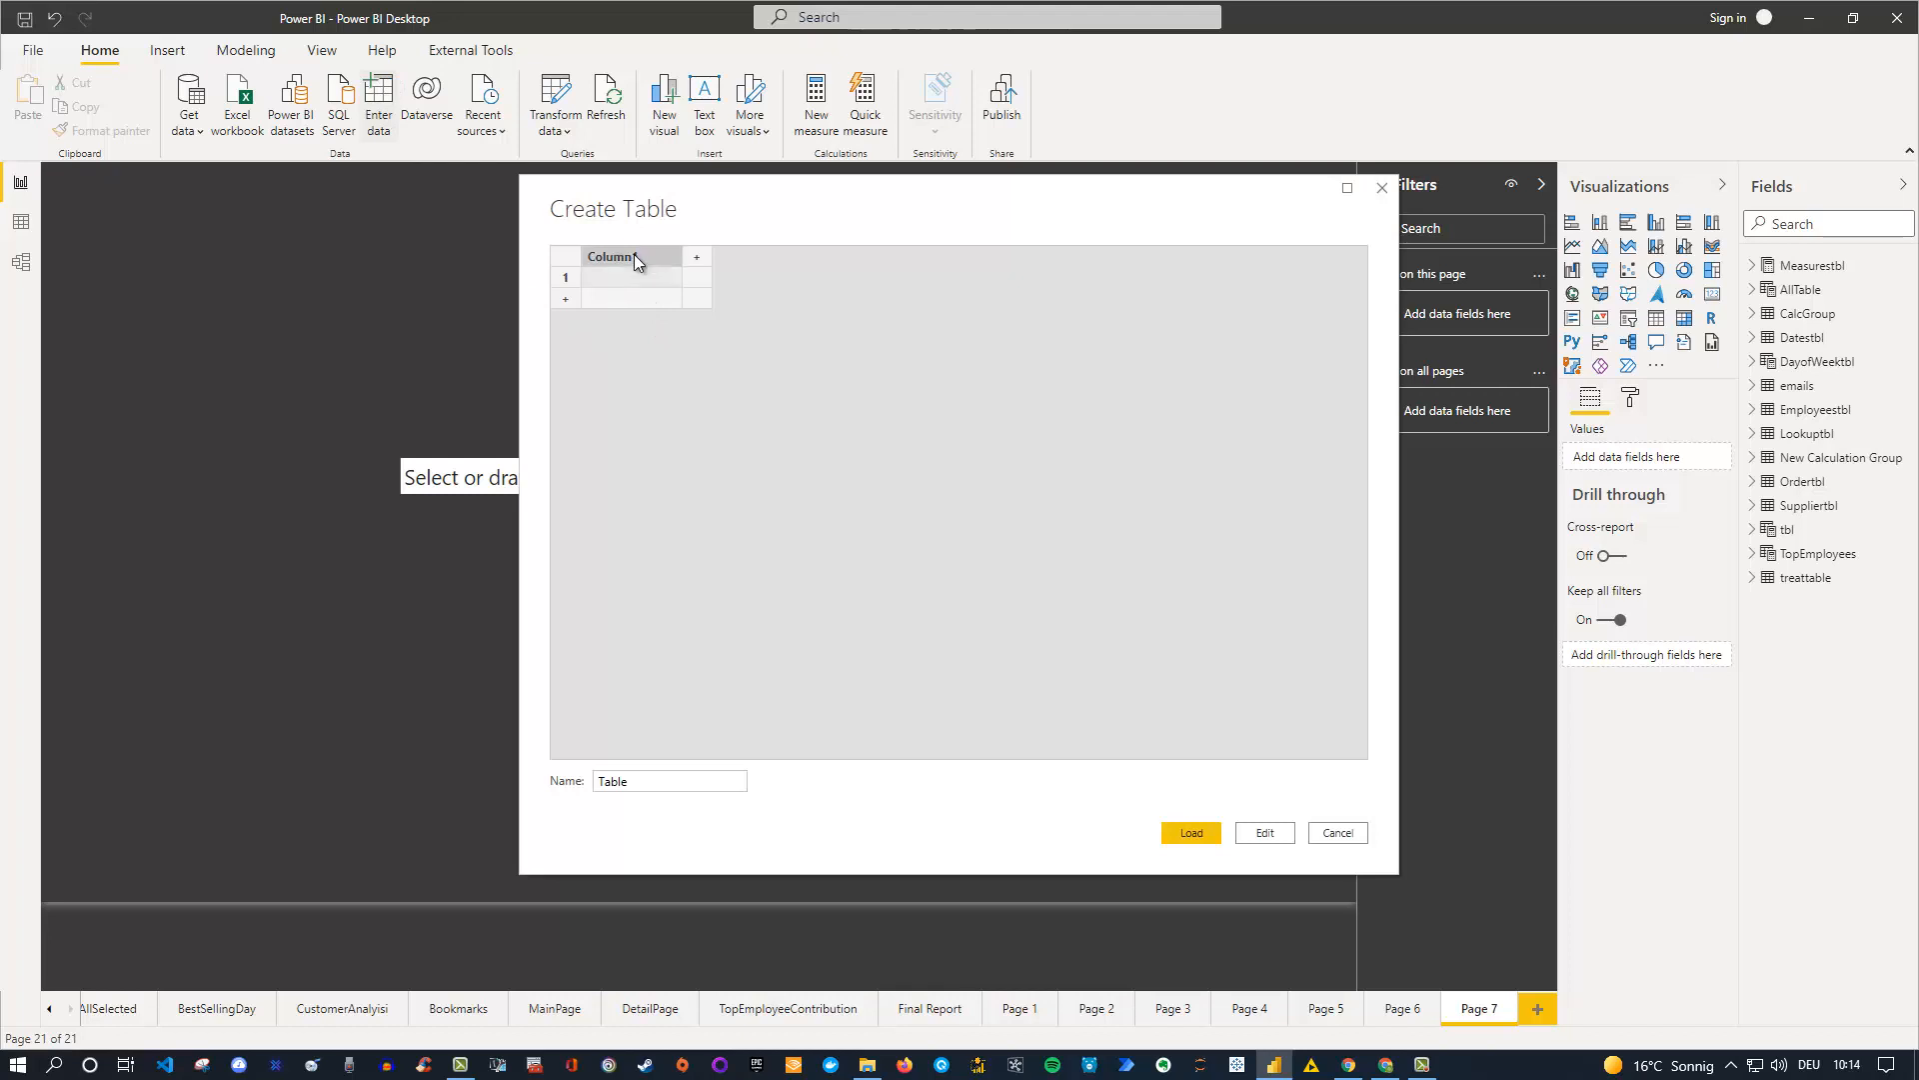
{"action": "type", "text": "Country"}
{"action": "key", "text": "Tab"}
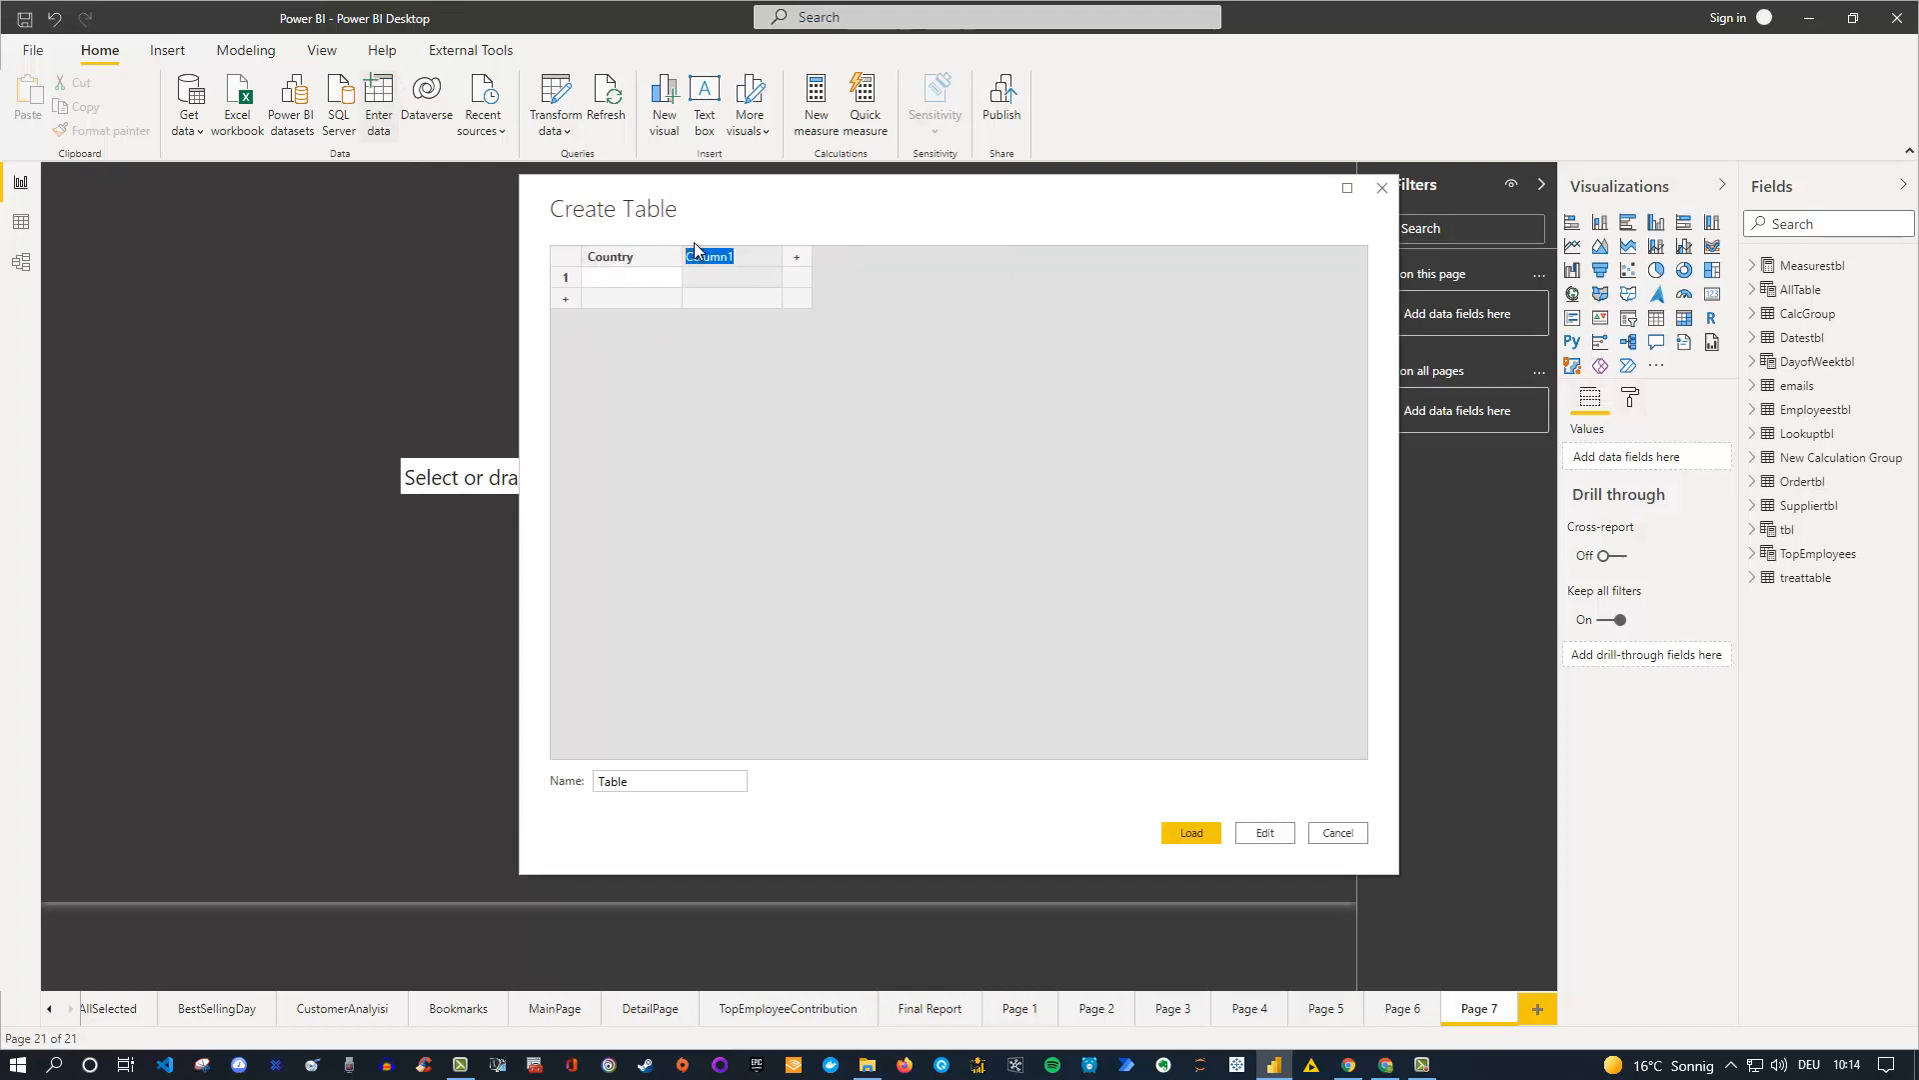
{"action": "type", "text": "Discount"}
Fill the first two rows of the new table with USA at 0,1 and Germany at 0,15.
{"action": "left_click", "coordinate": [639, 279]}
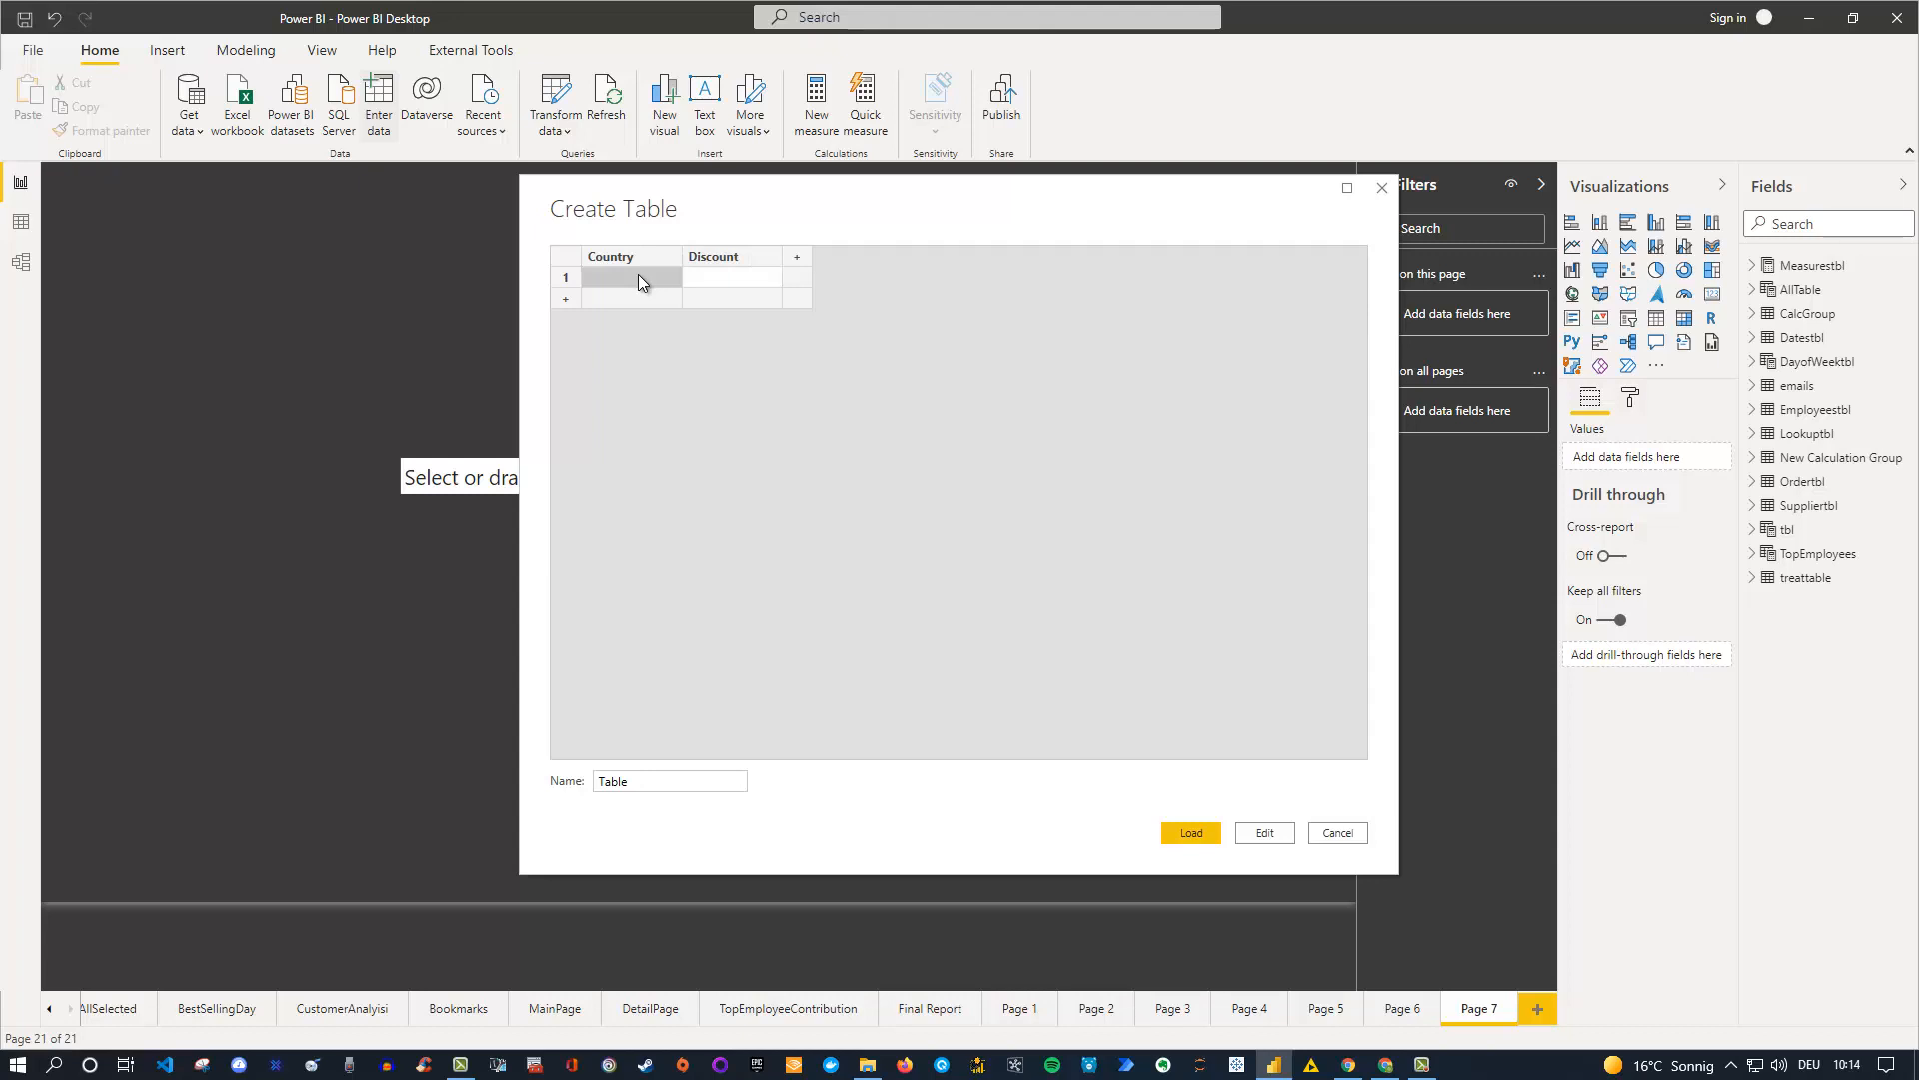
{"action": "type", "text": "USA"}
{"action": "left_click", "coordinate": [724, 280]}
{"action": "left_click", "coordinate": [633, 297]}
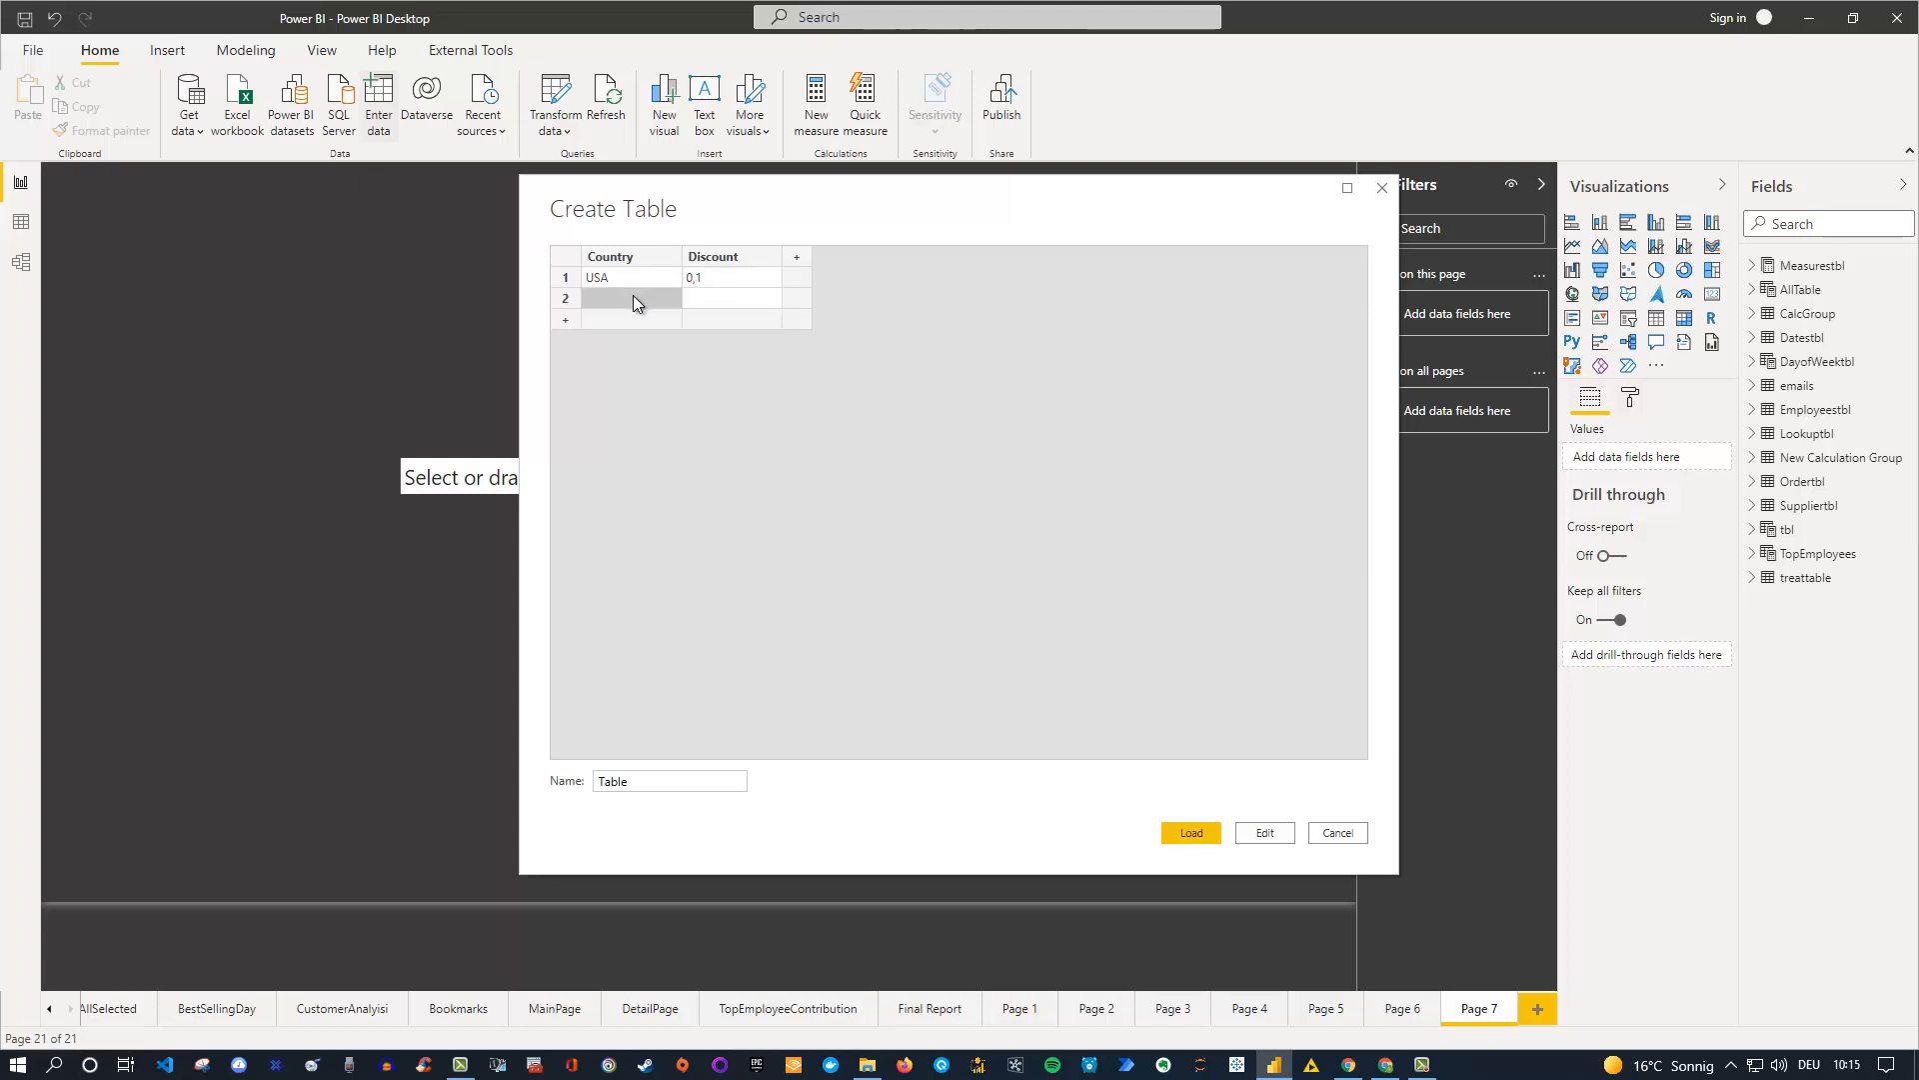
{"action": "type", "text": "Germany"}
{"action": "left_click", "coordinate": [714, 302]}
{"action": "type", "text": "0,15"}
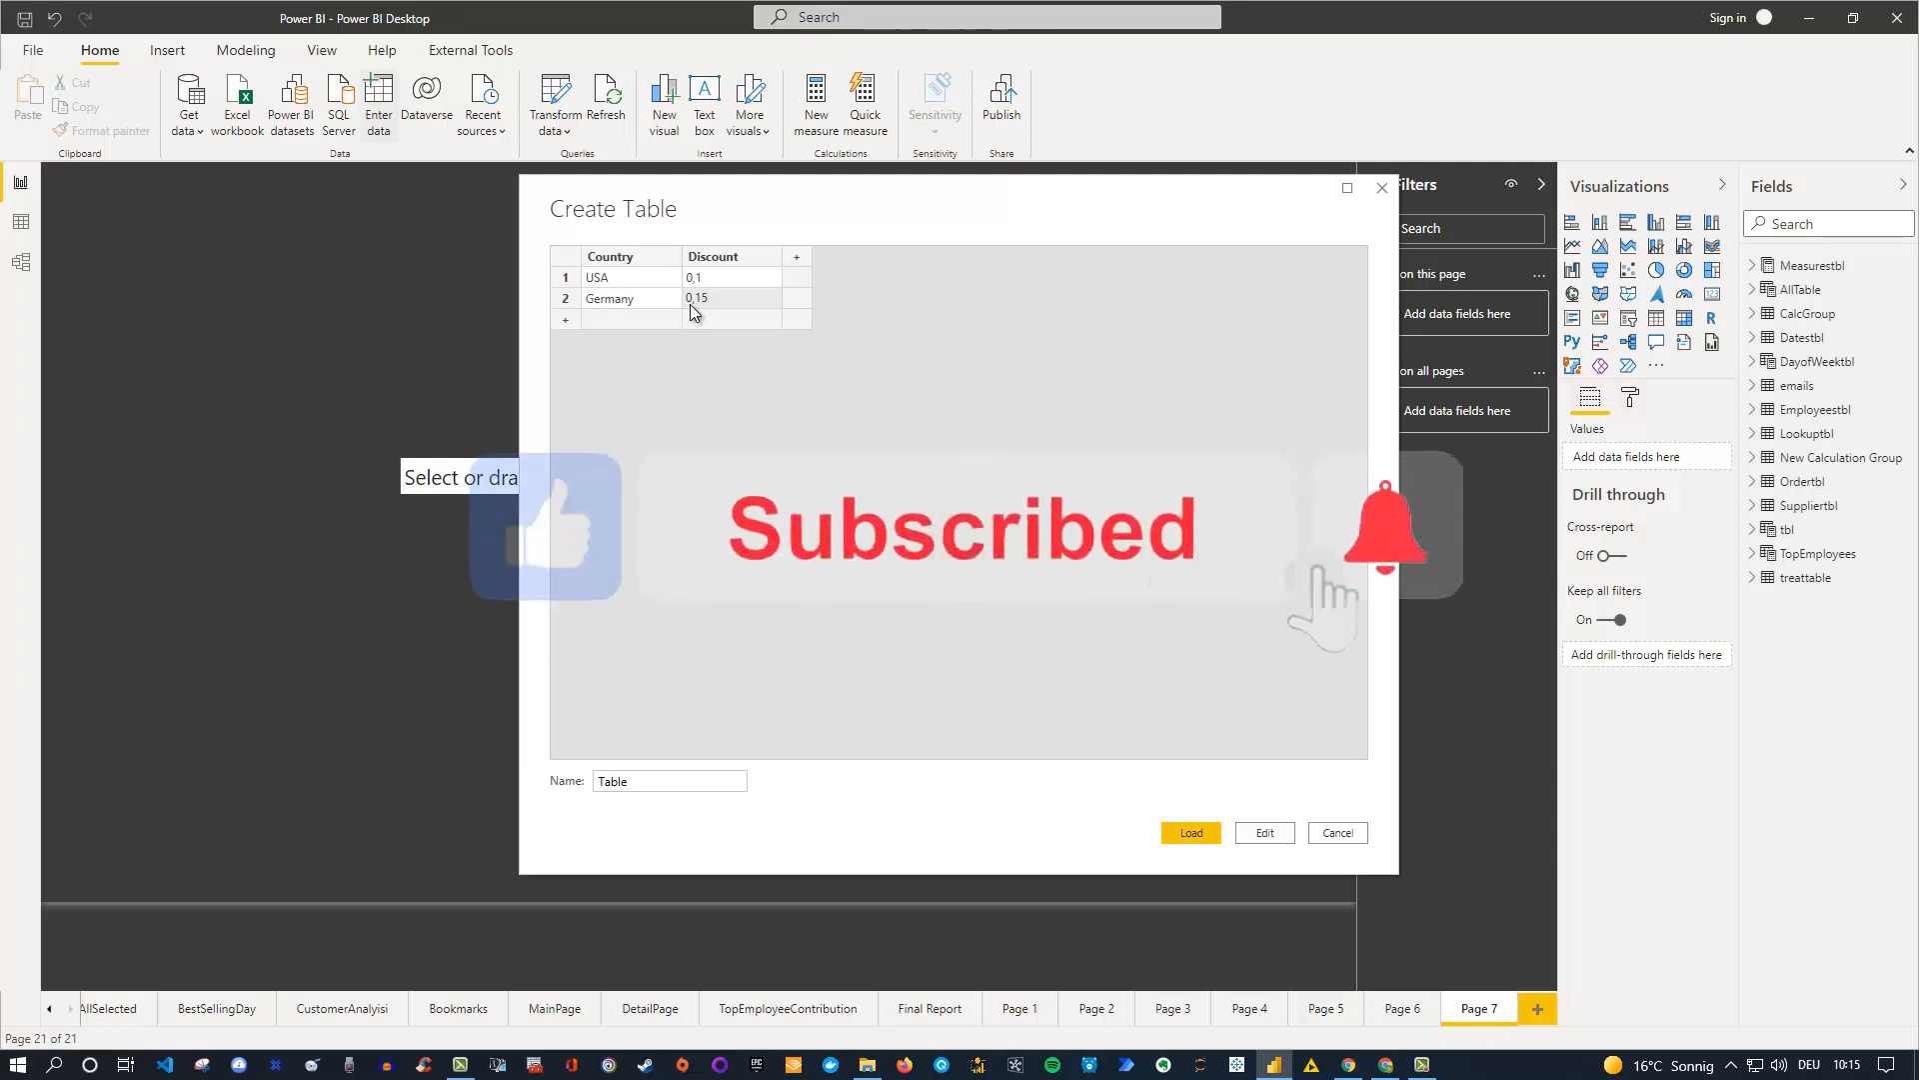
Add a third row to the table for France with a discount of 0,2.
{"action": "left_click", "coordinate": [624, 322]}
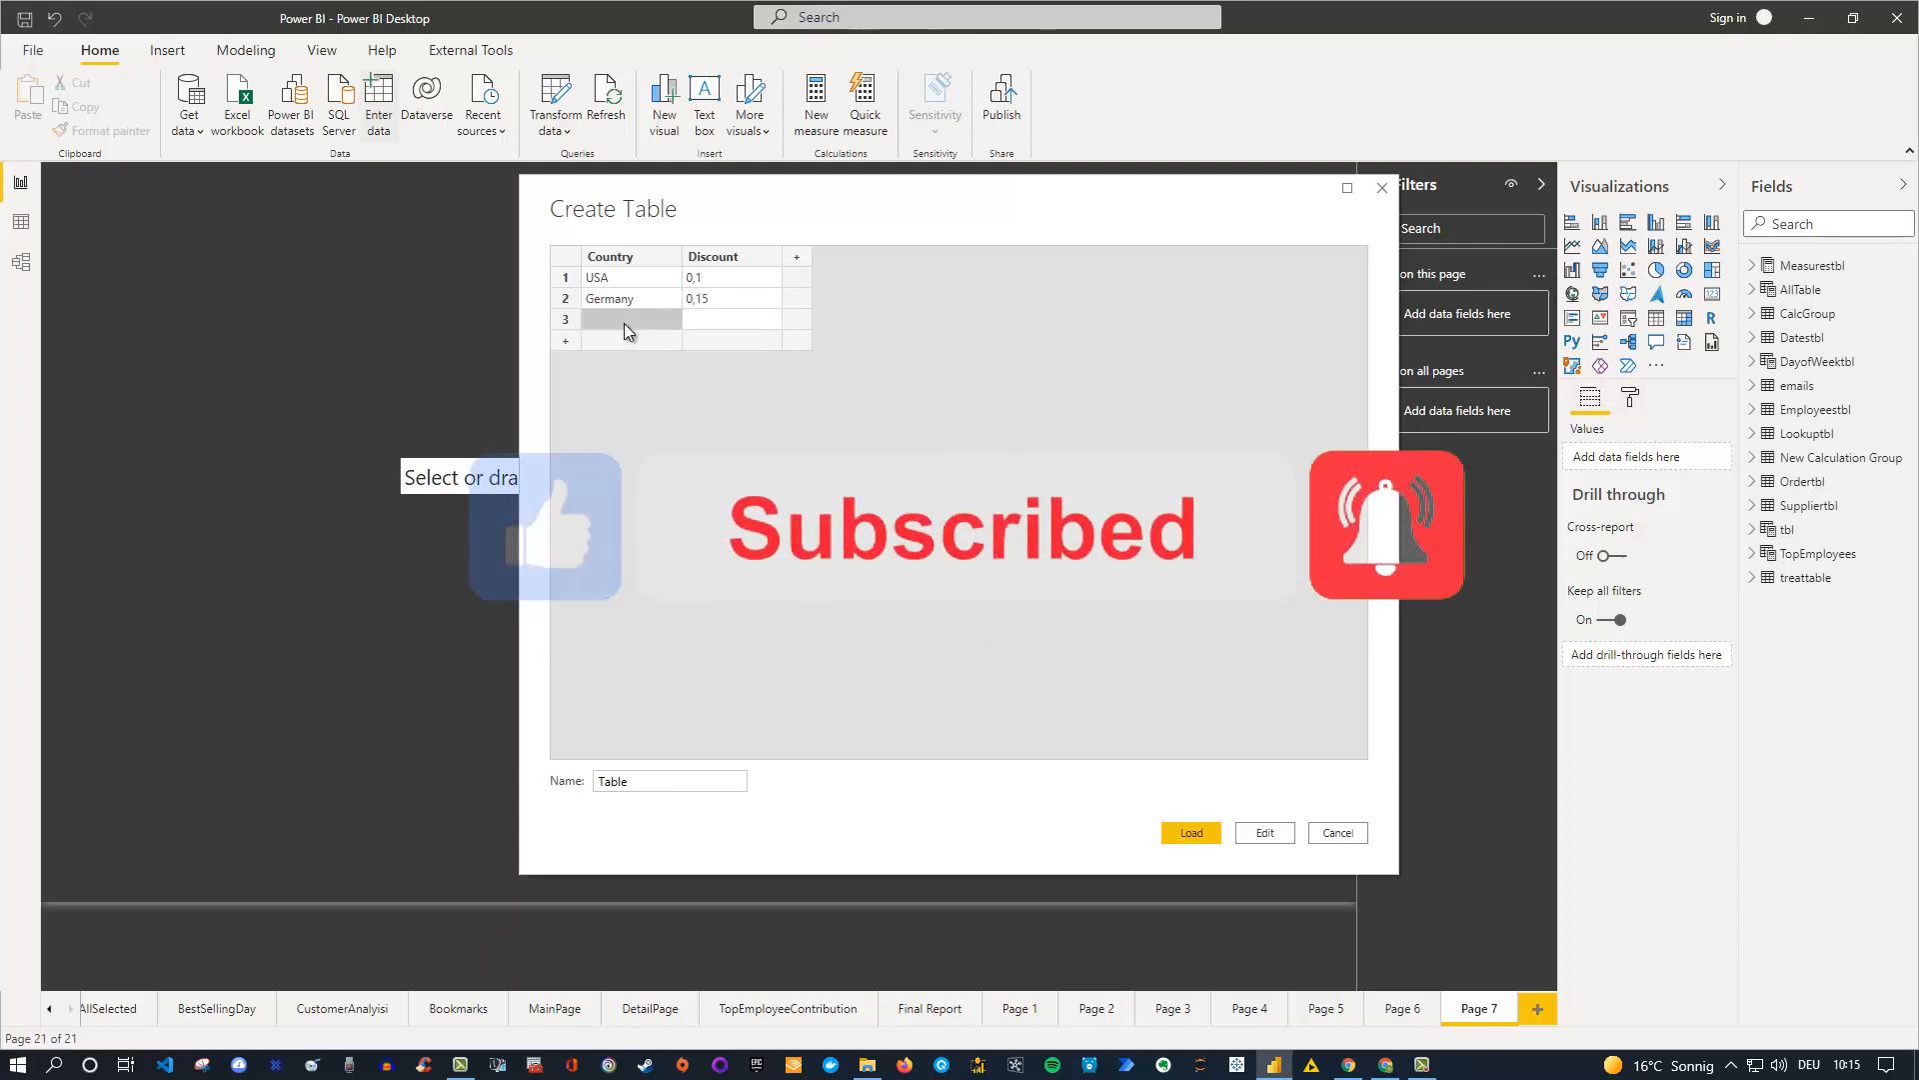
{"action": "type", "text": "Fra"}
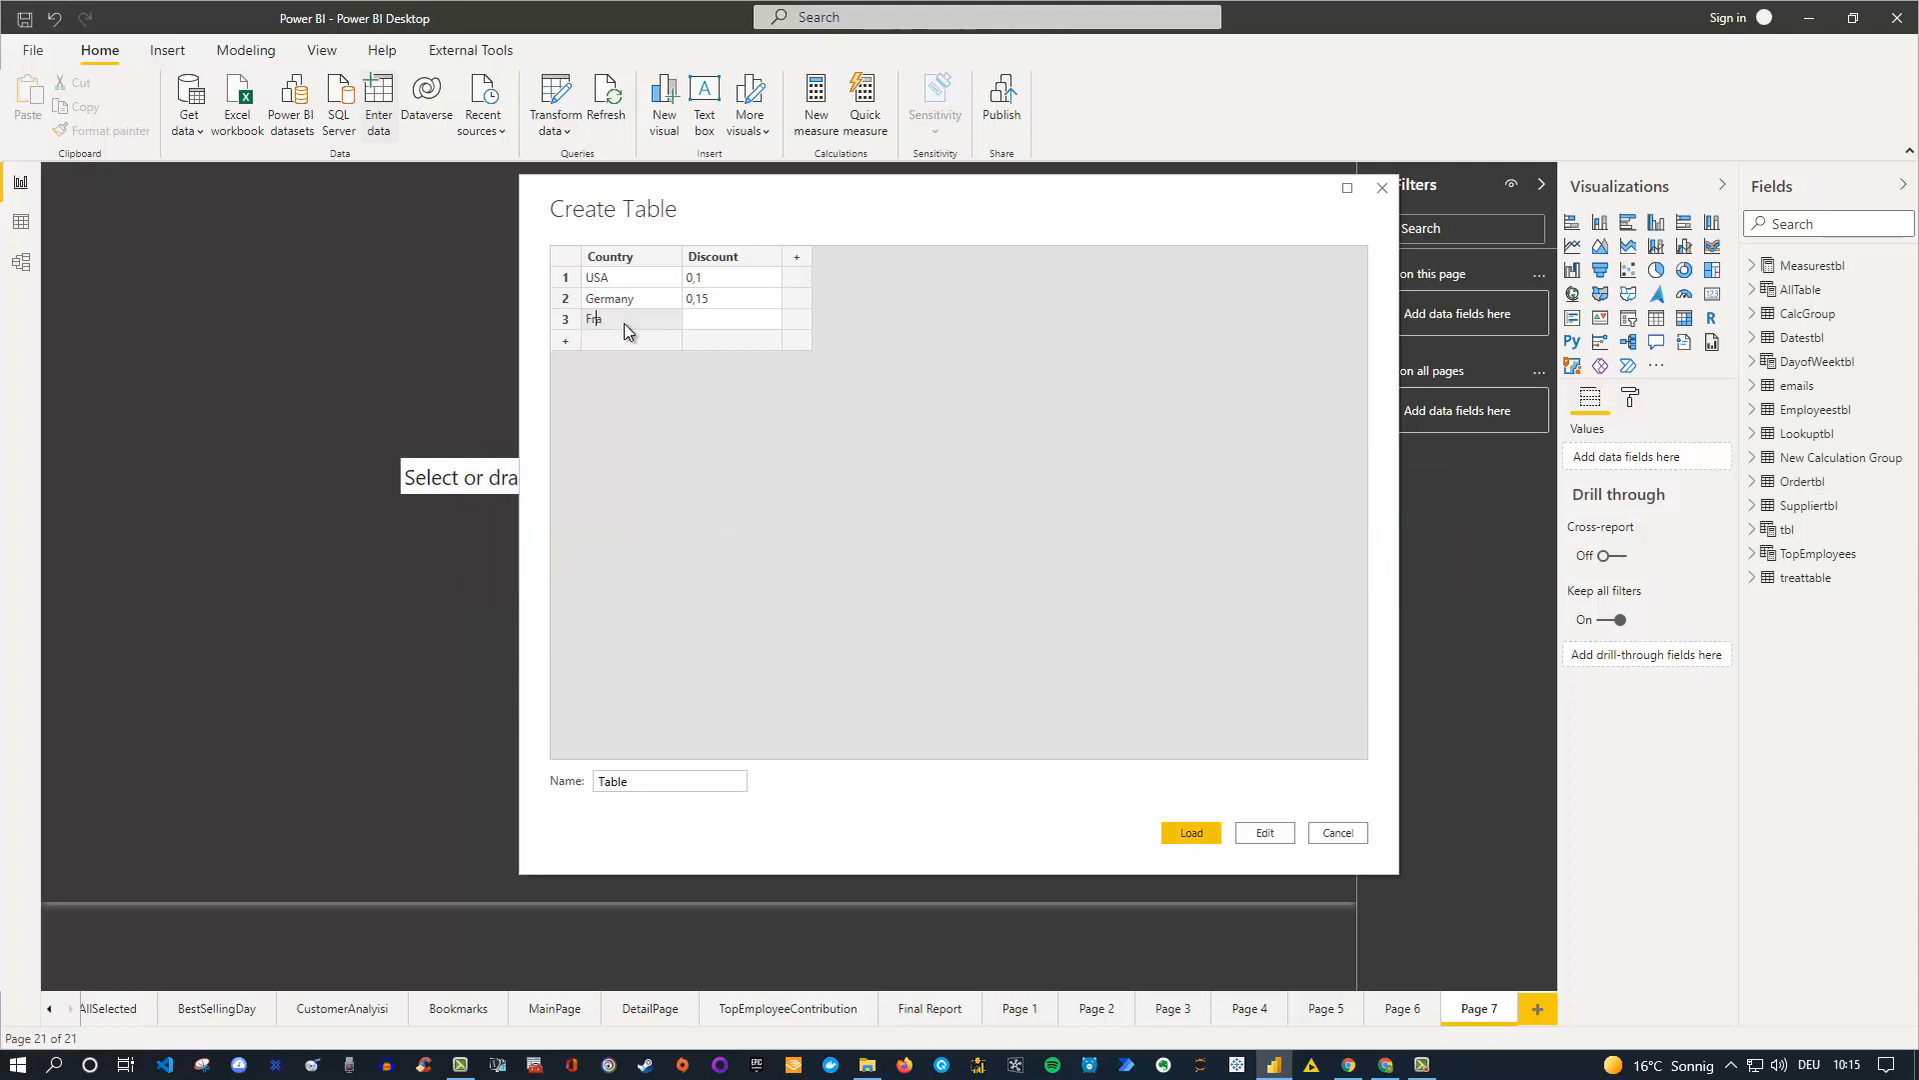
{"action": "type", "text": "nce"}
{"action": "key", "text": "Tab"}
{"action": "type", "text": "0"}
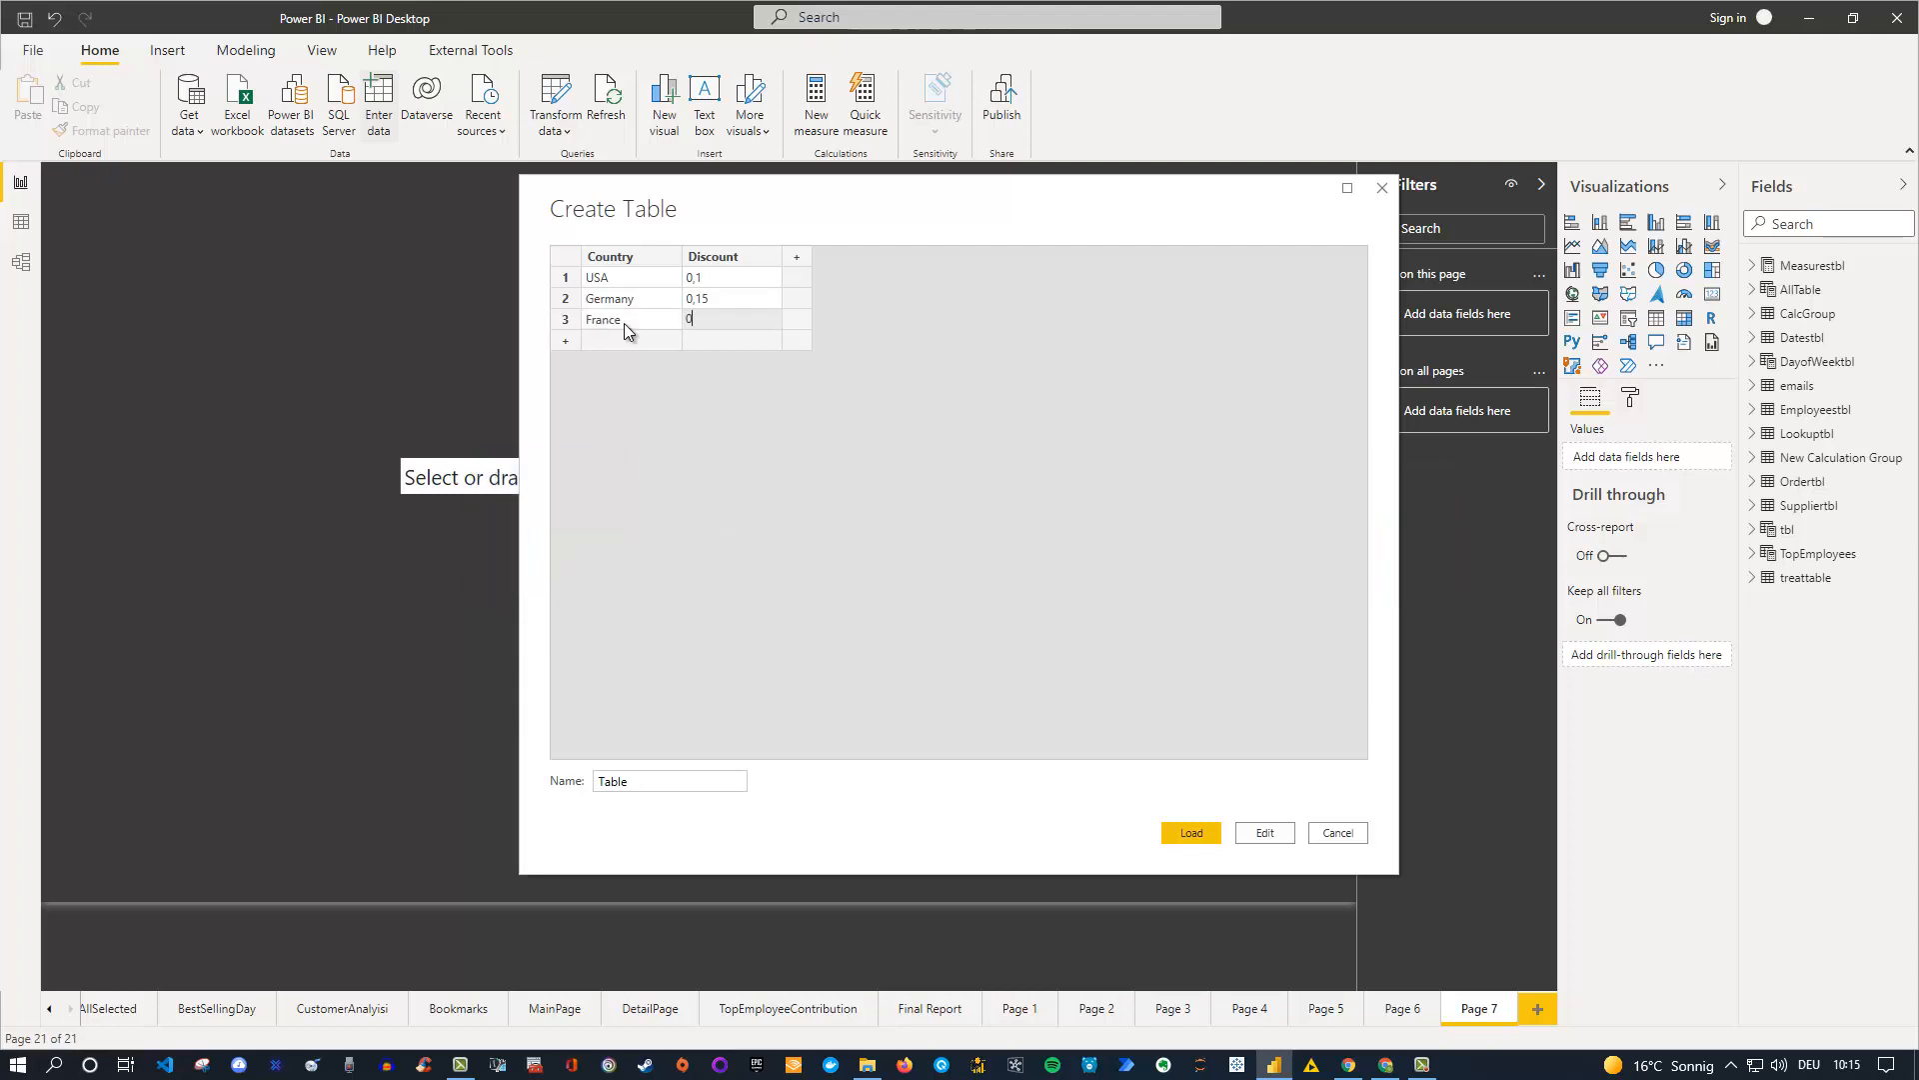
{"action": "type", "text": ",2"}
Name the new table DiscountLookup and load it into the model.
{"action": "left_click_drag", "start_coordinate": [646, 777], "coordinate": [574, 773]}
{"action": "type", "text": "DiscountLookup"}
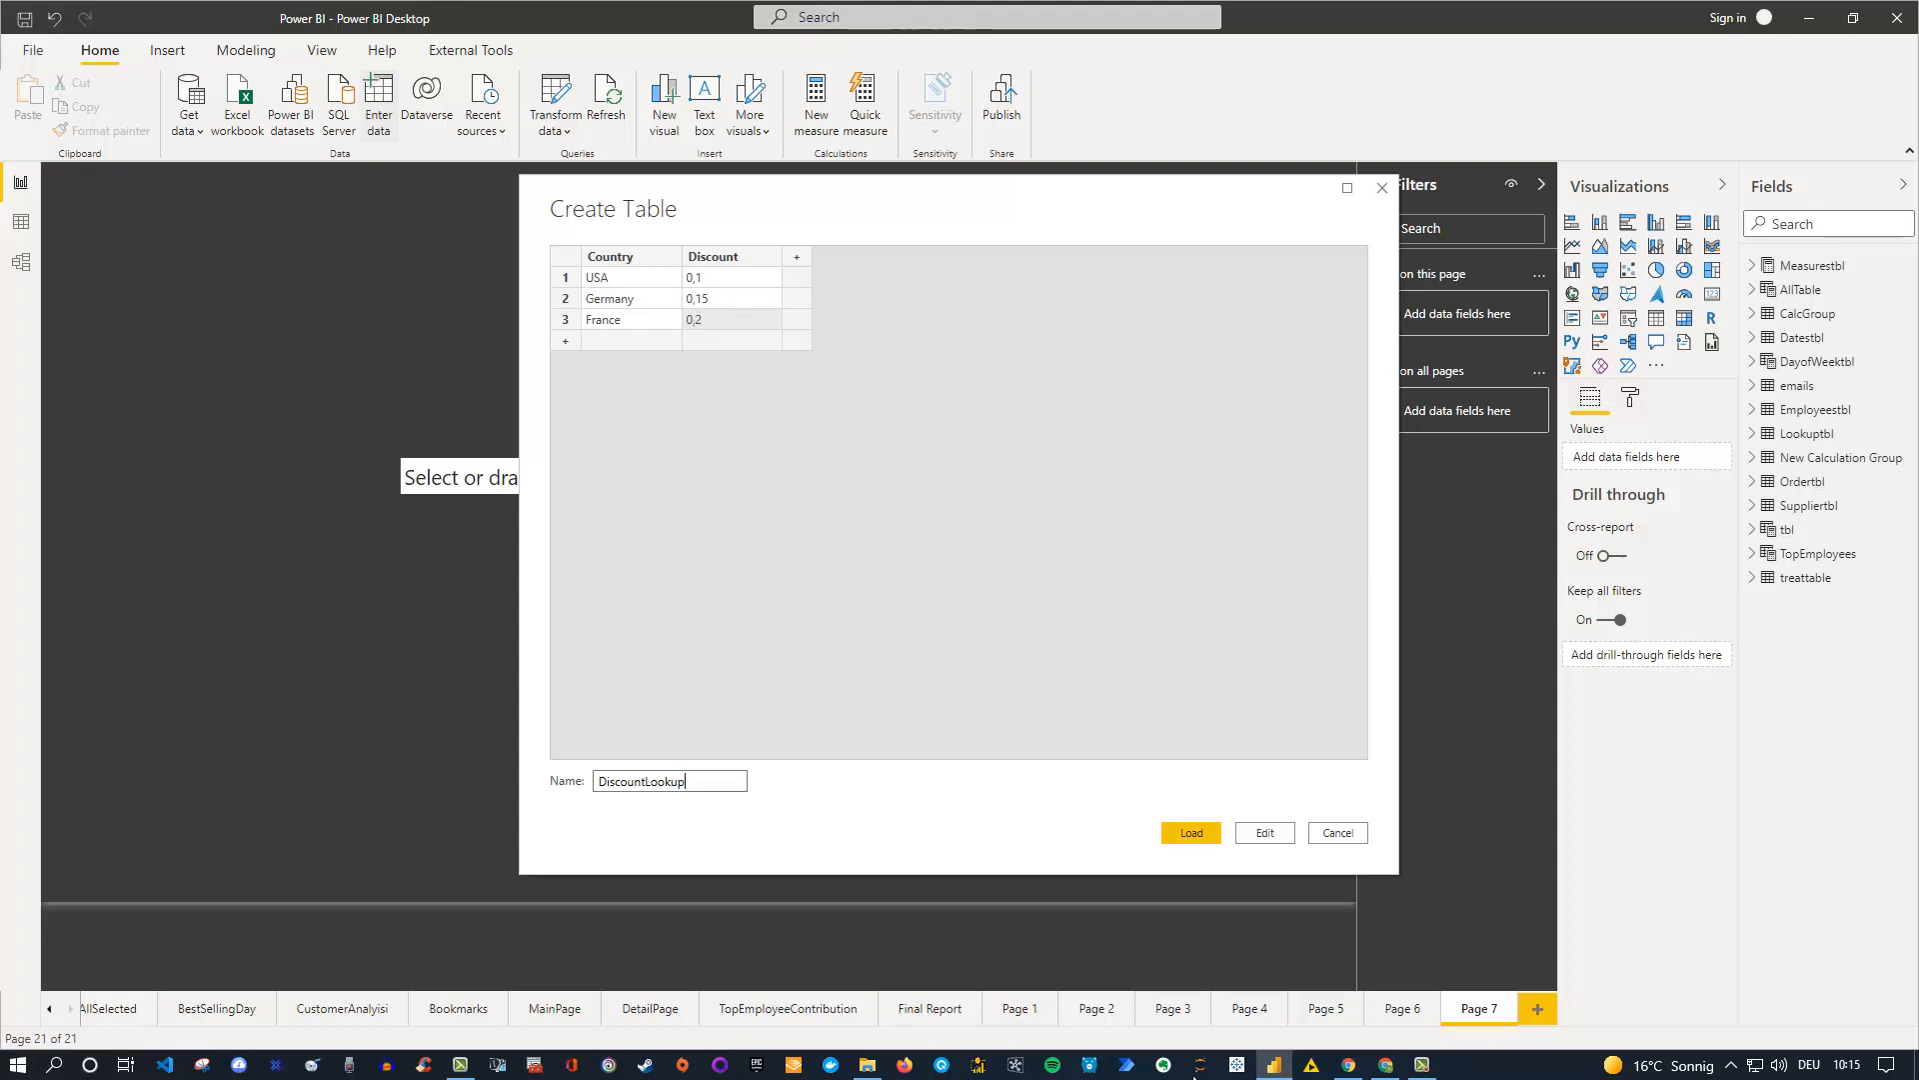
{"action": "left_click", "coordinate": [1201, 833]}
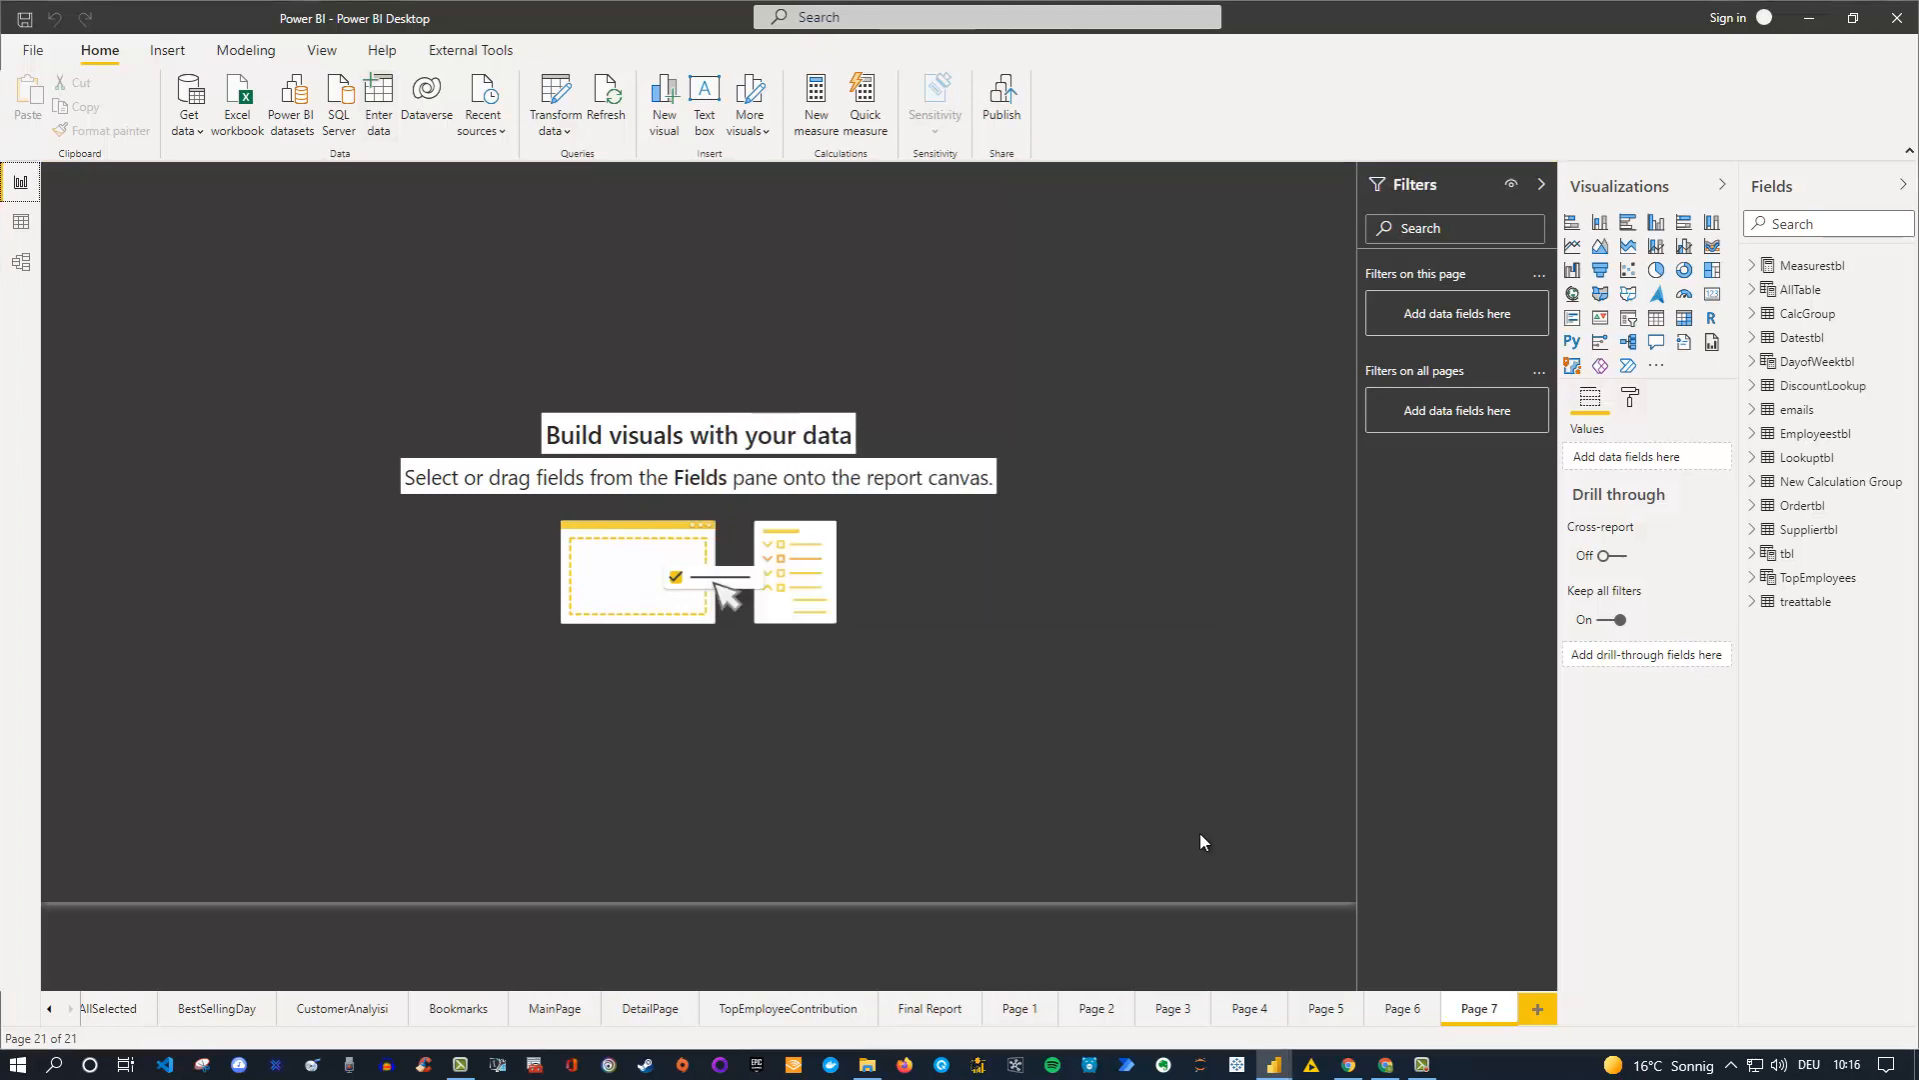
Check the rows of the DiscountLookup table in the data view, and return to the report.
{"action": "left_click", "coordinate": [1809, 389]}
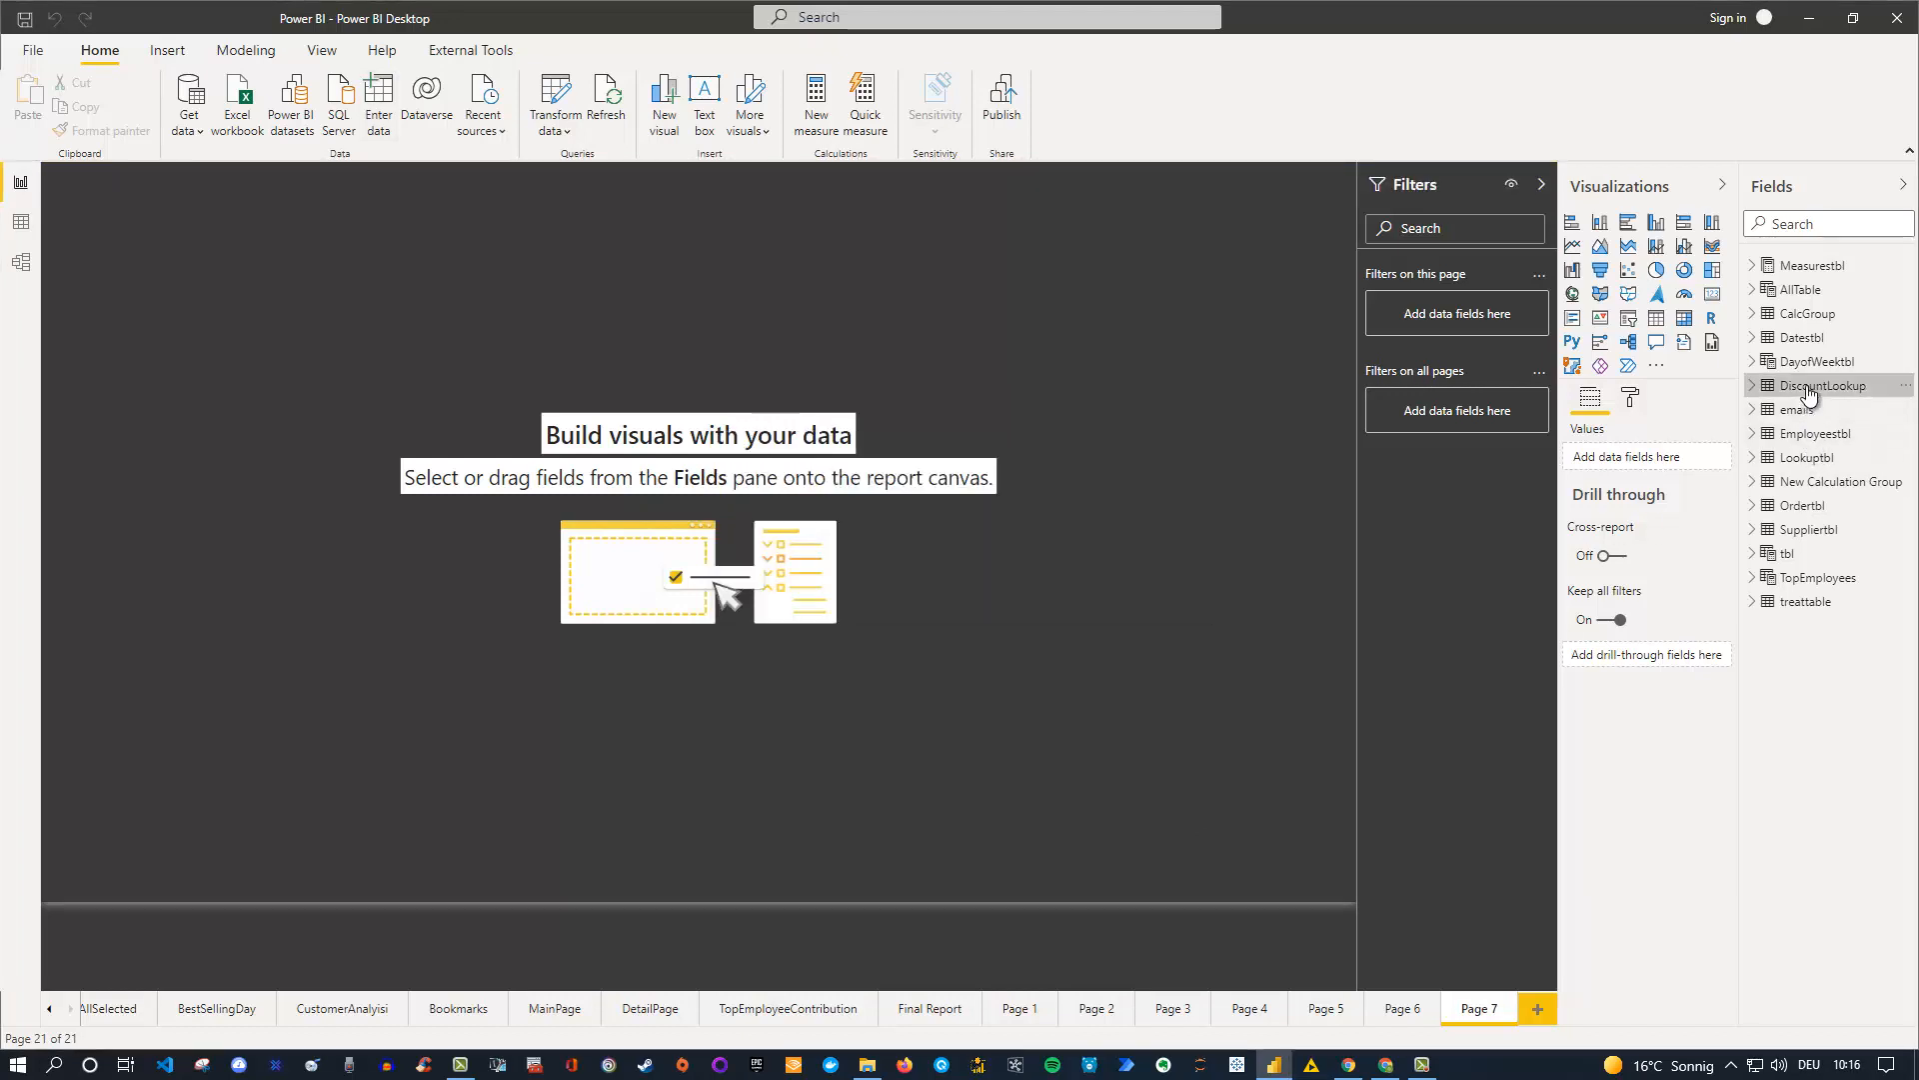
{"action": "left_click", "coordinate": [21, 221]}
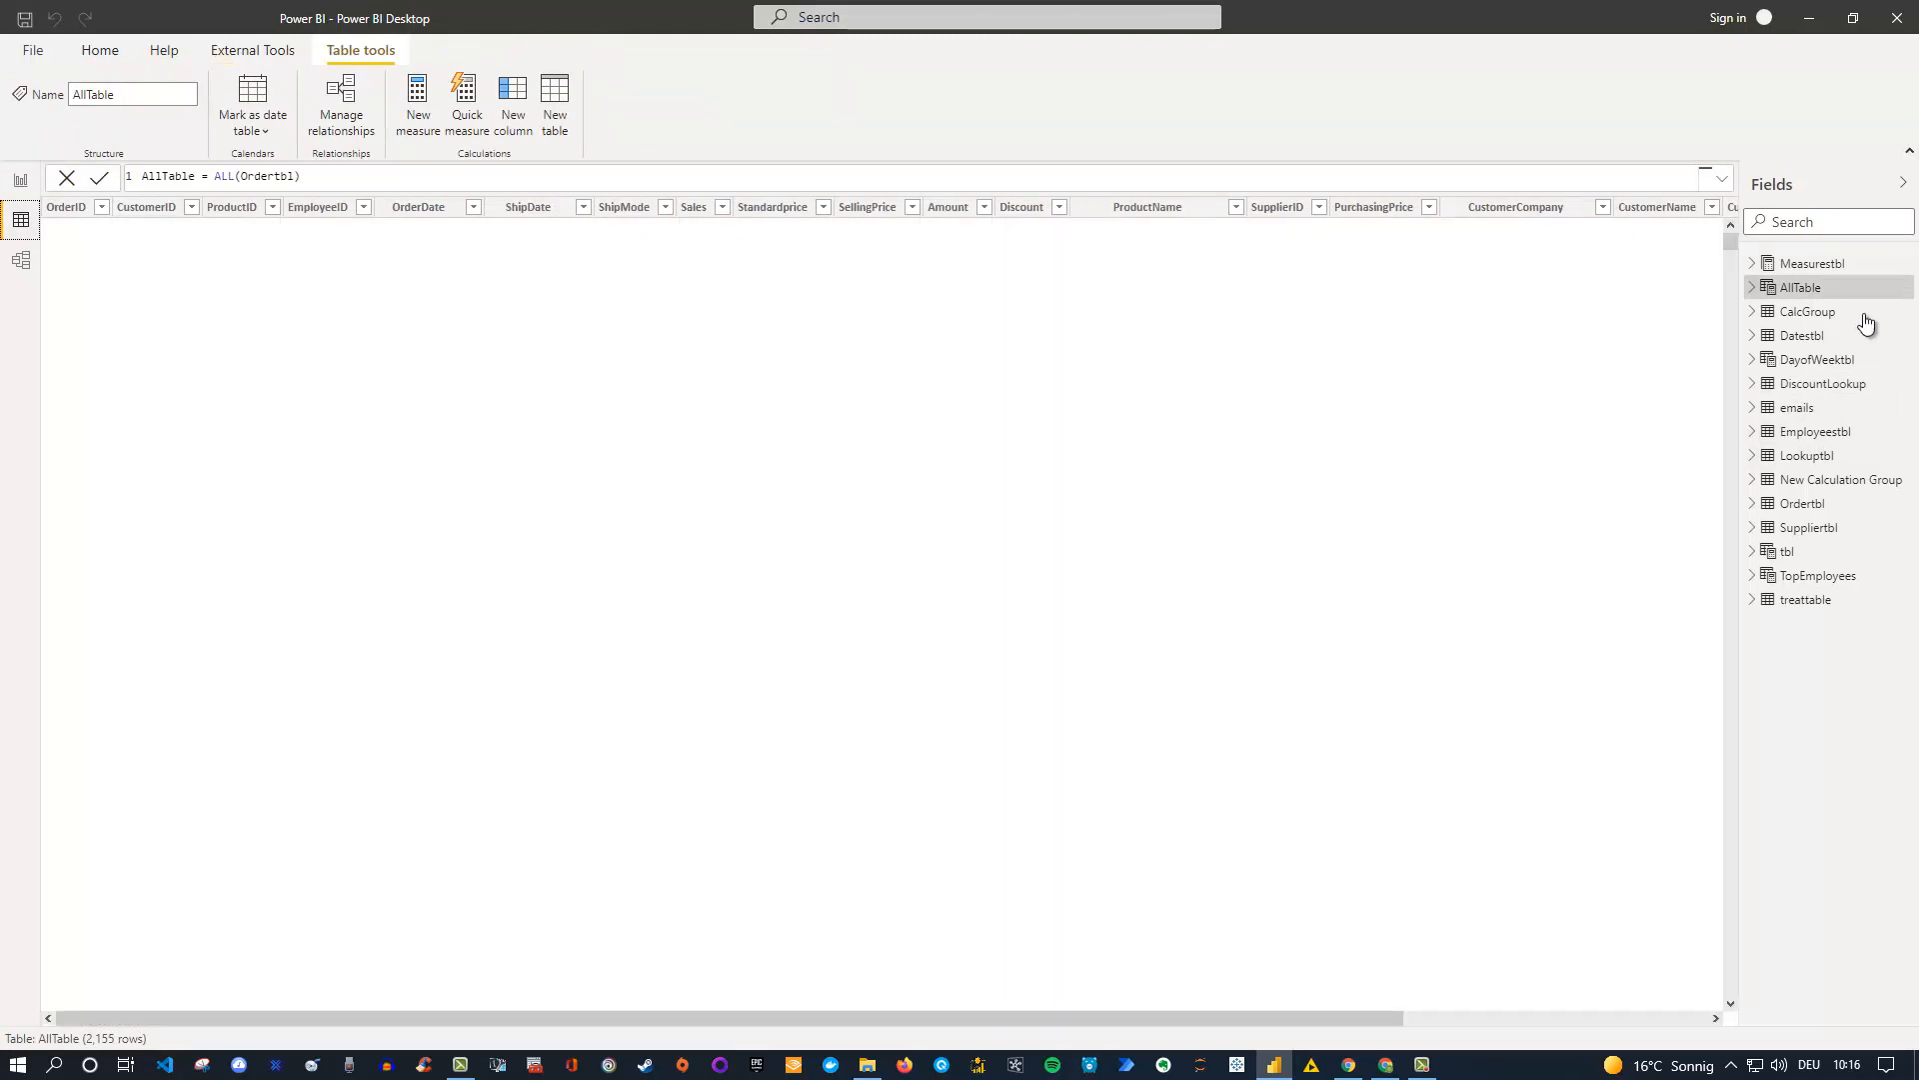
{"action": "left_click", "coordinate": [1821, 384]}
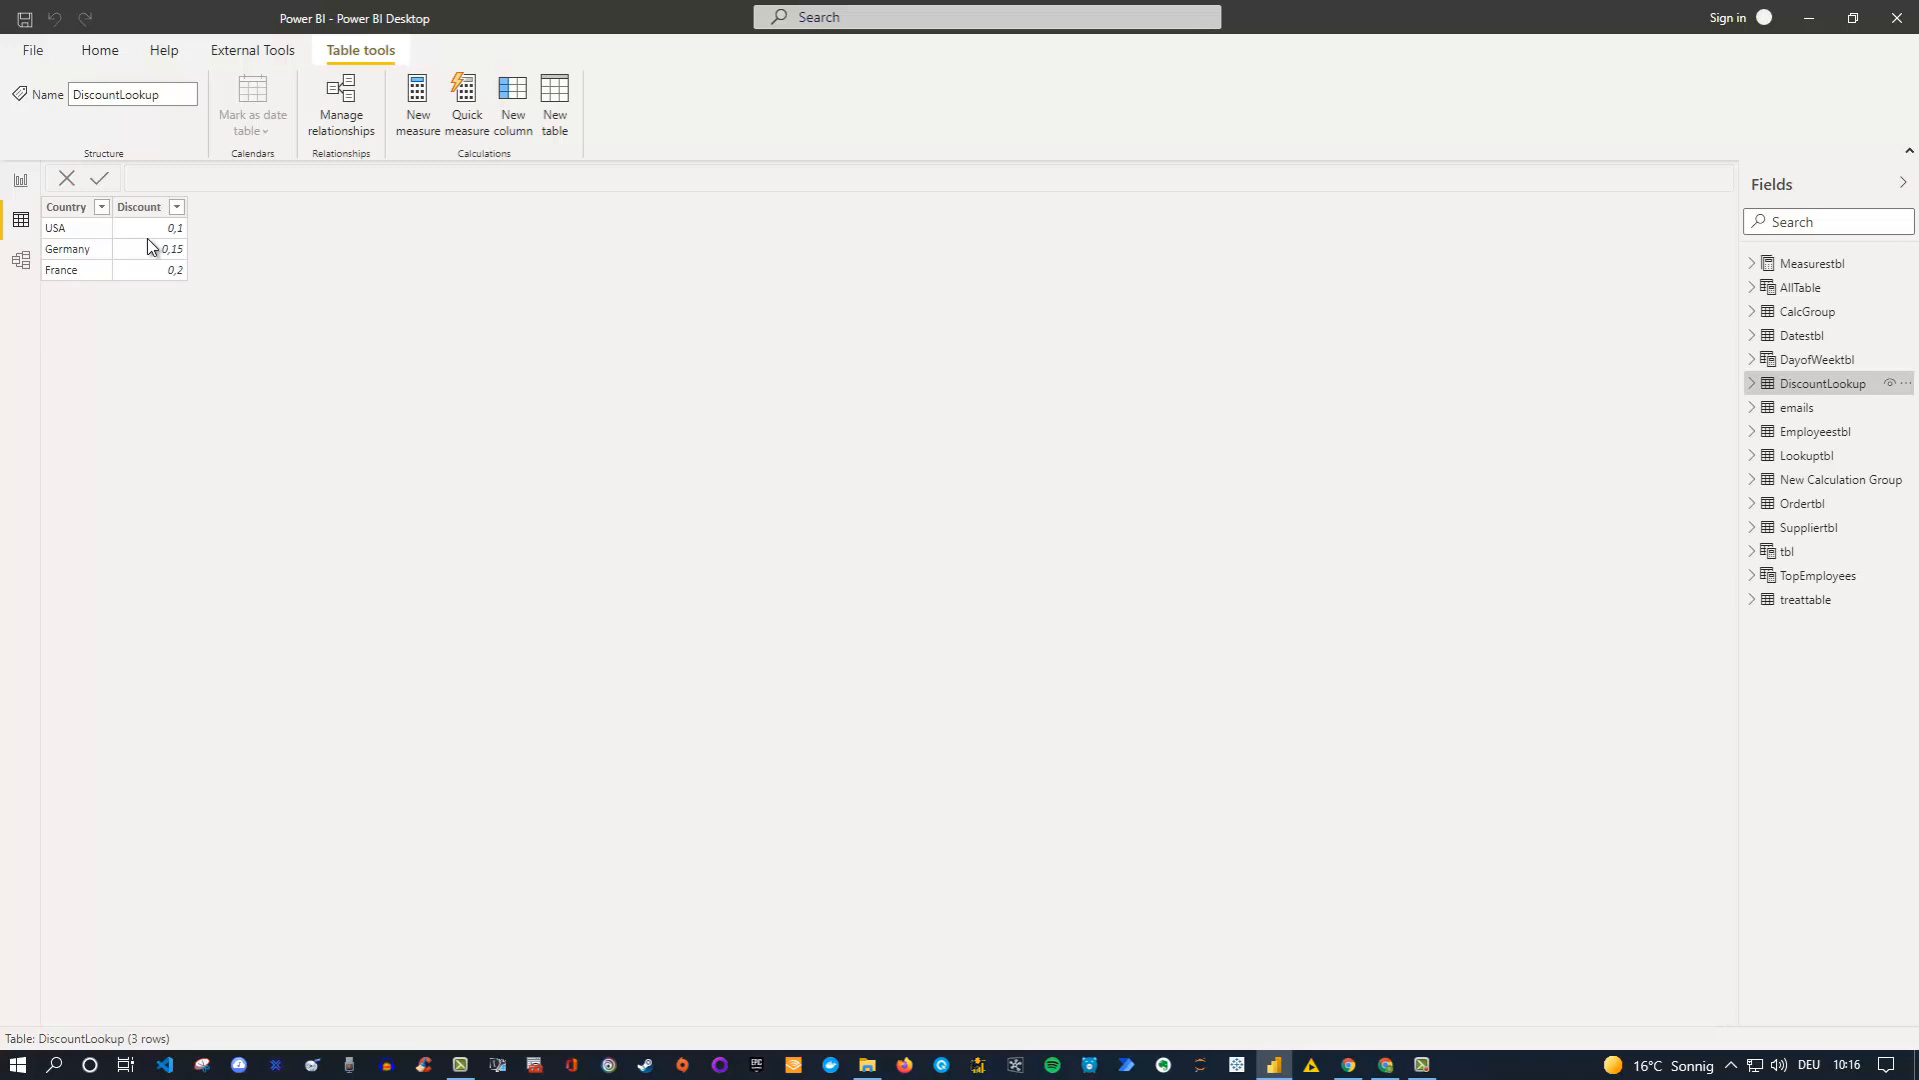
{"action": "left_click", "coordinate": [18, 181]}
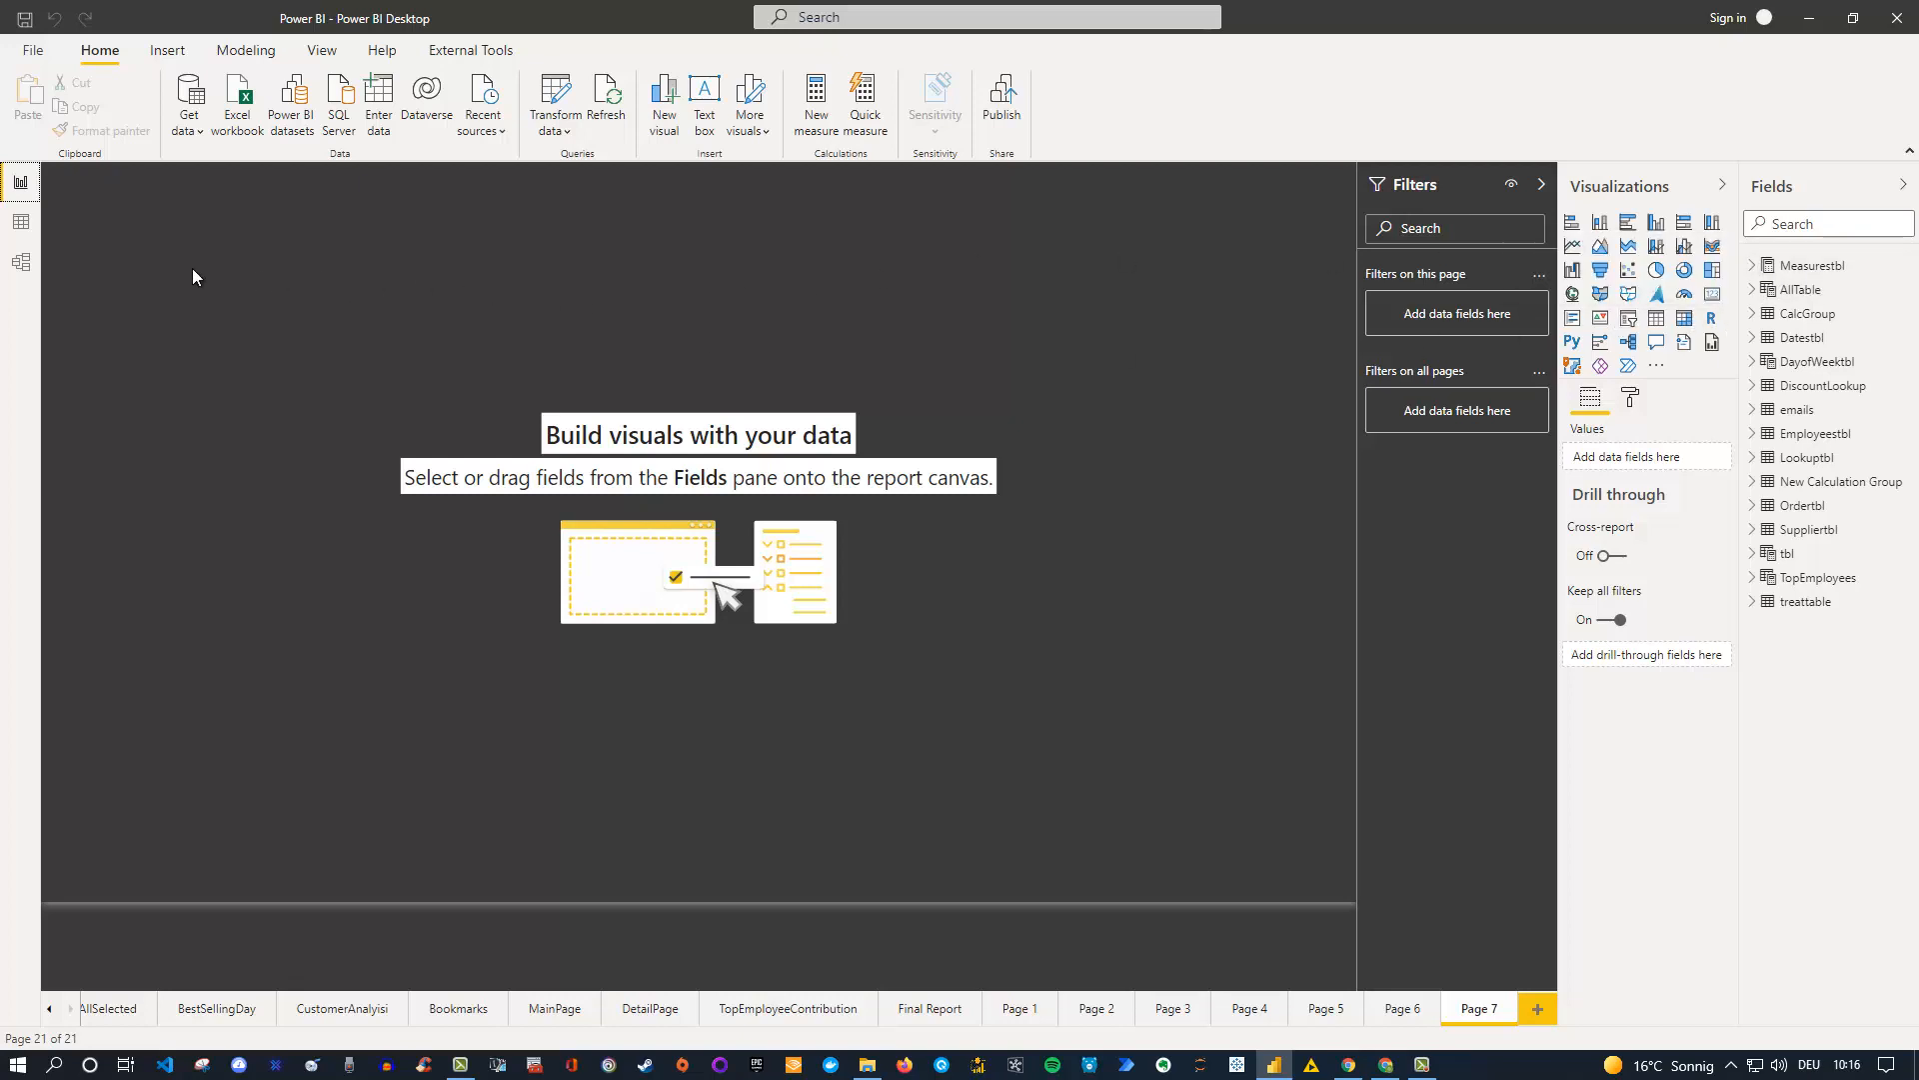
Bring the DiscountLookup card from the far end of the model diagram closer to treattable and Lookuptbl.
{"action": "left_click", "coordinate": [21, 262]}
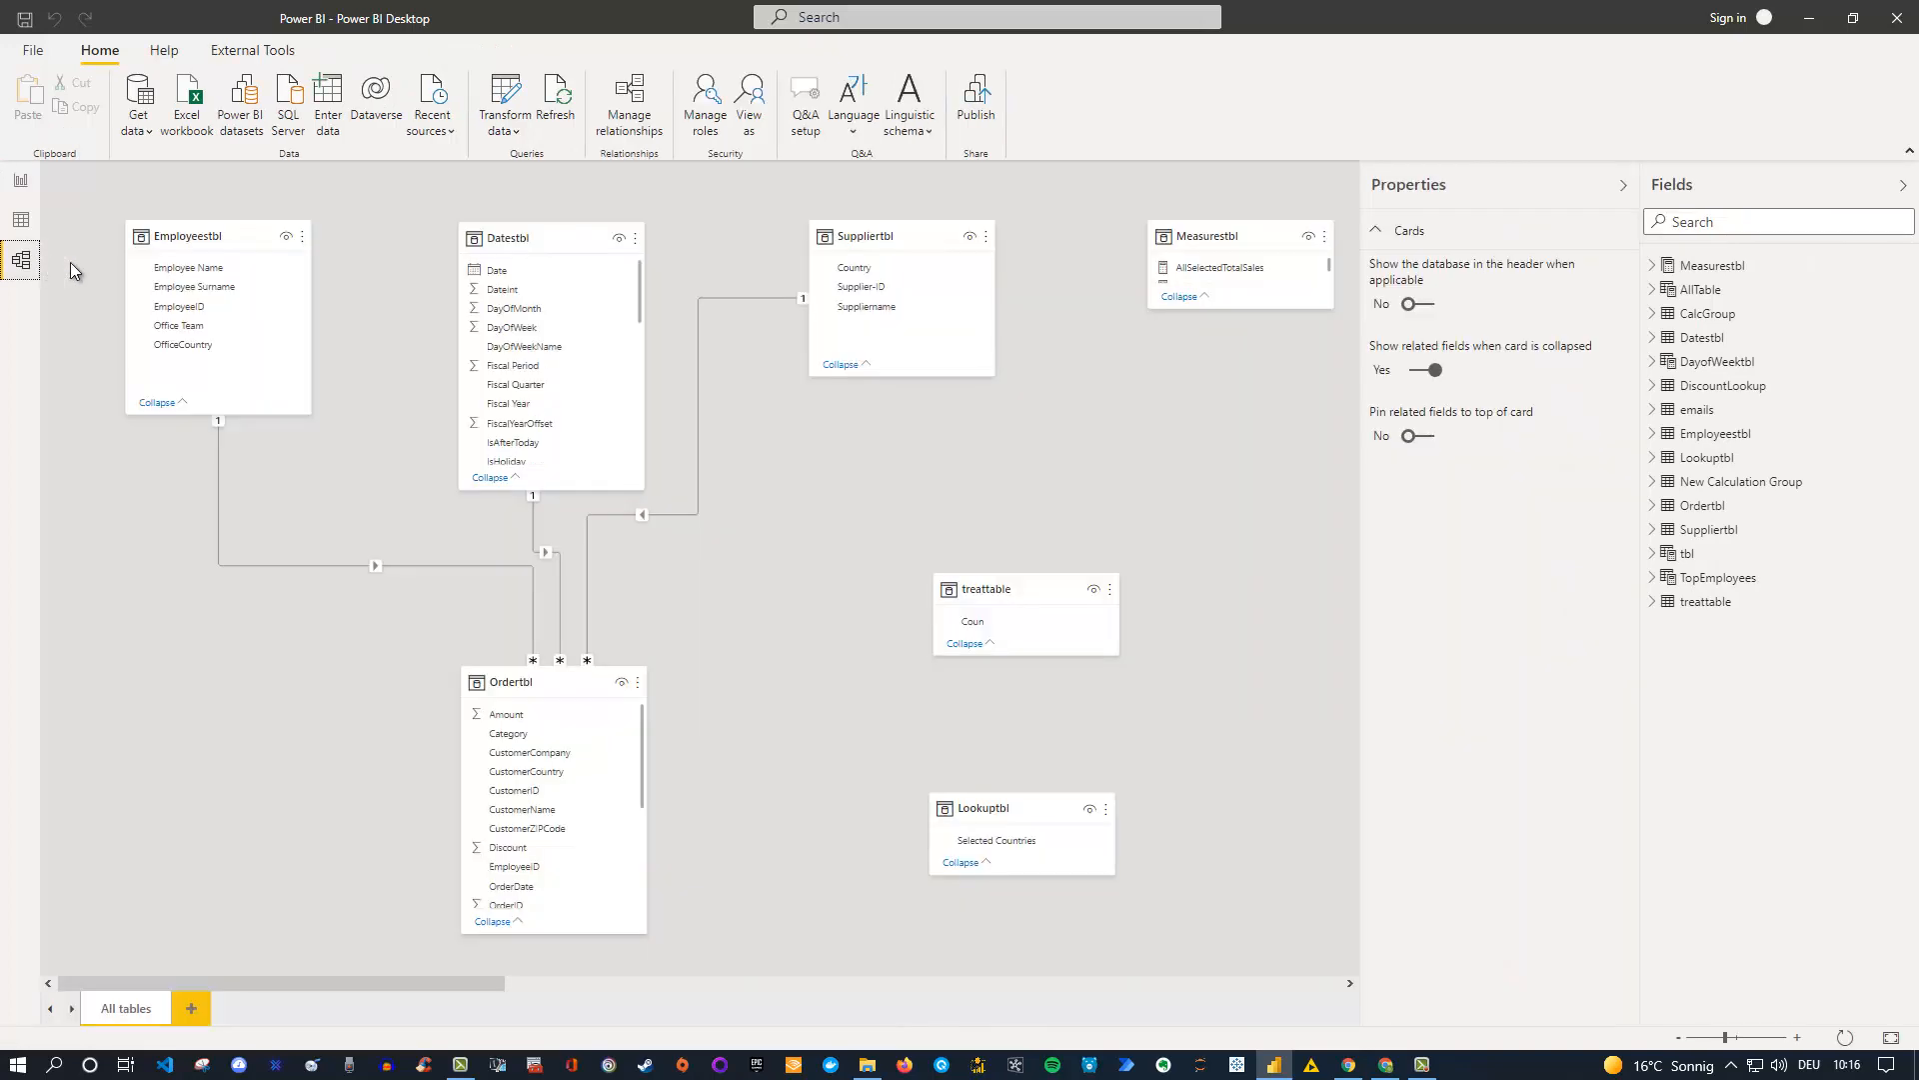
{"action": "left_click_drag", "start_coordinate": [395, 985], "coordinate": [1243, 983]}
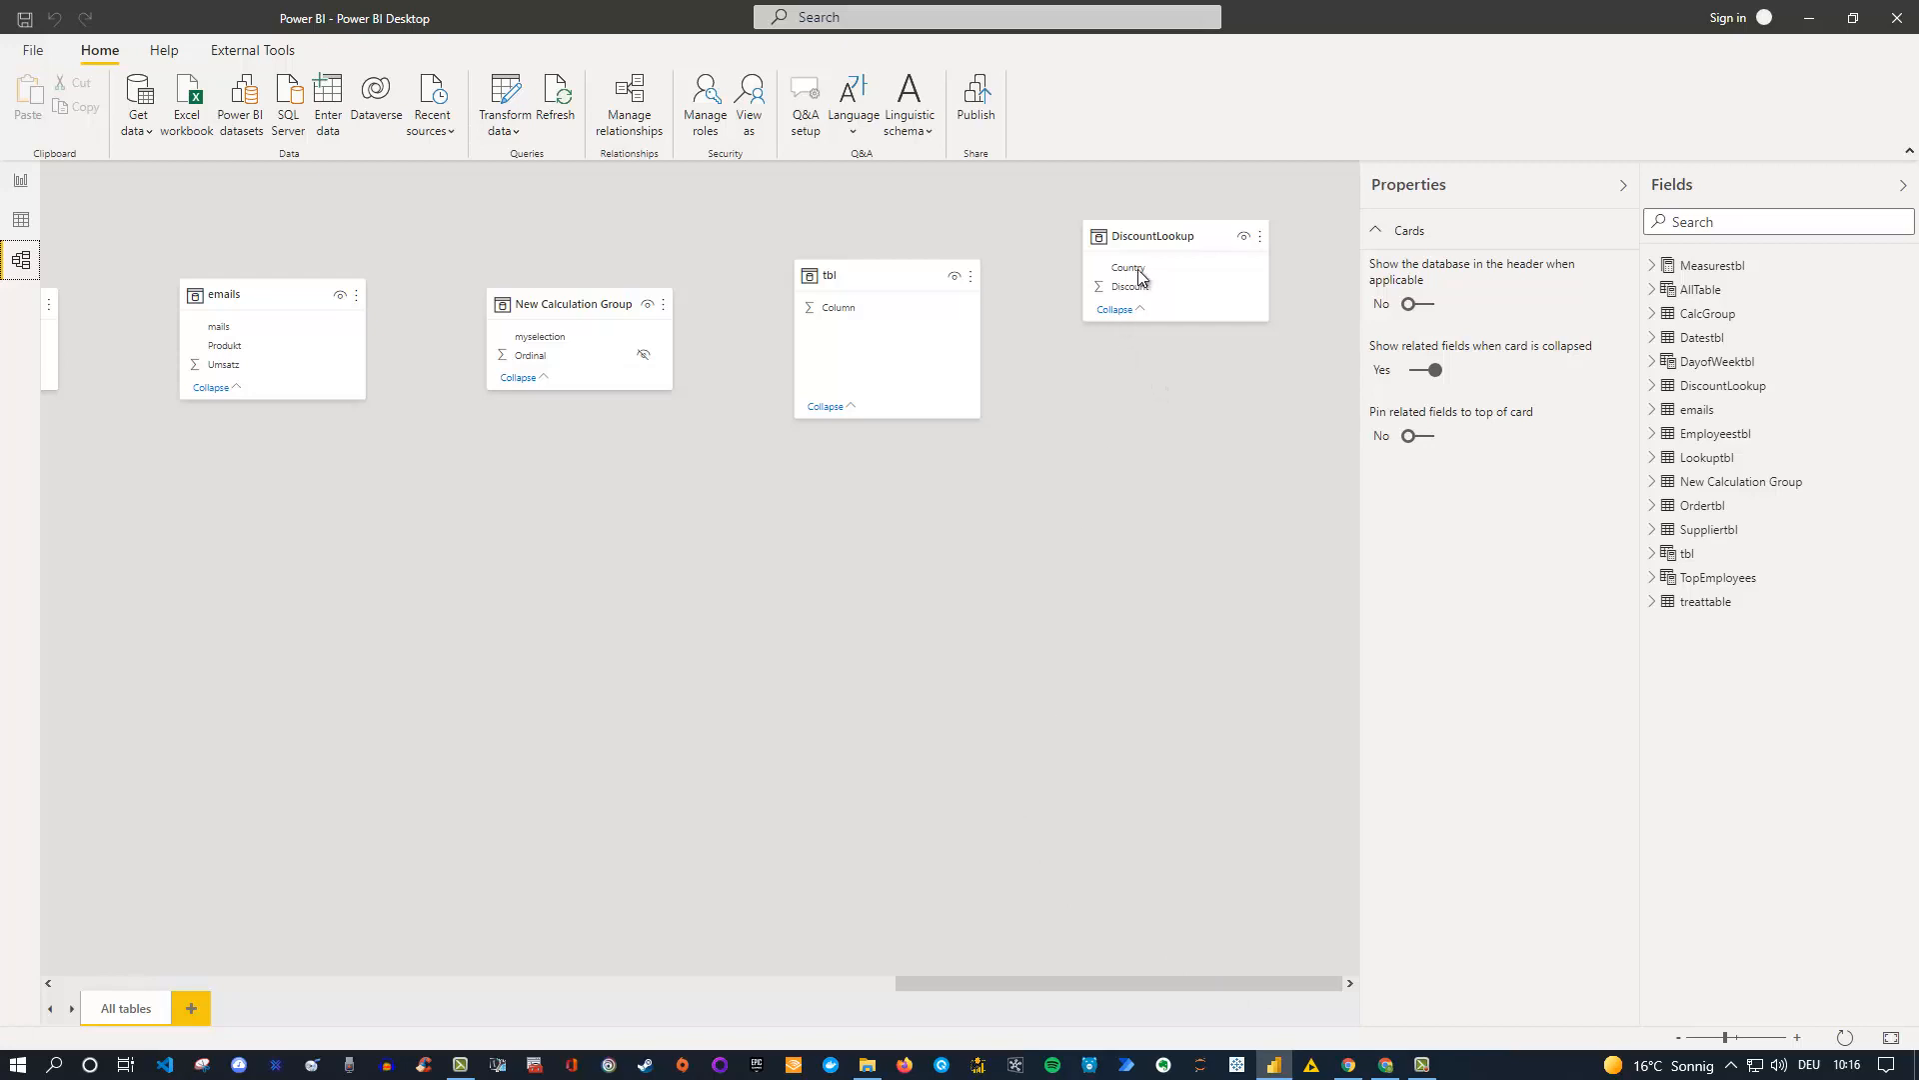
{"action": "left_click_drag", "start_coordinate": [1152, 240], "coordinate": [228, 677]}
{"action": "left_click_drag", "start_coordinate": [1106, 988], "coordinate": [790, 944]}
{"action": "left_click_drag", "start_coordinate": [1136, 663], "coordinate": [160, 676]}
{"action": "left_click_drag", "start_coordinate": [849, 994], "coordinate": [482, 985]}
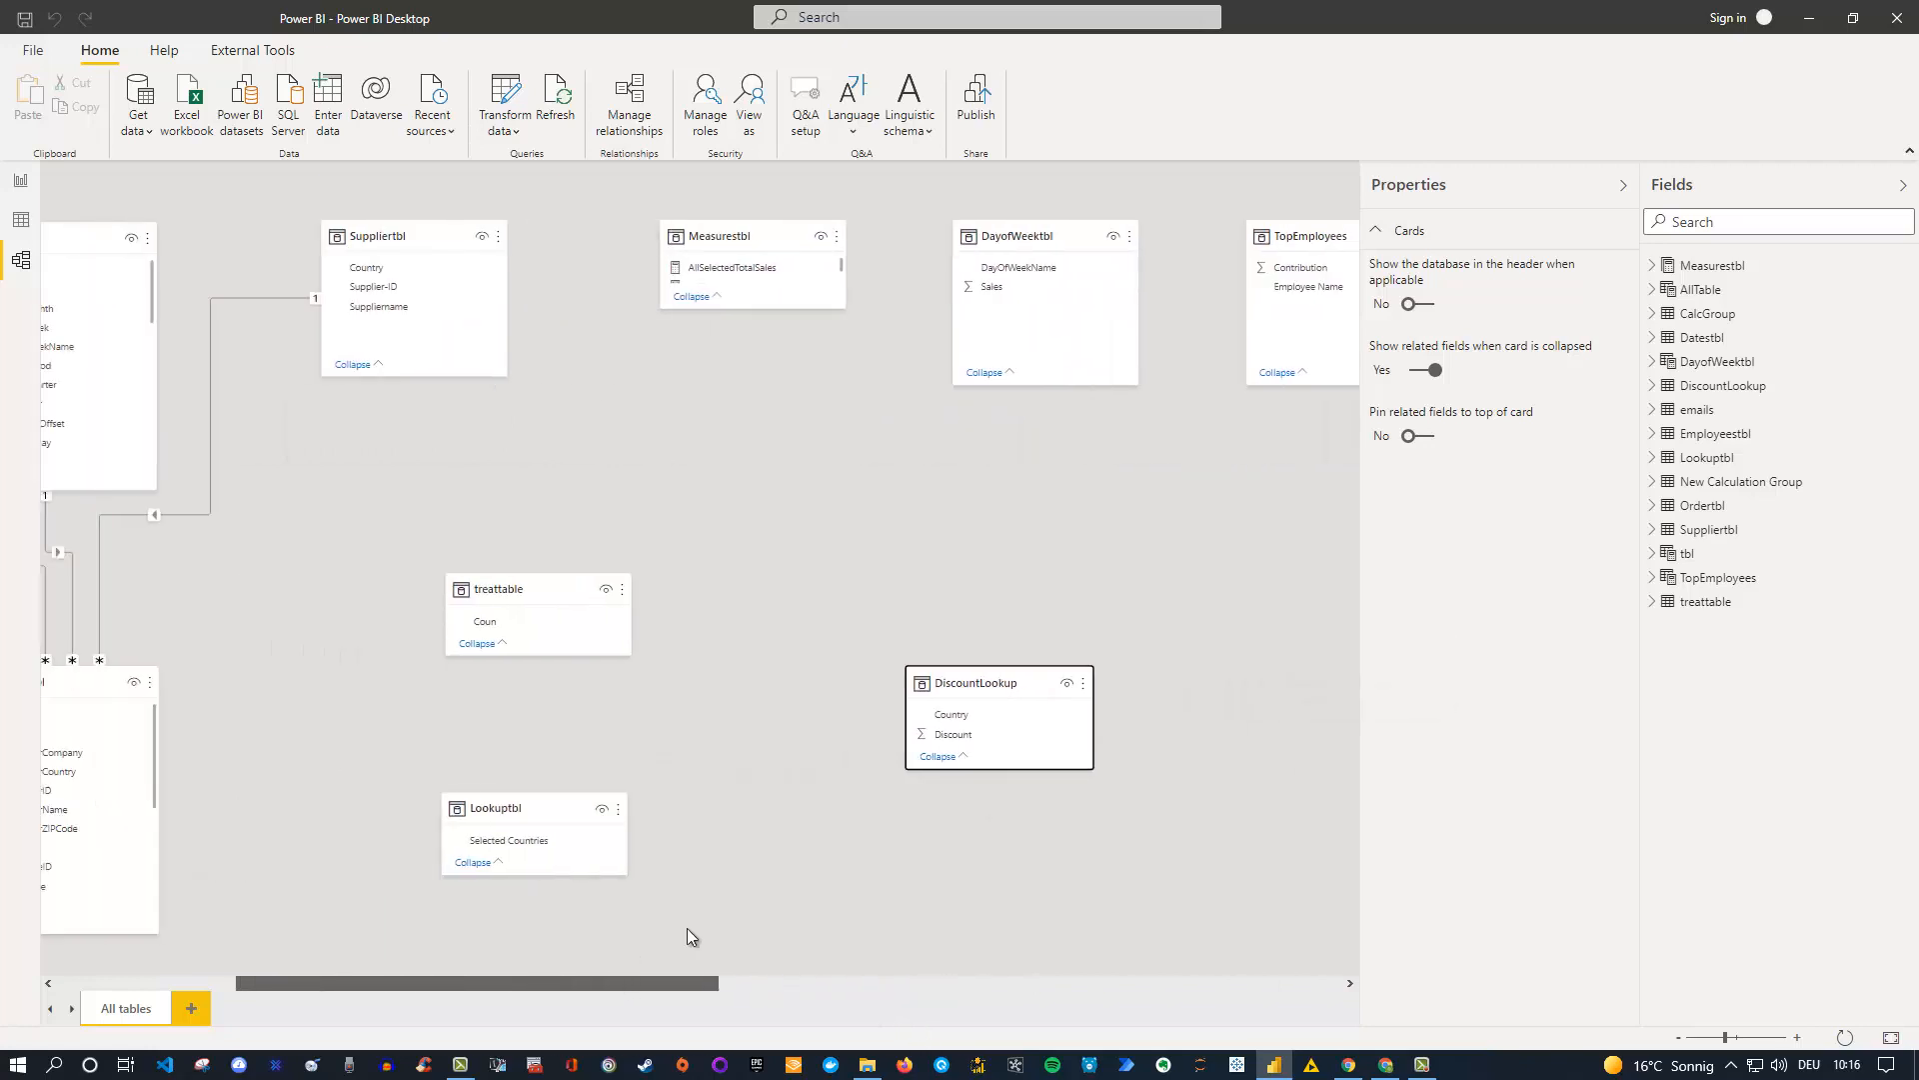
Move treattable beneath DayofWeektbl and place DiscountLookup between the Suppliertbl and Lookuptbl cards.
{"action": "left_click_drag", "start_coordinate": [1003, 683], "coordinate": [543, 451]}
{"action": "left_click_drag", "start_coordinate": [528, 585], "coordinate": [1072, 461]}
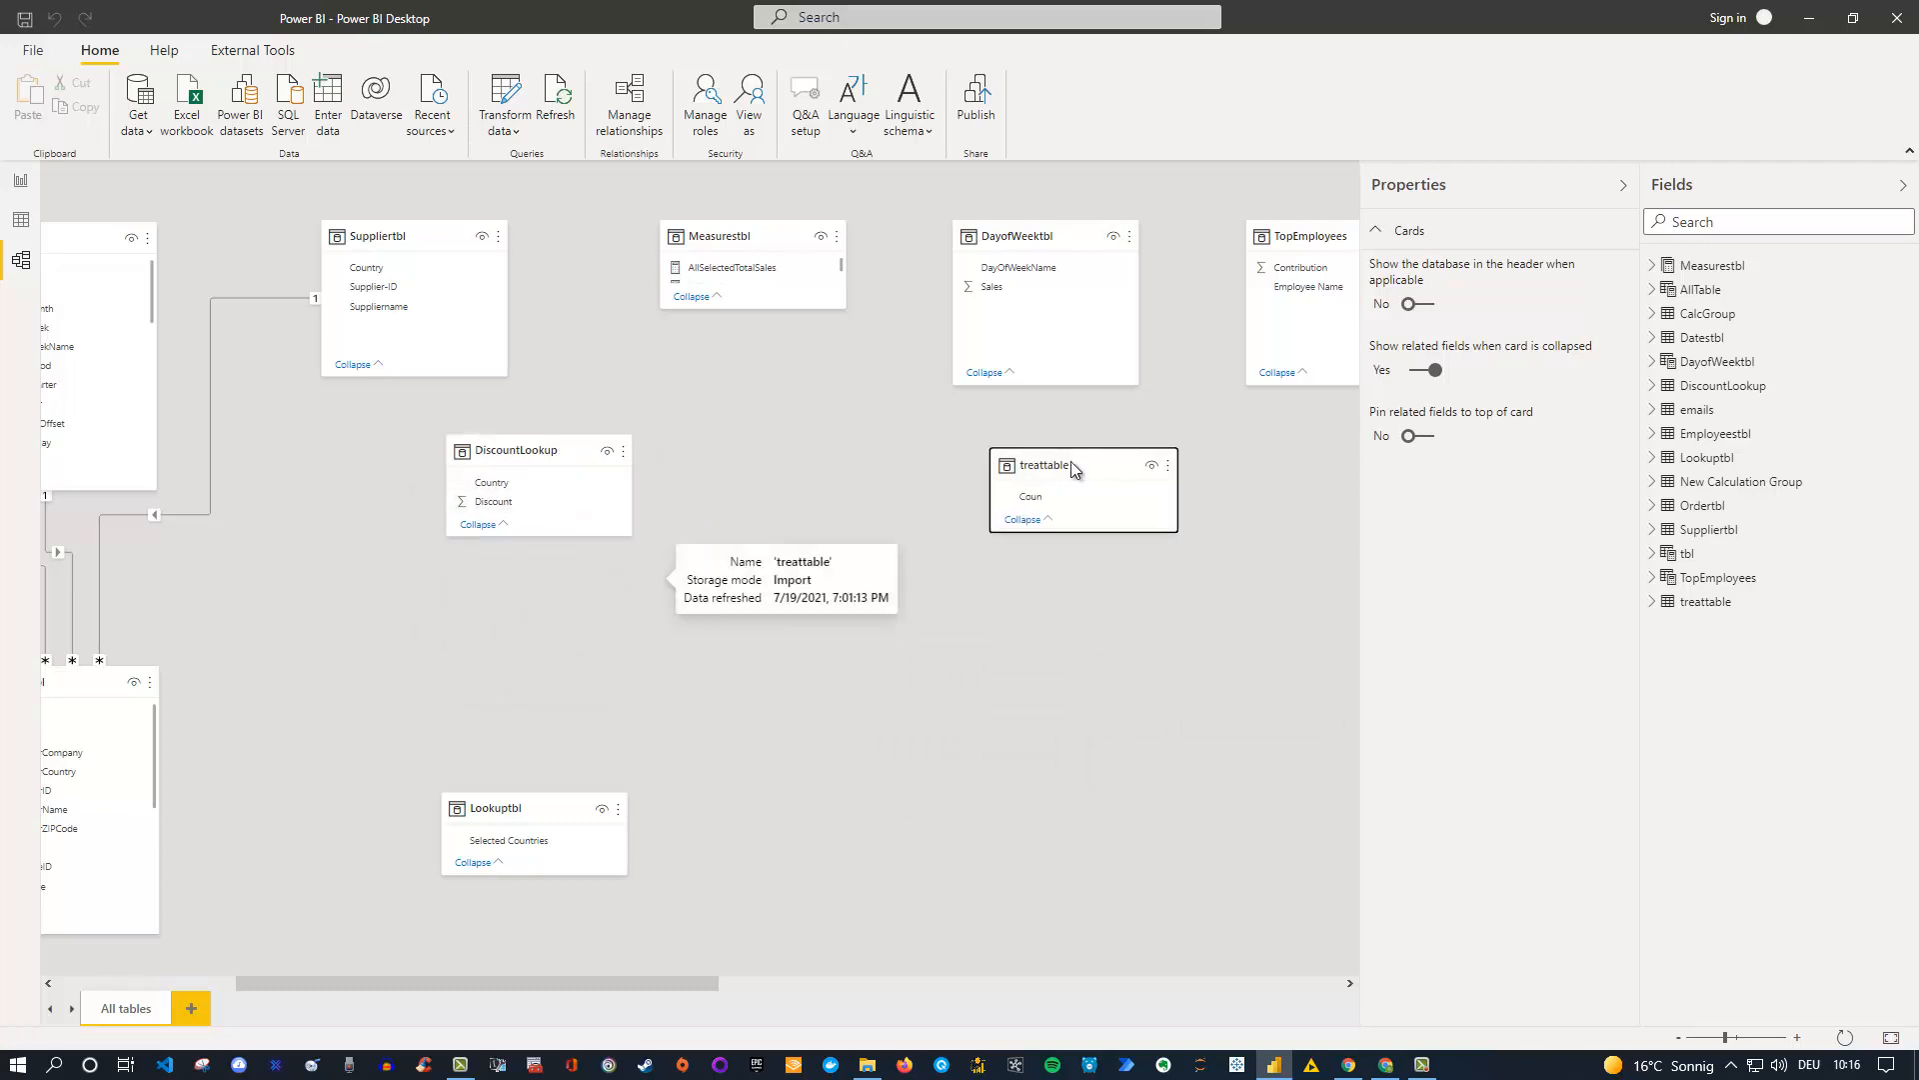
{"action": "left_click_drag", "start_coordinate": [522, 445], "coordinate": [581, 573]}
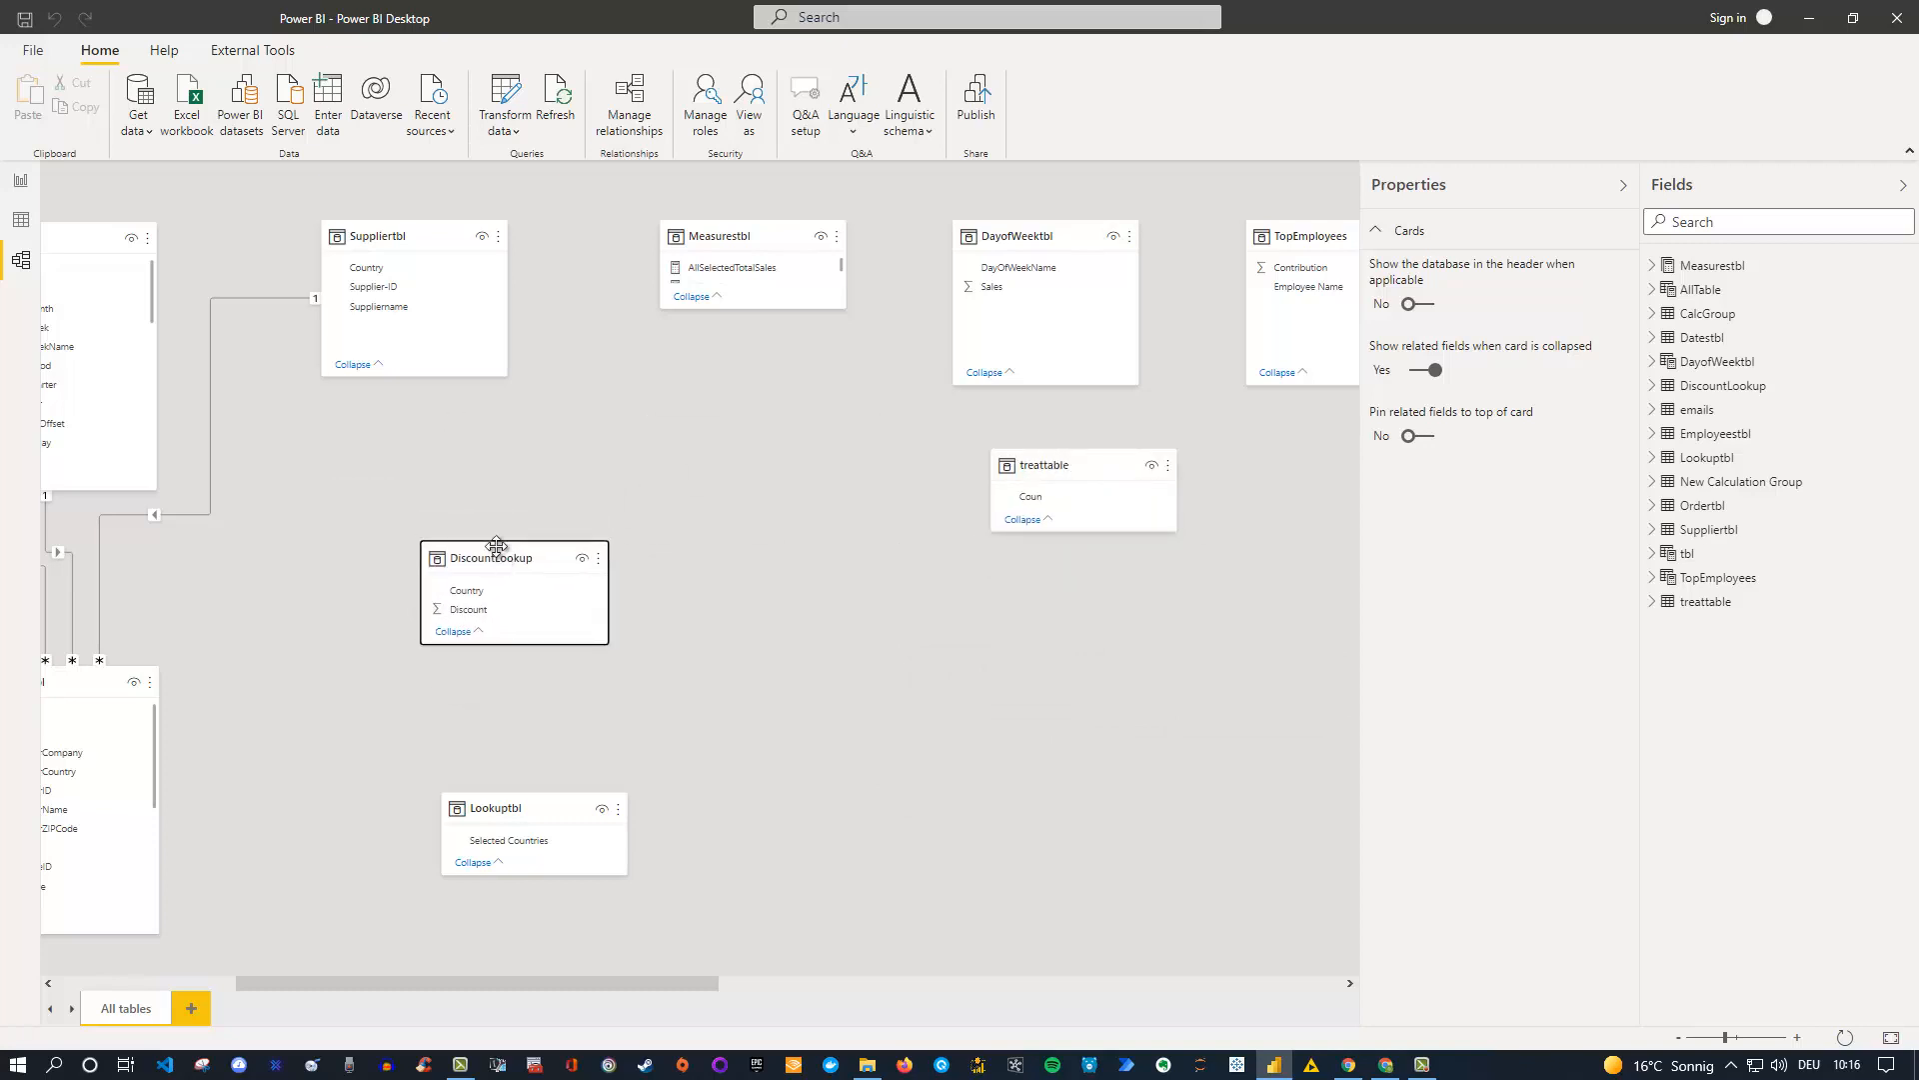
{"action": "left_click_drag", "start_coordinate": [419, 977], "coordinate": [241, 979]}
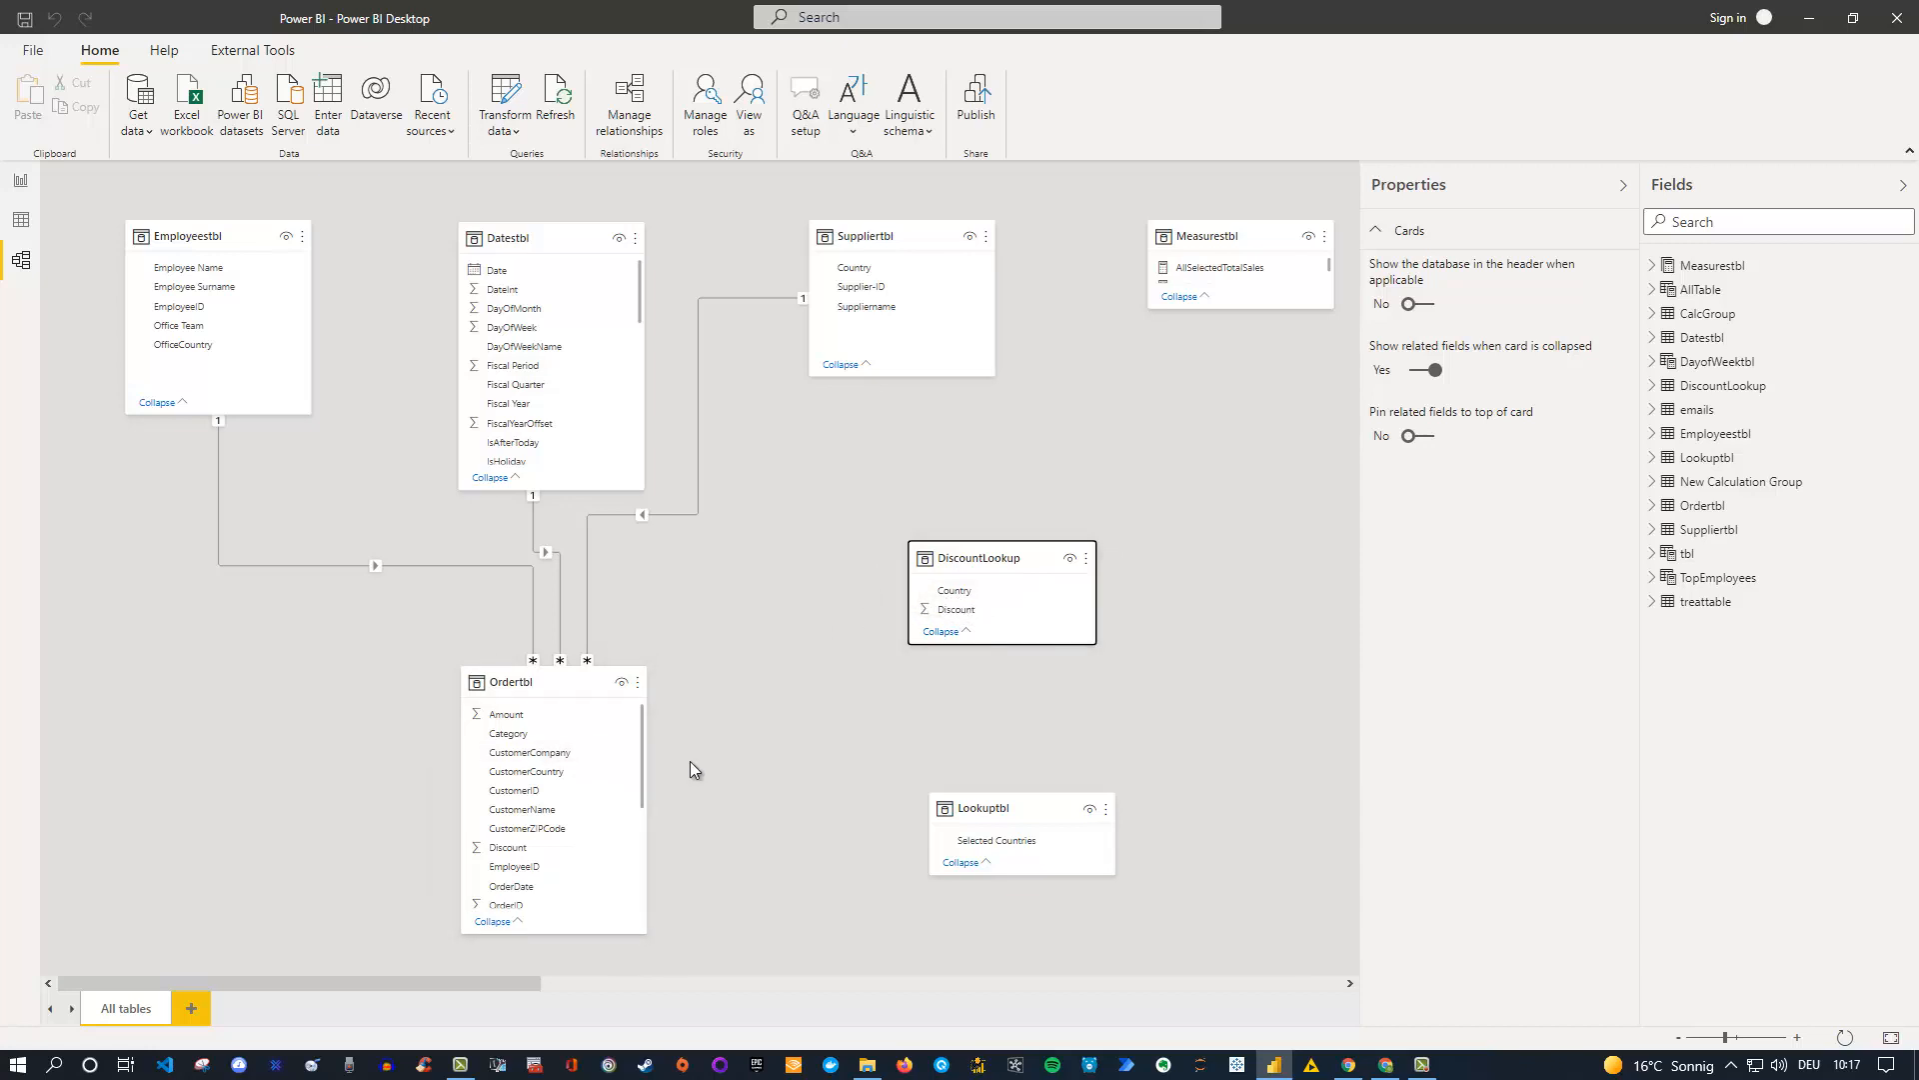
Create a table visual on Page 7 with CustomerCountry from Ordertbl and the TotalProfit measure from Measurestbl.
{"action": "left_click", "coordinate": [18, 186]}
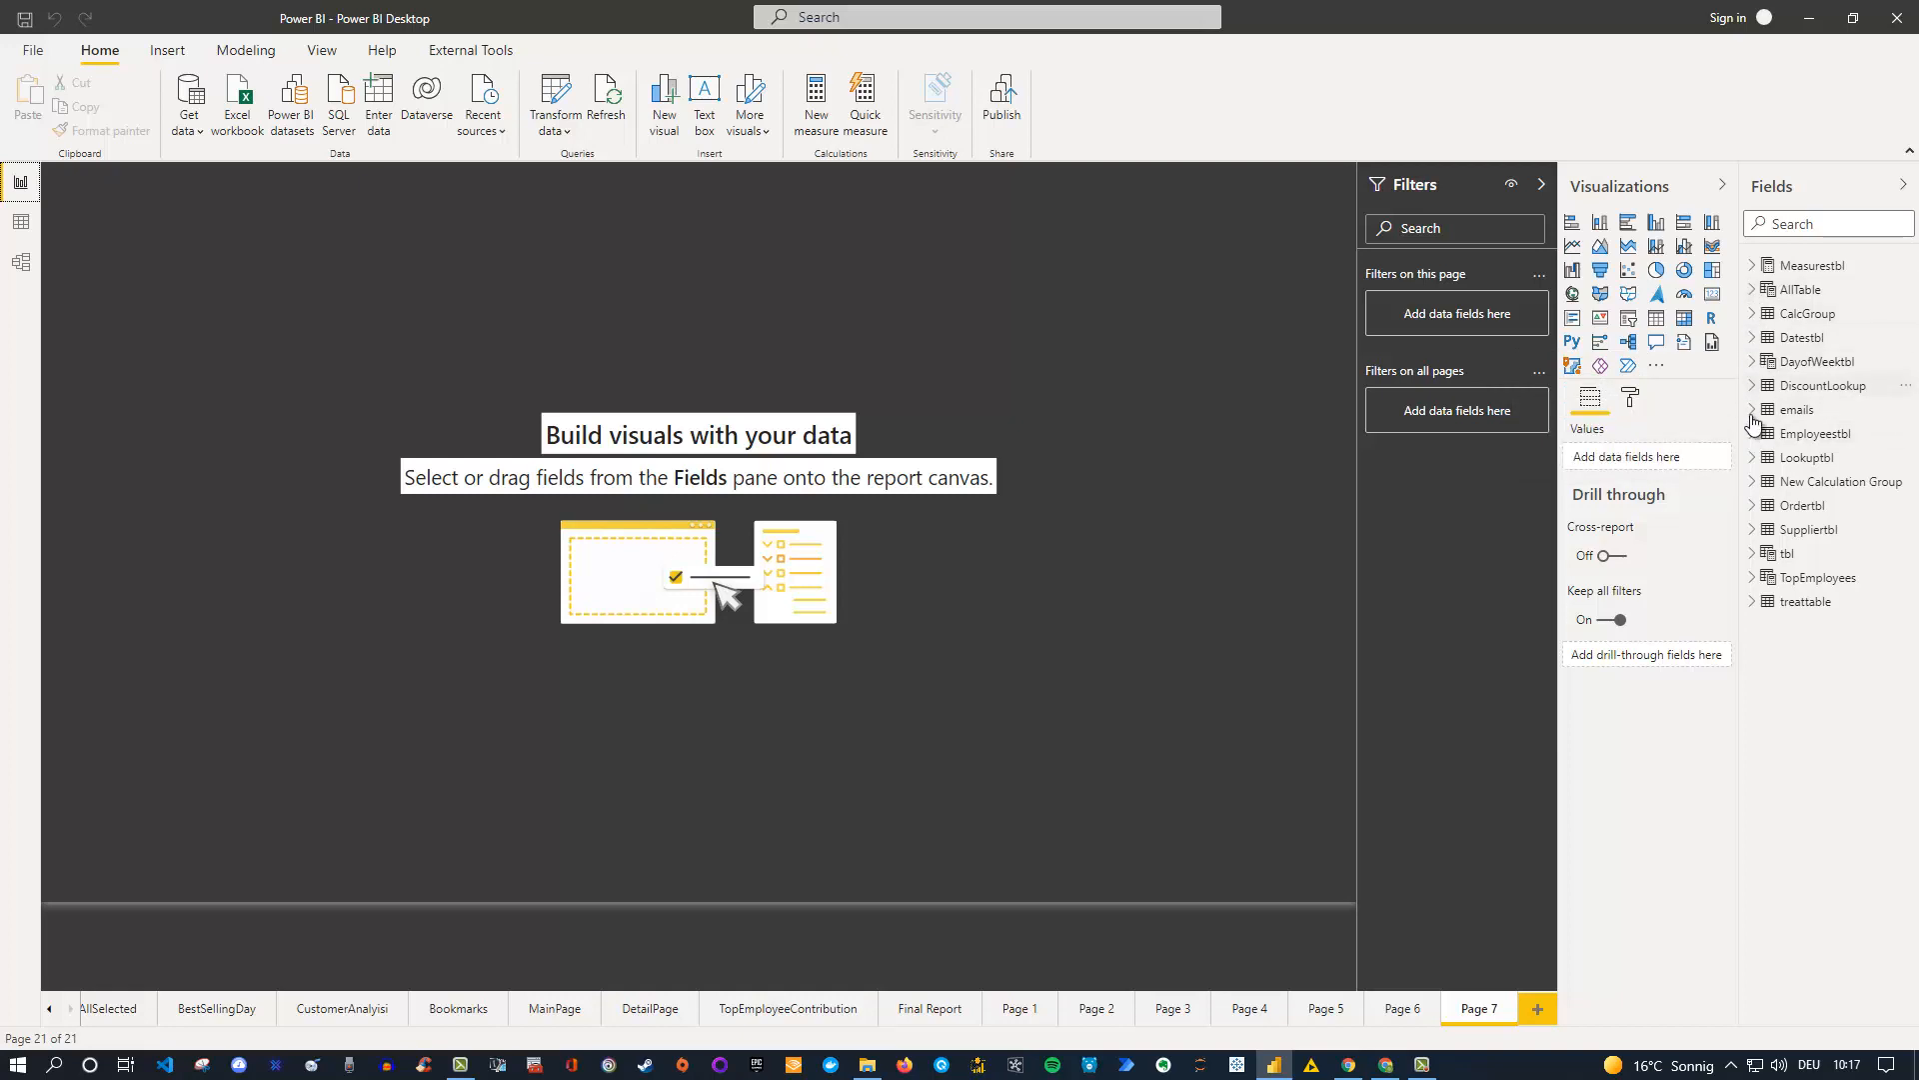
{"action": "left_click", "coordinate": [1751, 505]}
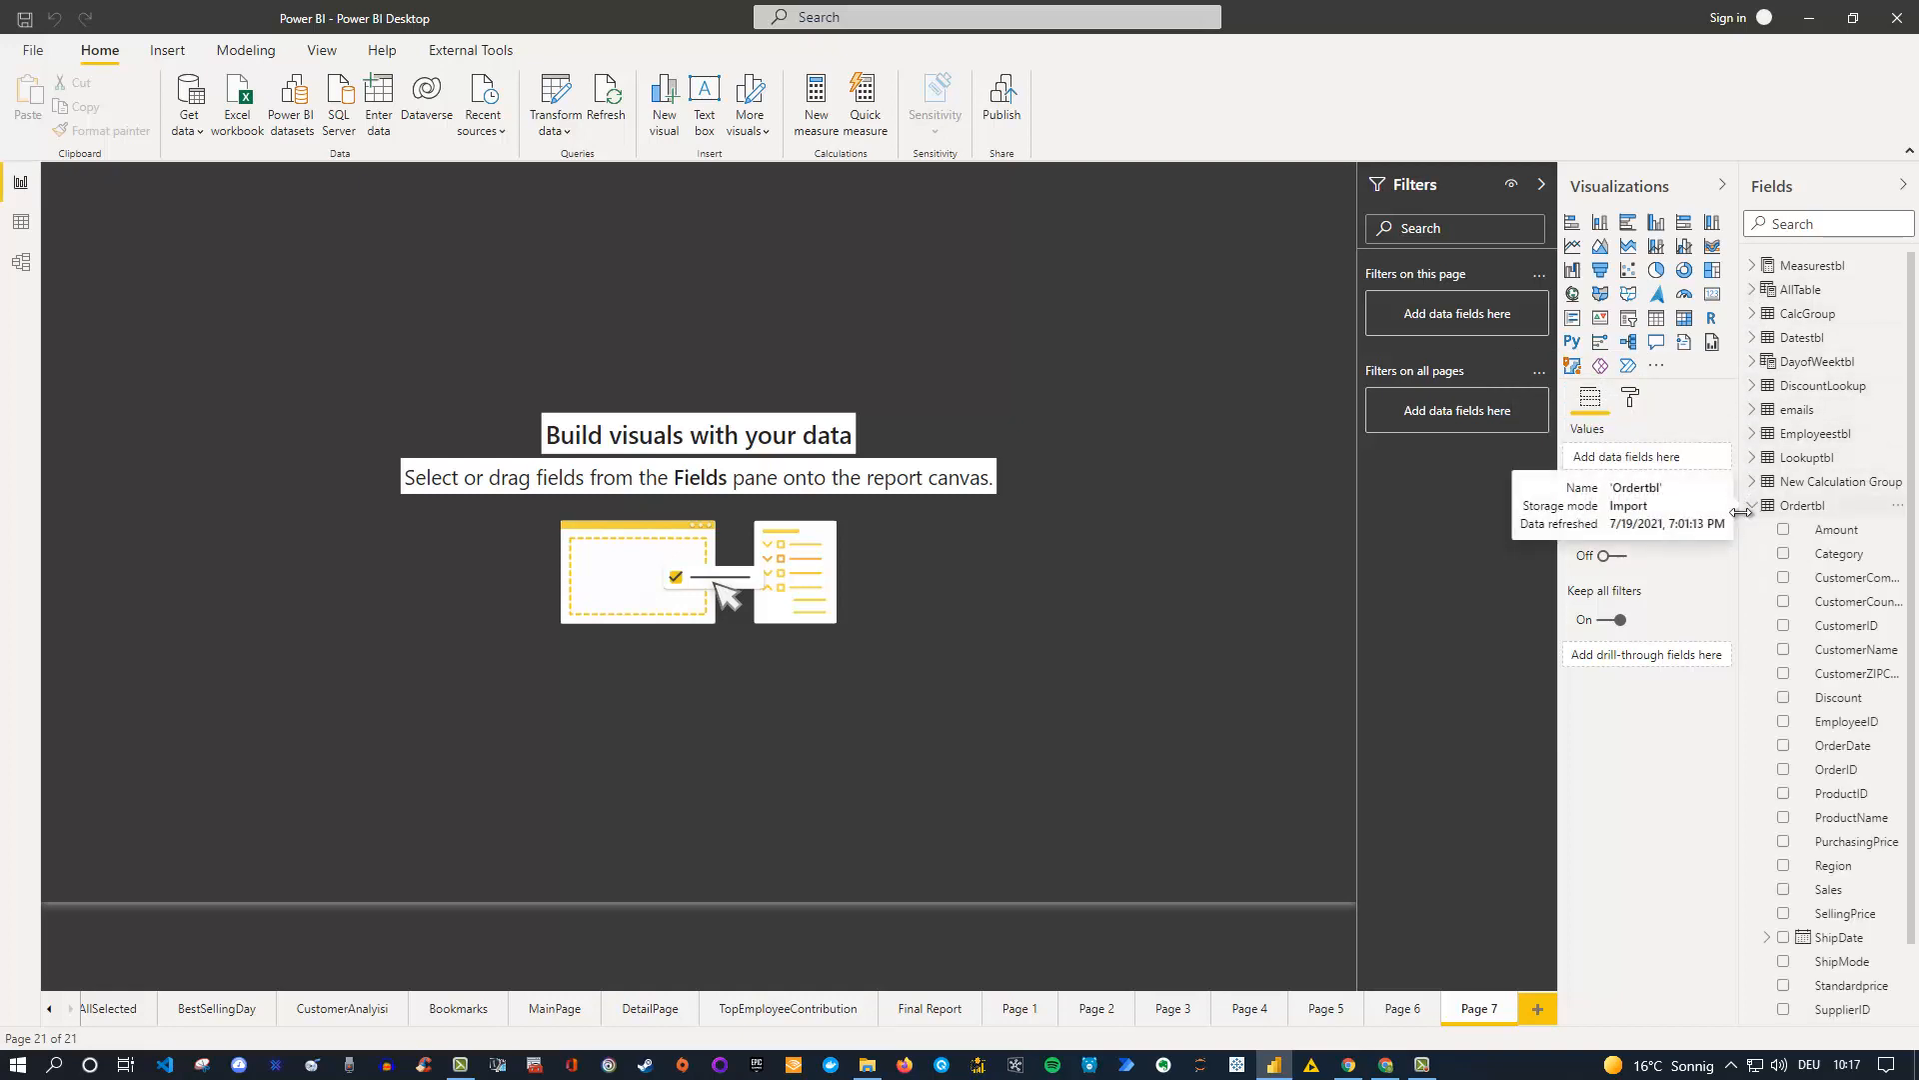
{"action": "left_click", "coordinate": [1782, 602]}
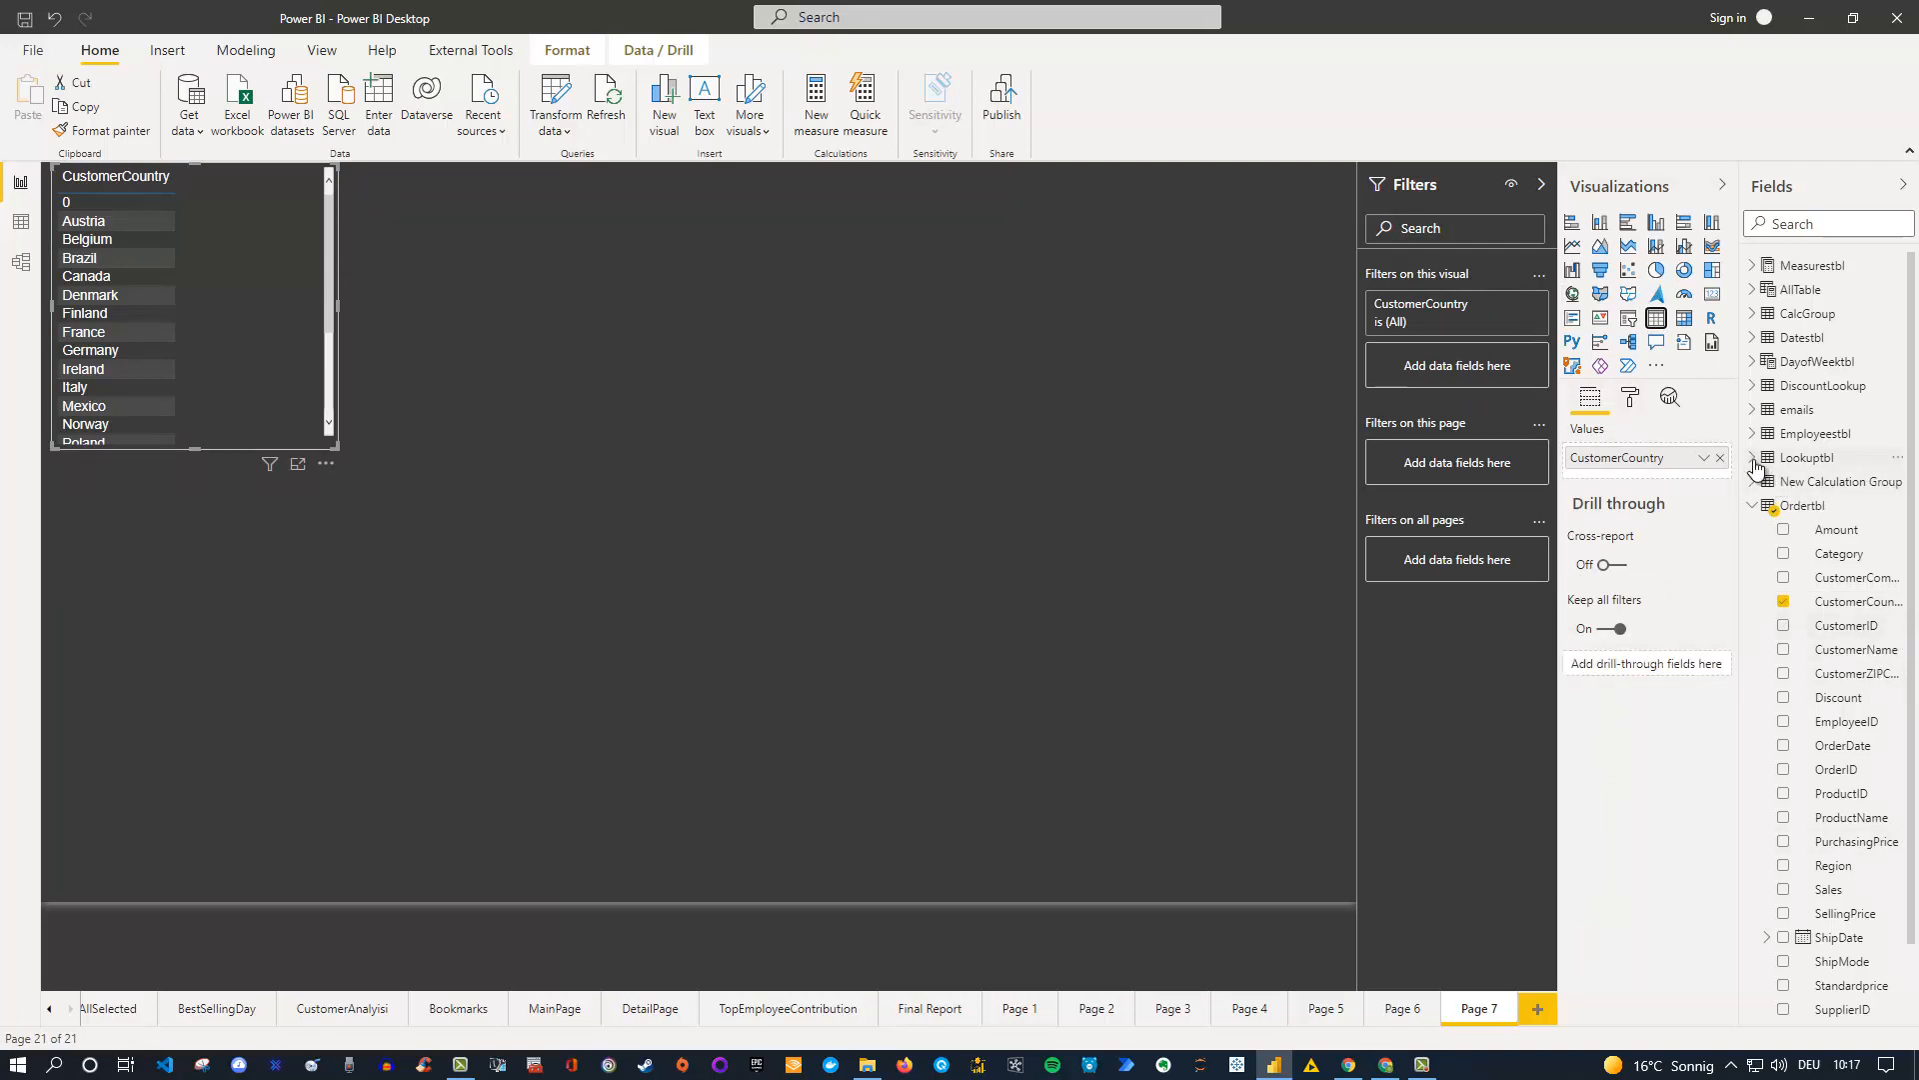
{"action": "left_click", "coordinate": [1754, 267]}
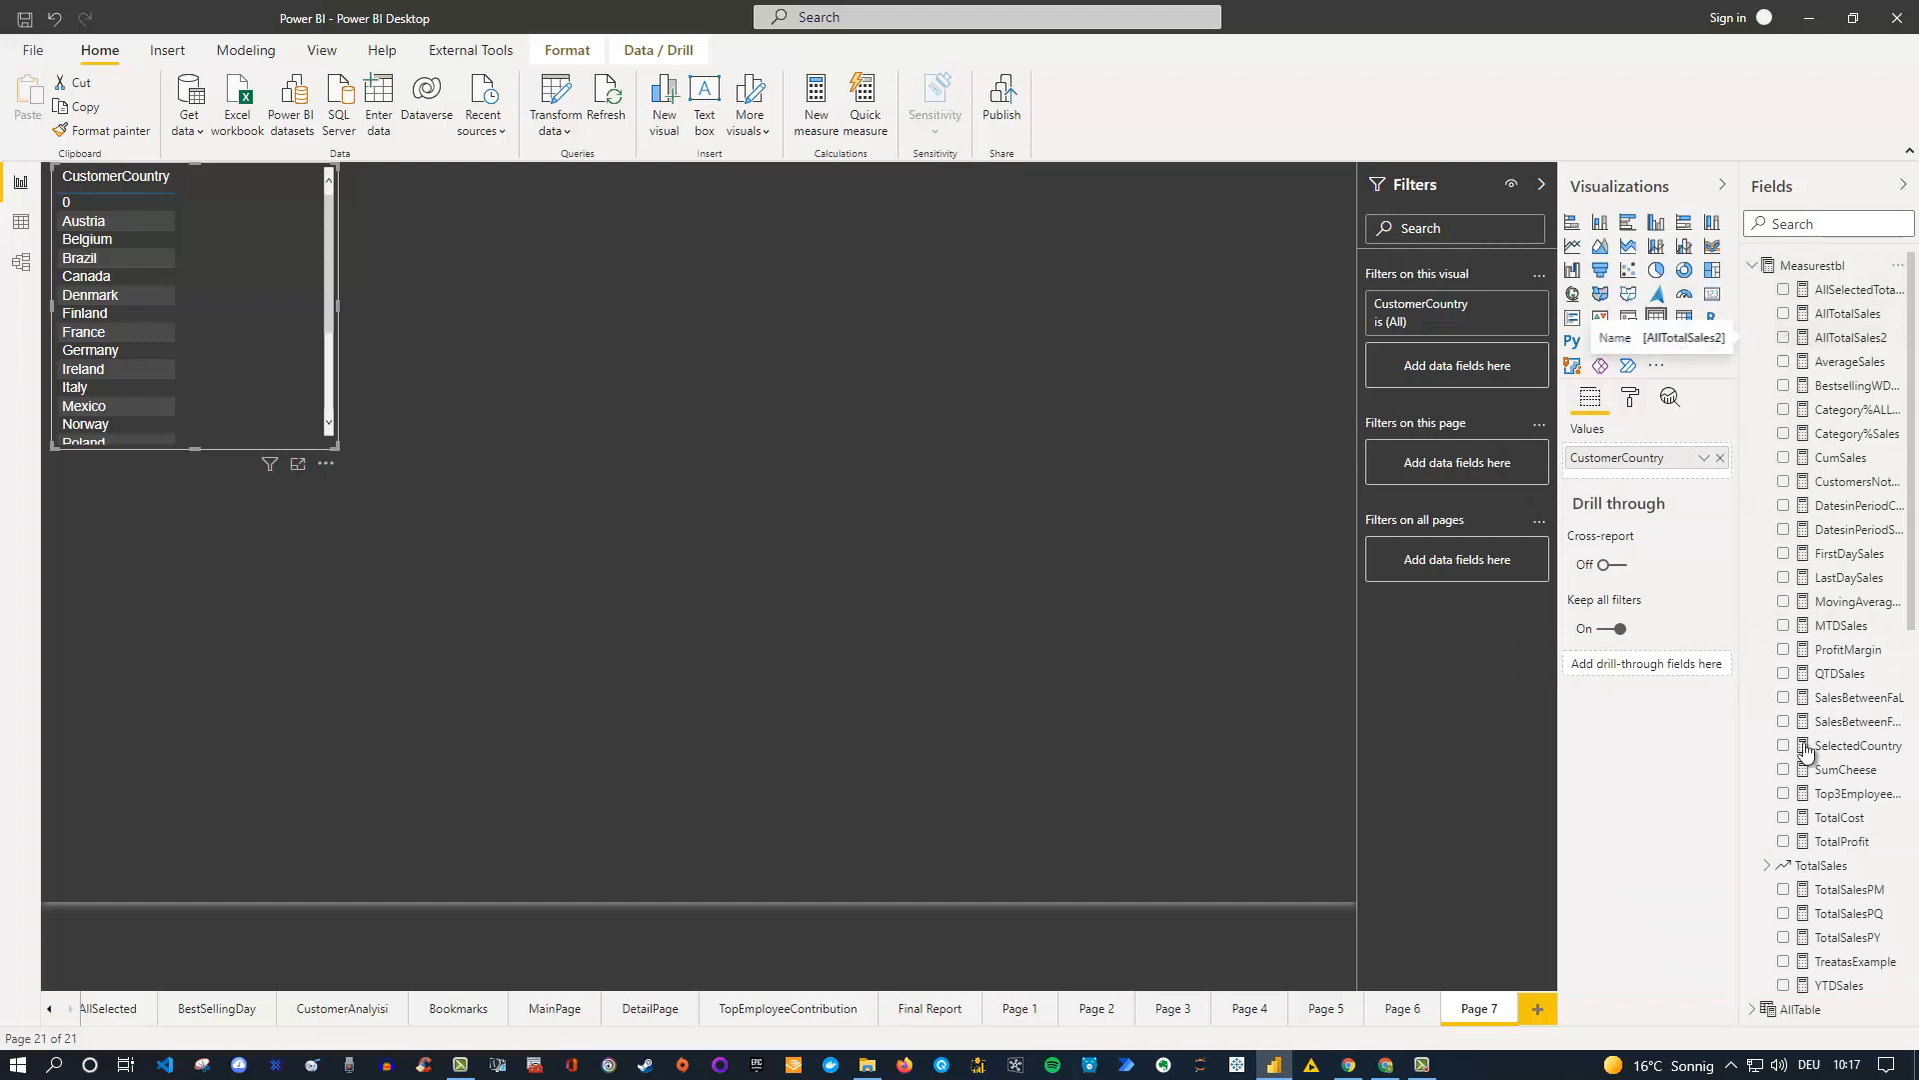
{"action": "left_click", "coordinate": [1784, 841]}
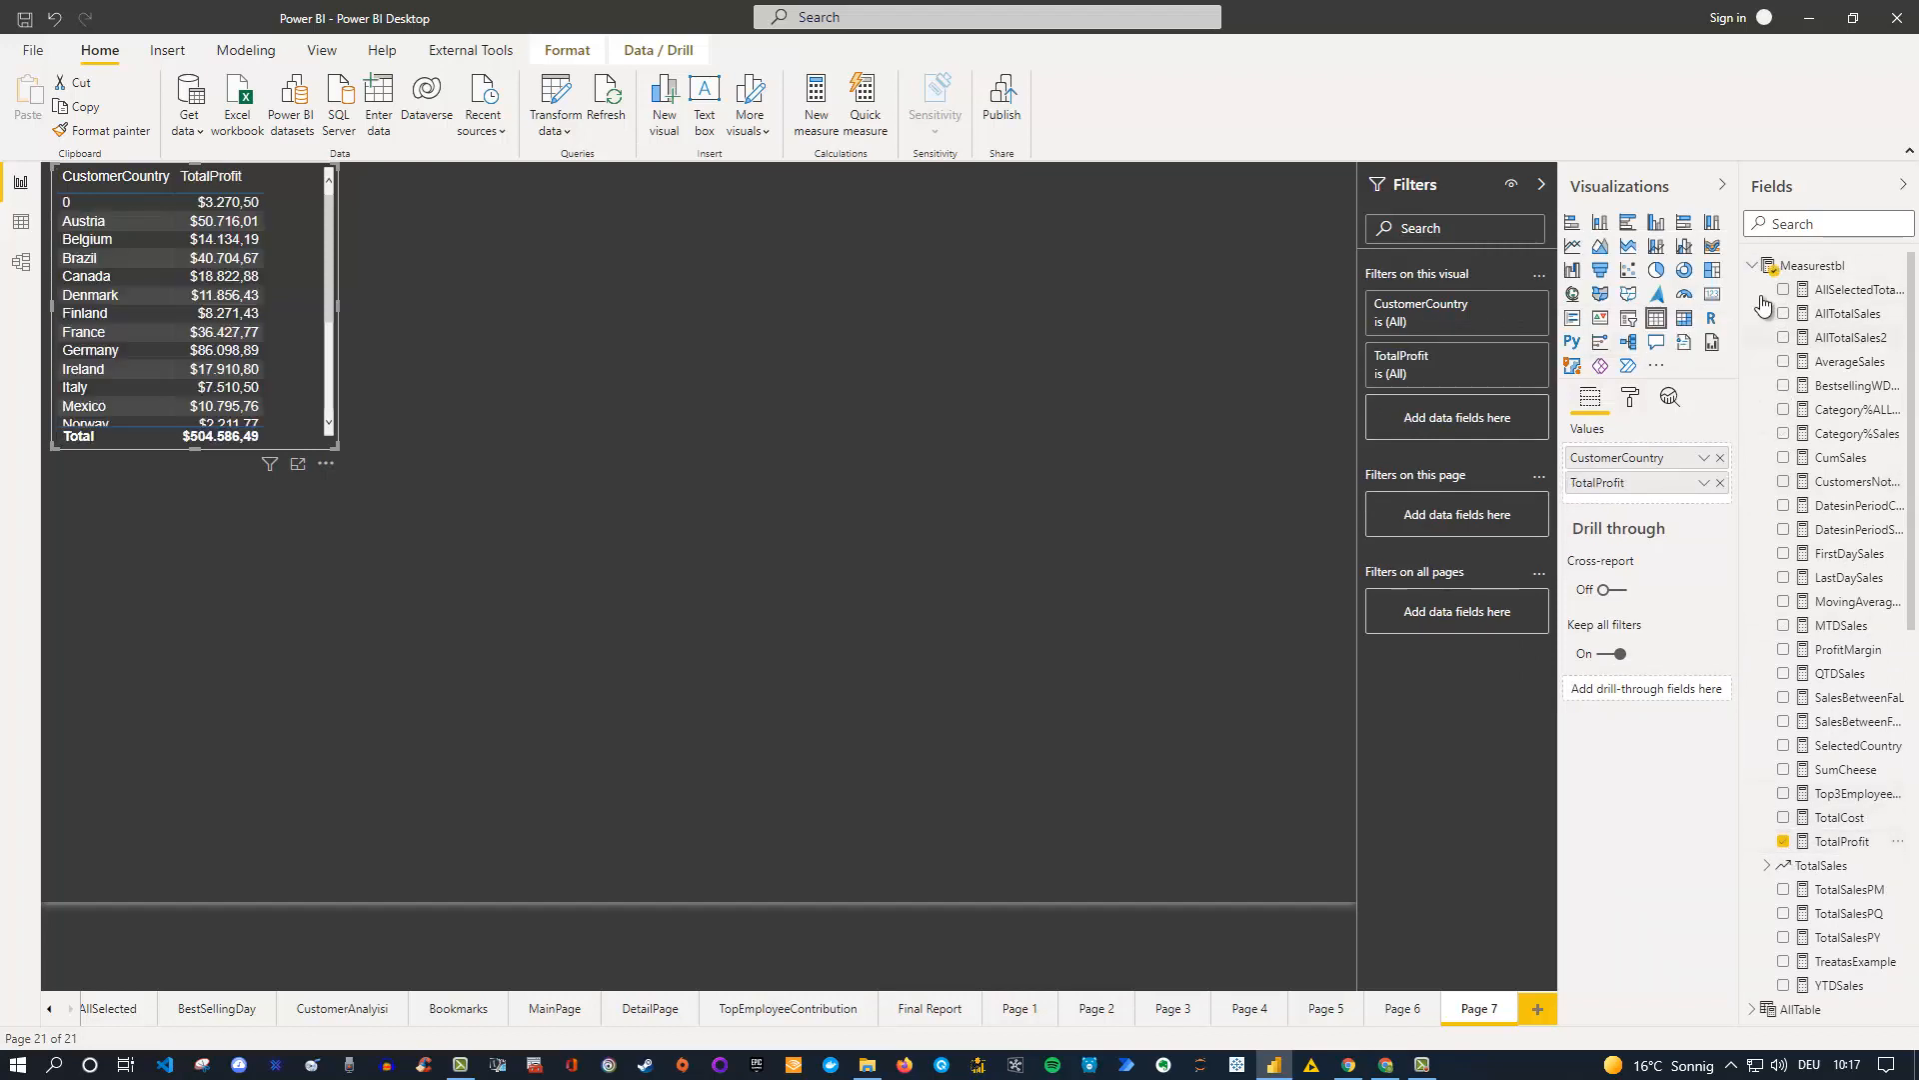
{"action": "left_click", "coordinate": [1752, 265]}
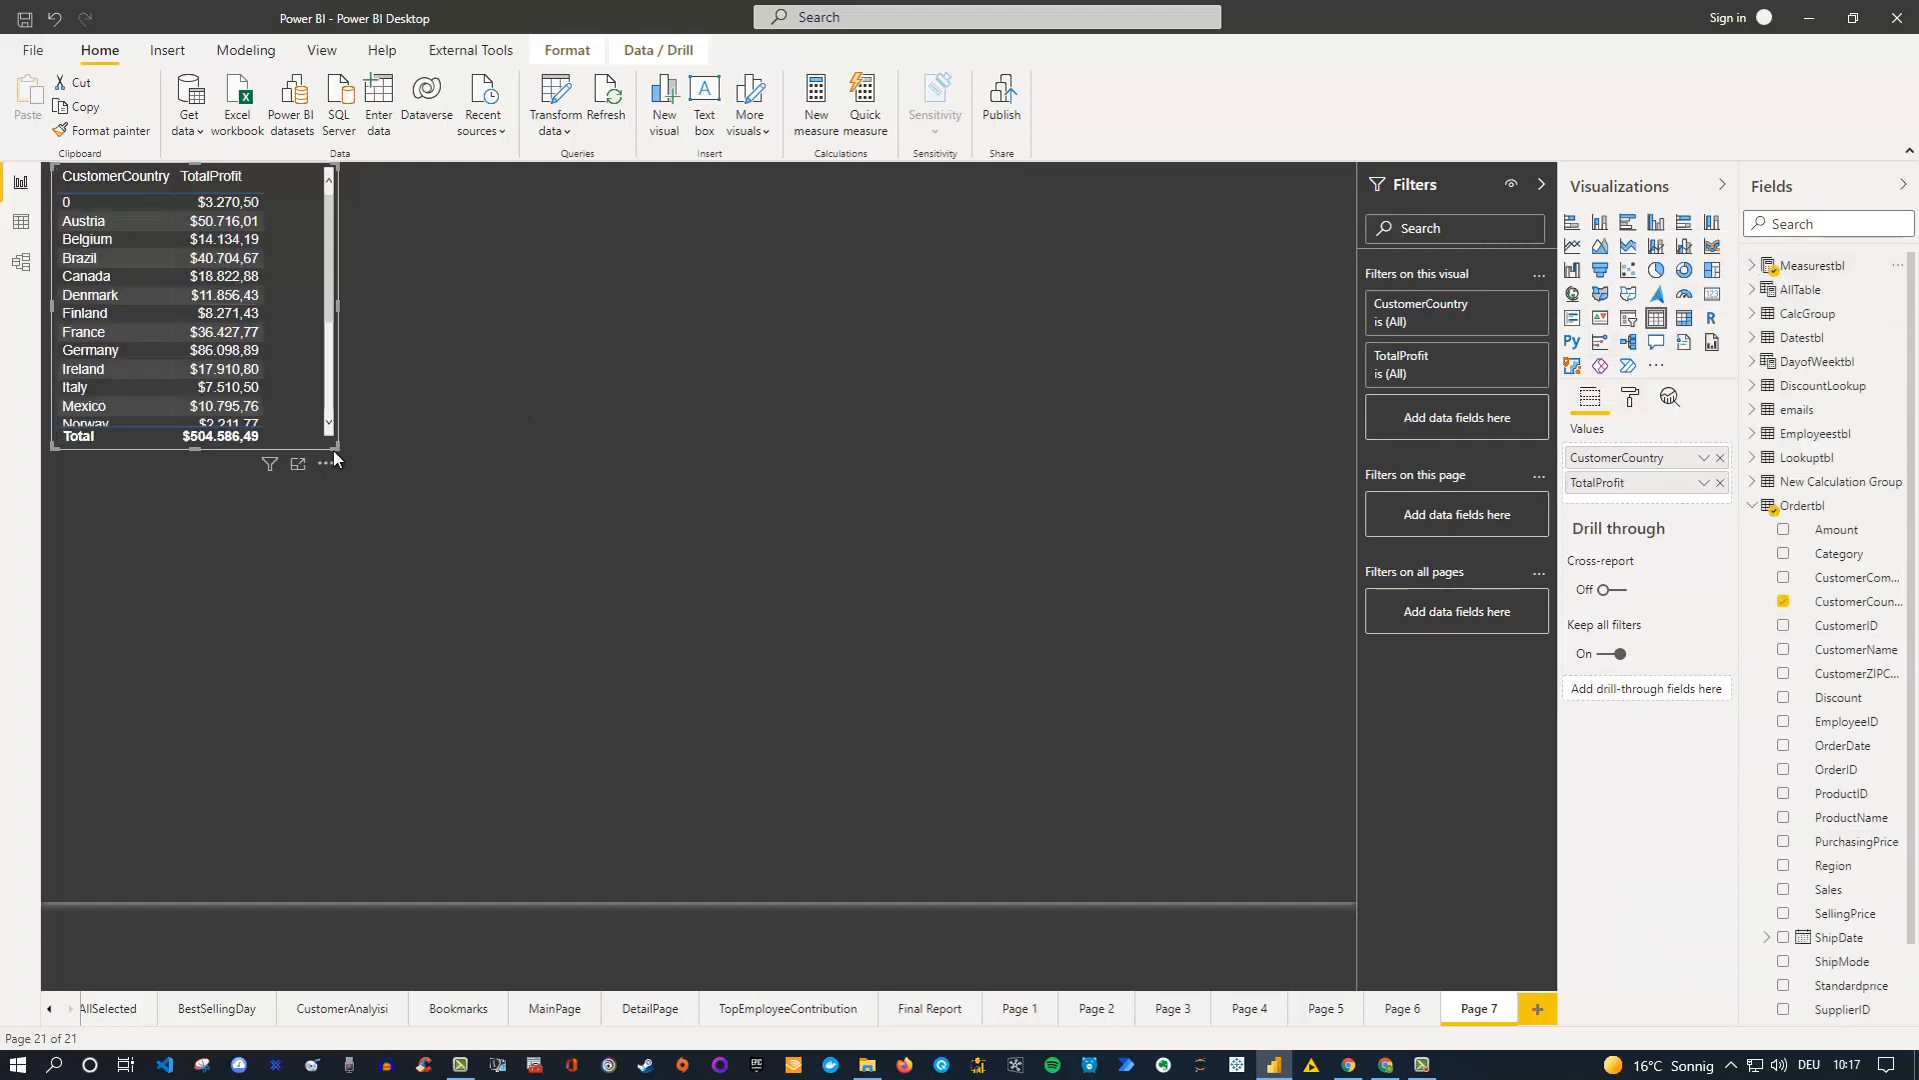
Enlarge the table visual to about twice its size and set the text size of its values to 15 pt.
{"action": "left_click_drag", "start_coordinate": [335, 449], "coordinate": [631, 711]}
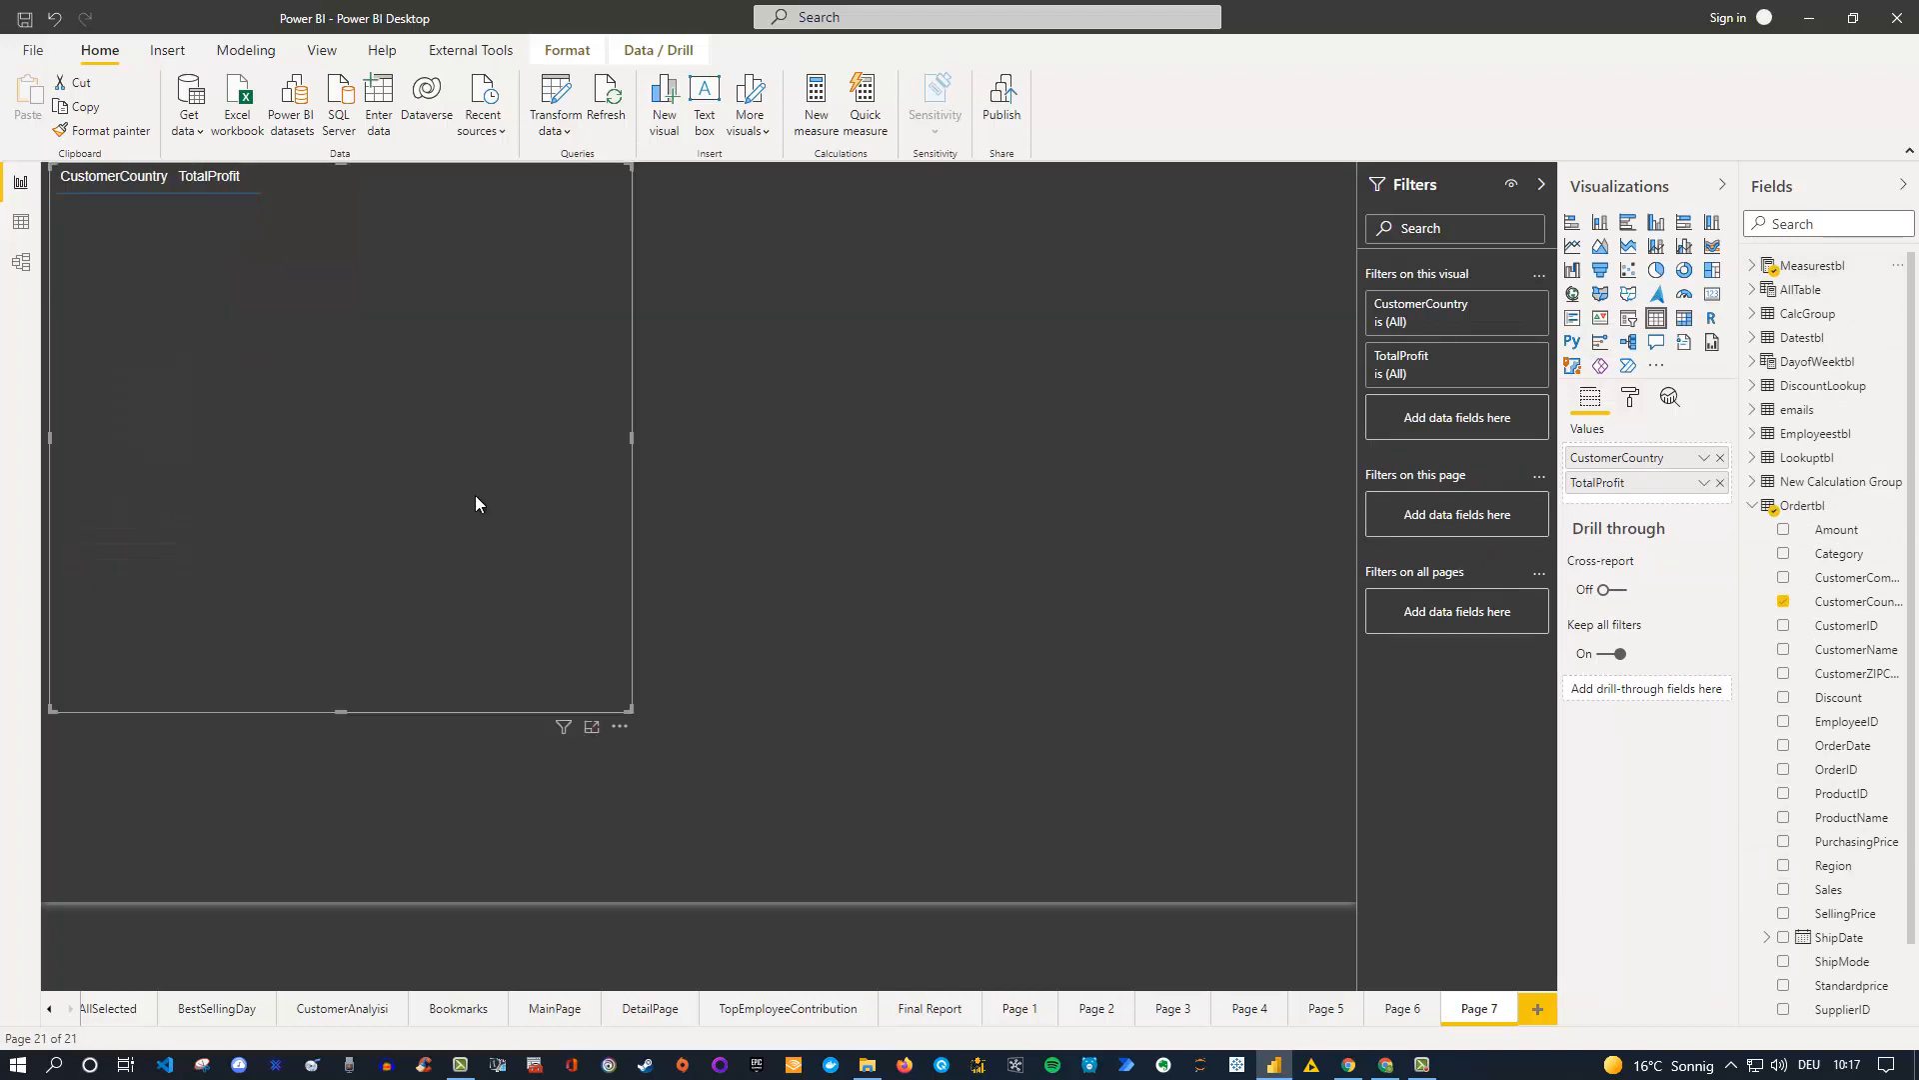
{"action": "left_click", "coordinate": [1630, 398]}
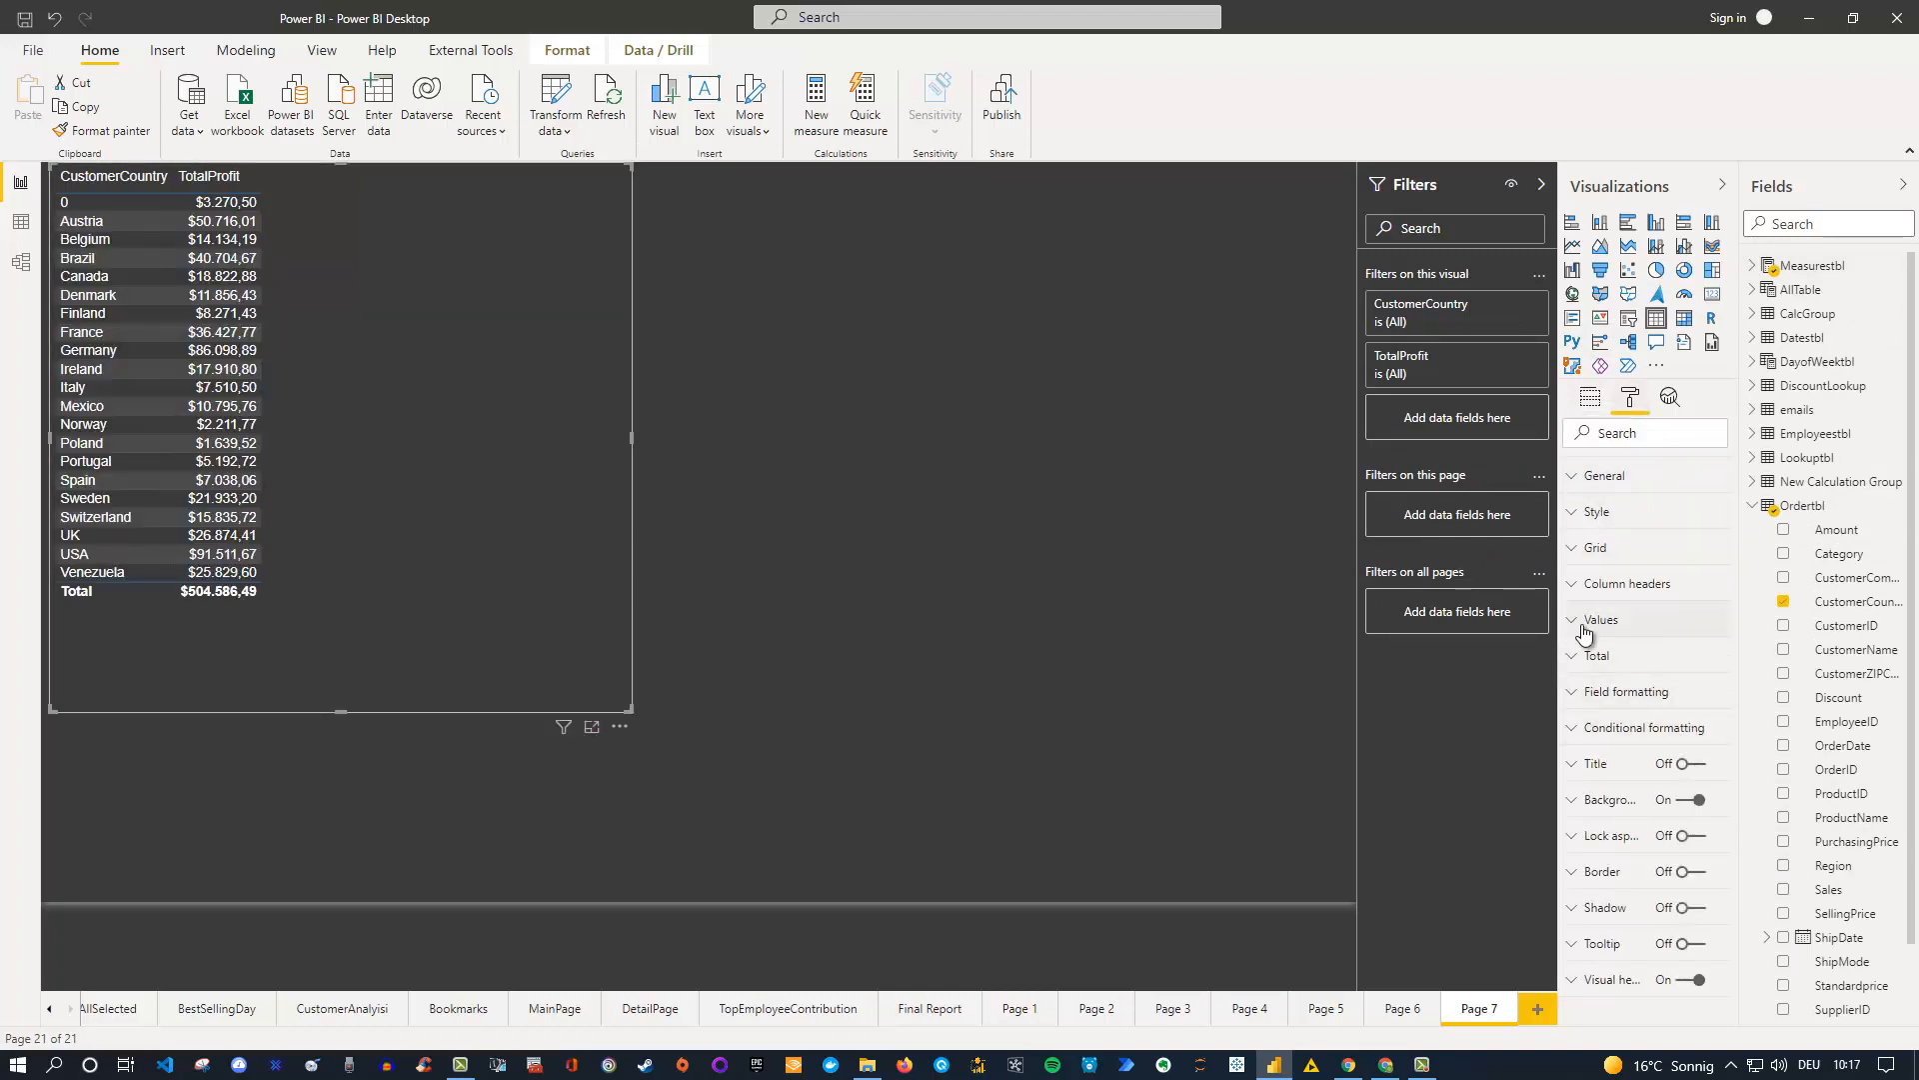
{"action": "left_click", "coordinate": [1586, 622]}
{"action": "scroll", "coordinate": [1625, 860], "scroll_direction": "down", "scroll_amount": 3}
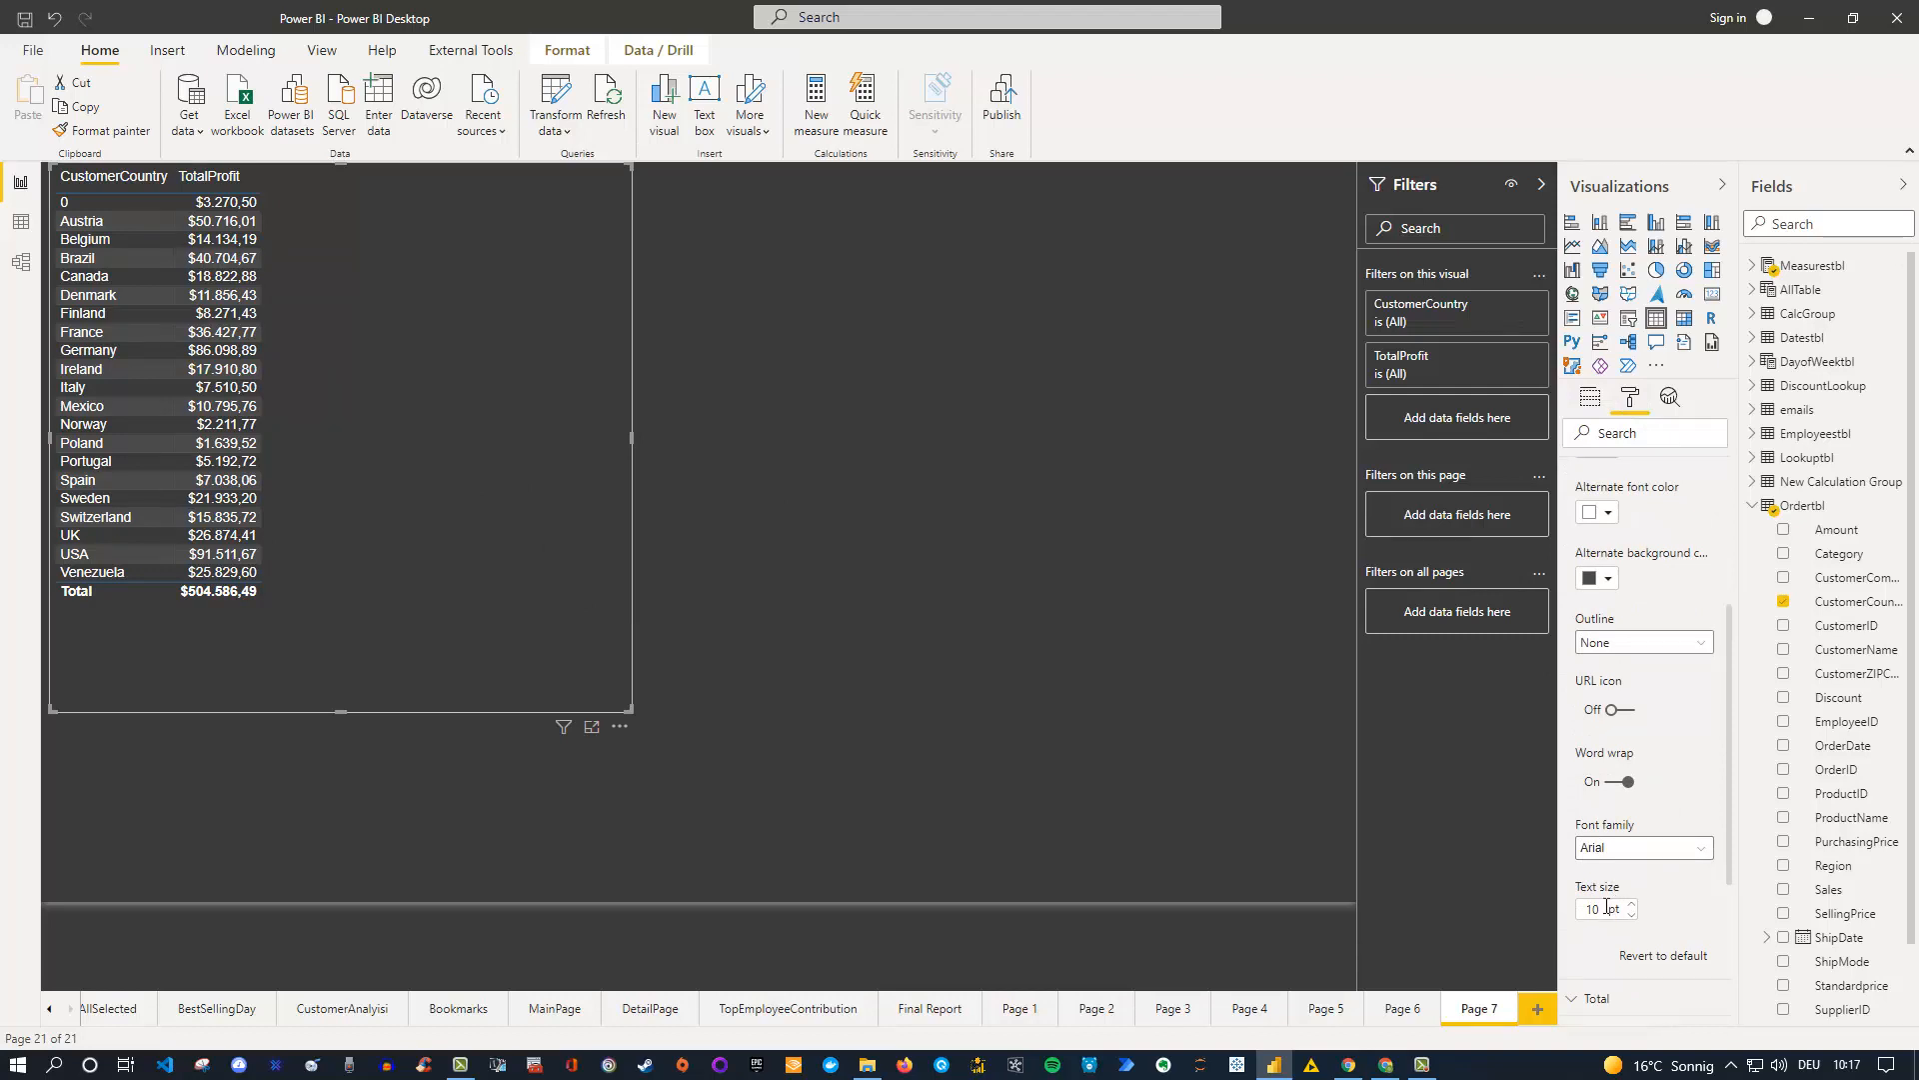
{"action": "left_click_drag", "start_coordinate": [1606, 906], "coordinate": [1515, 914]}
{"action": "type", "text": "14"}
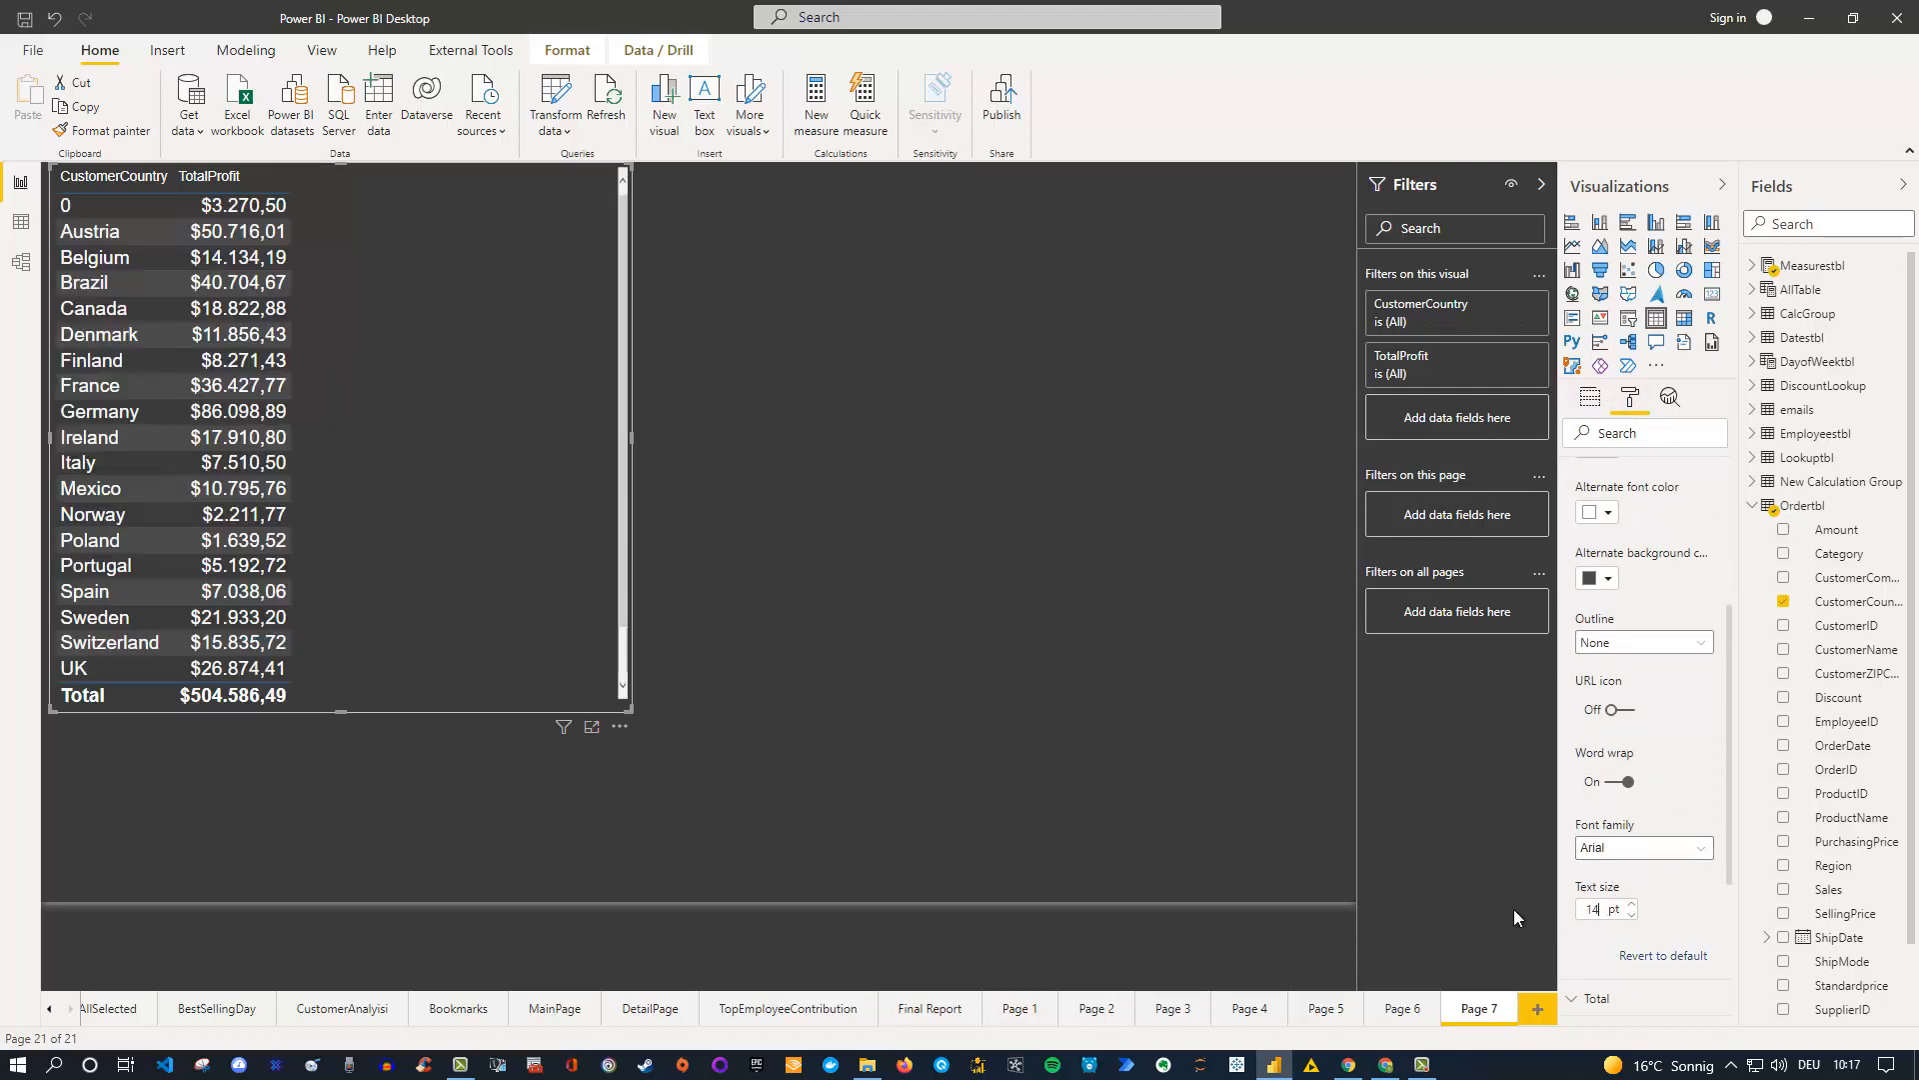
{"action": "key", "text": "BackSpace"}
{"action": "type", "text": "5"}
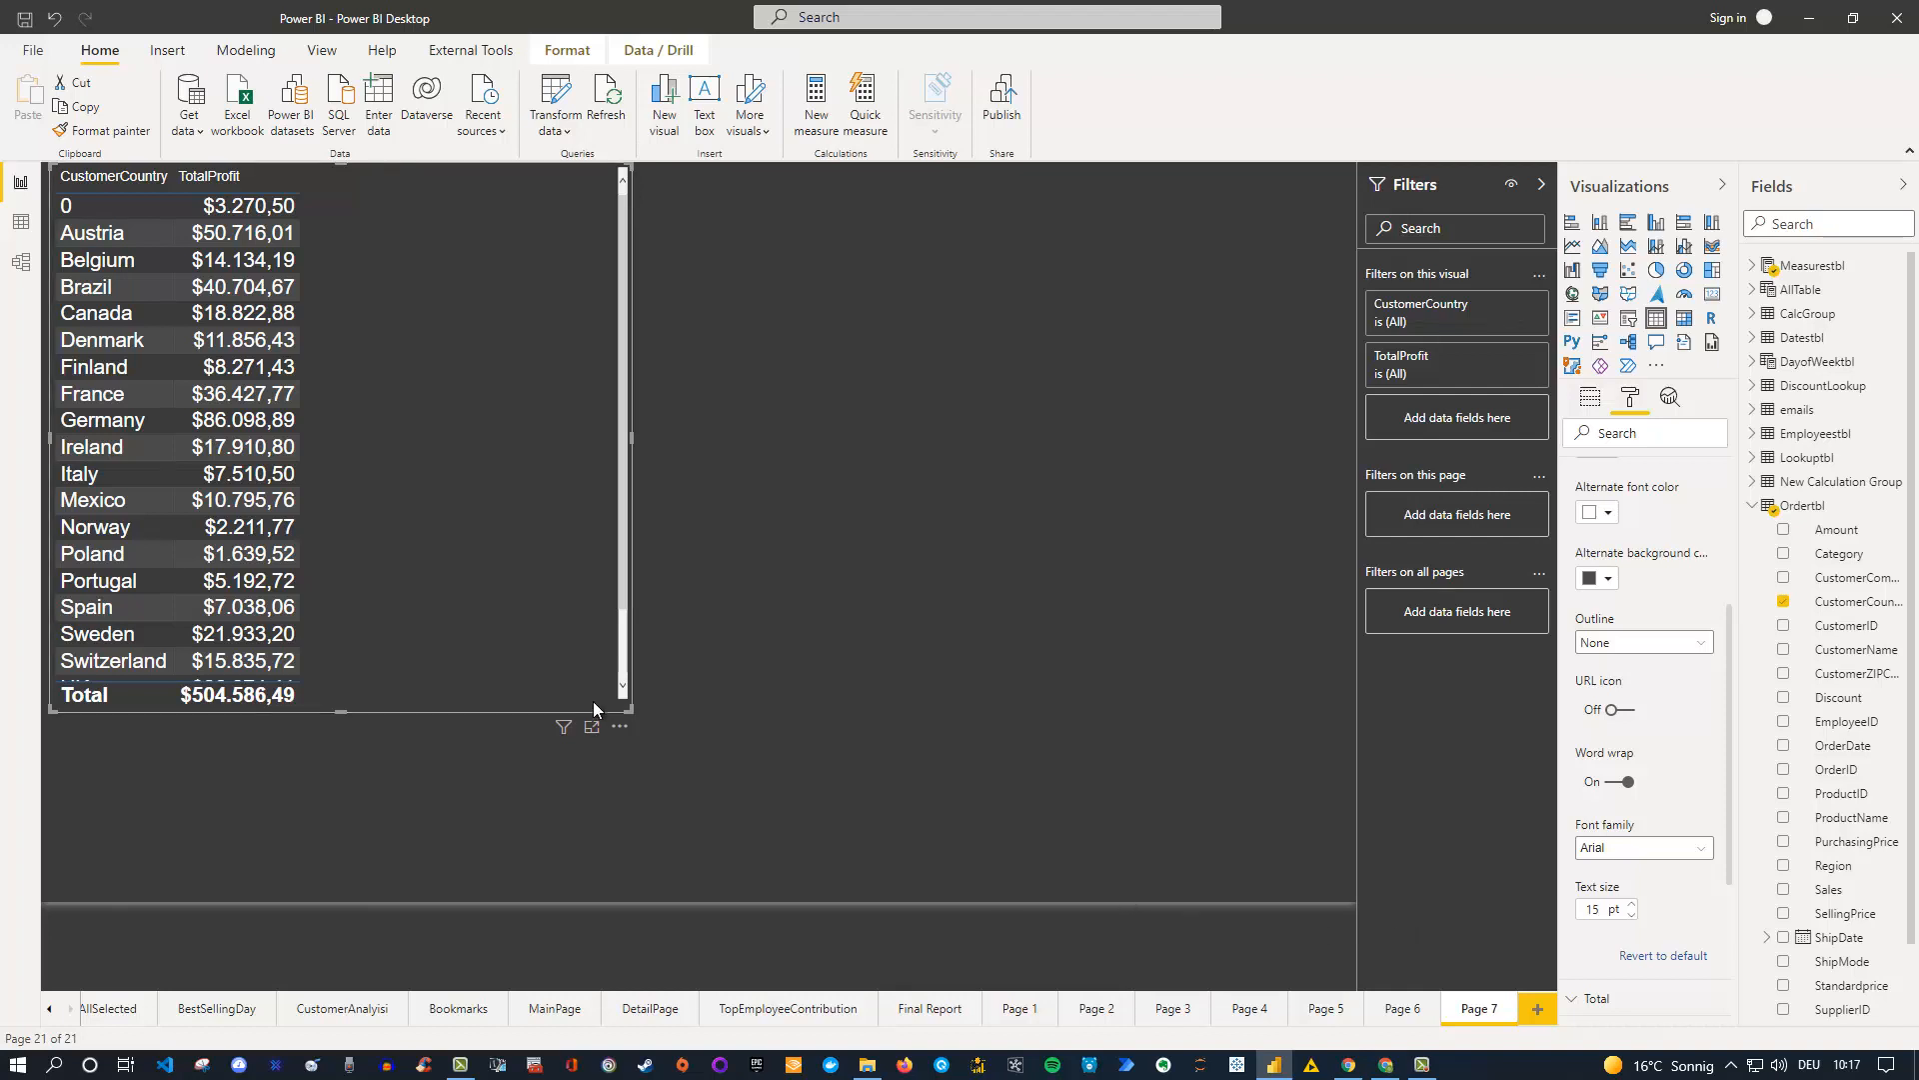
Enlarge the table visual on Page 7 until all country rows and the total fit without scrolling.
{"action": "left_click_drag", "start_coordinate": [627, 710], "coordinate": [711, 879]}
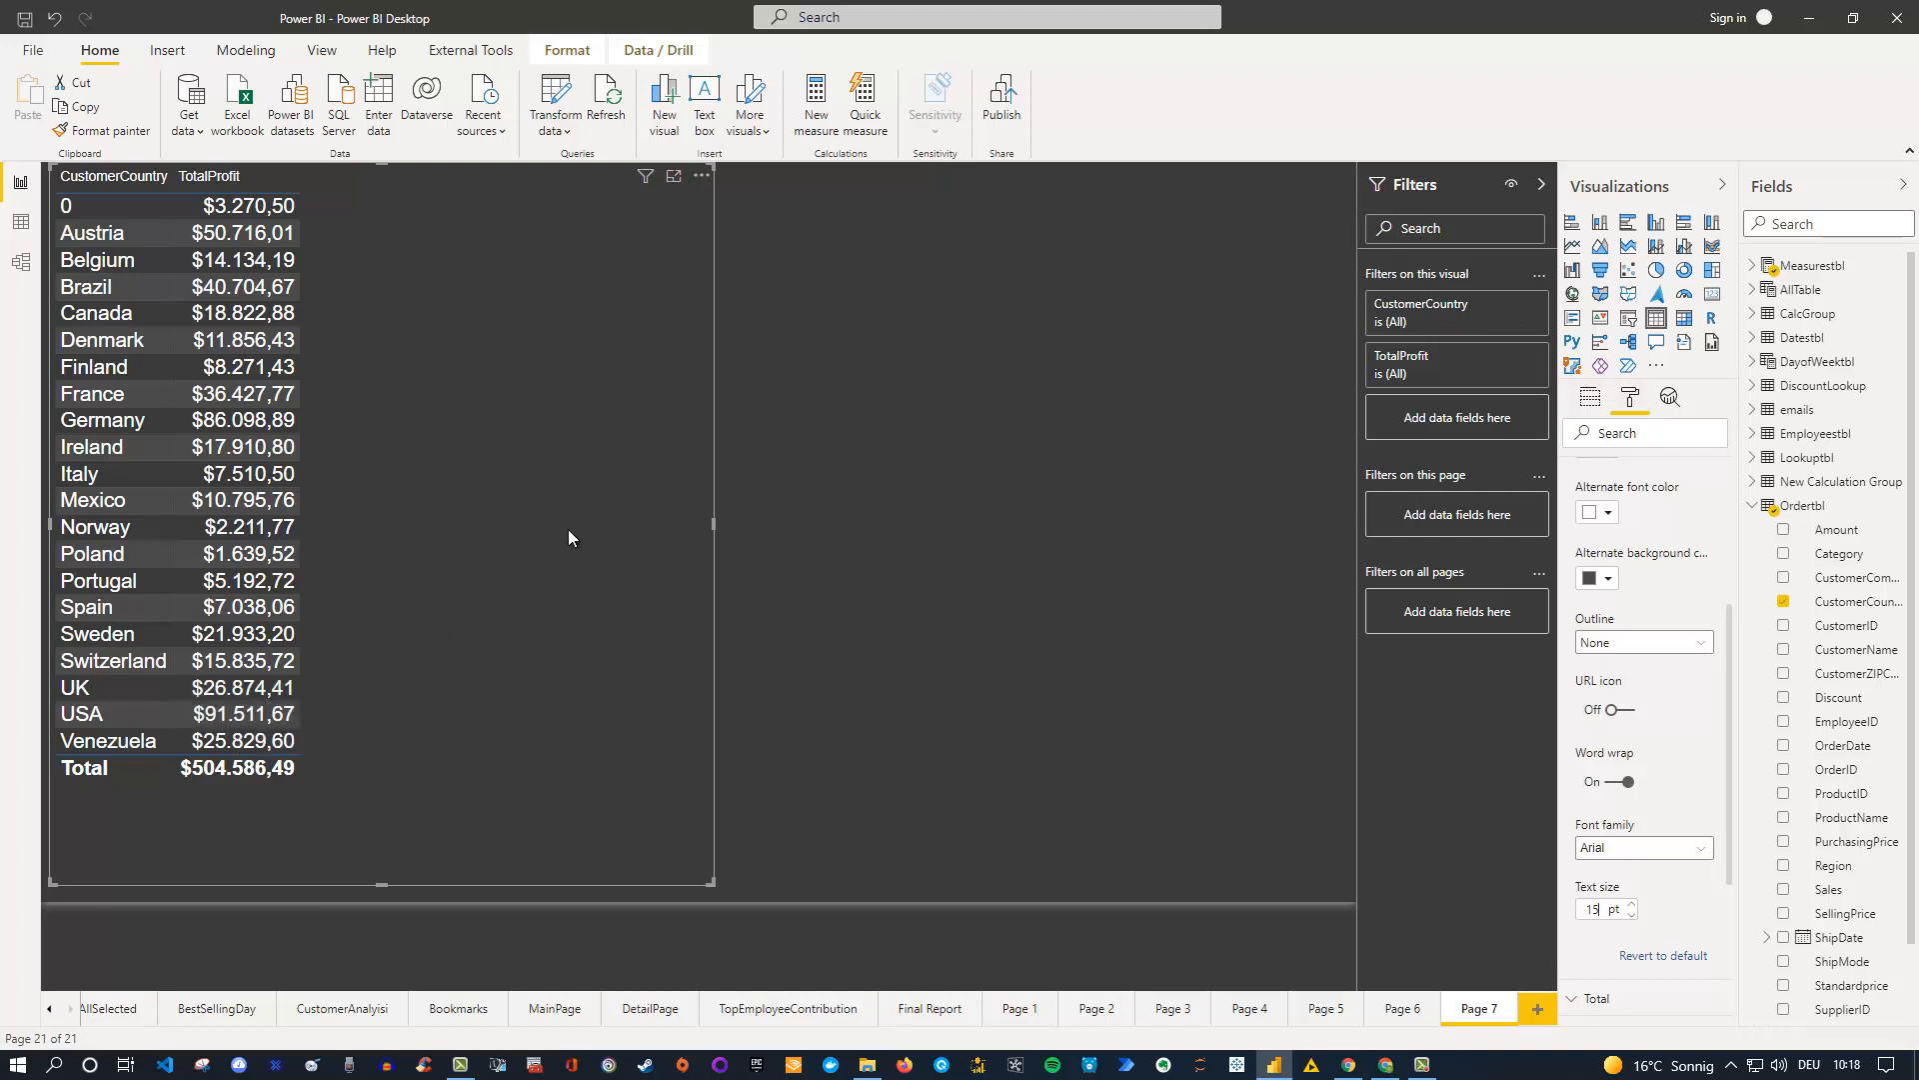
Create a new measure named DiscountedProfit in Measurestbl.
{"action": "right_click", "coordinate": [1810, 269]}
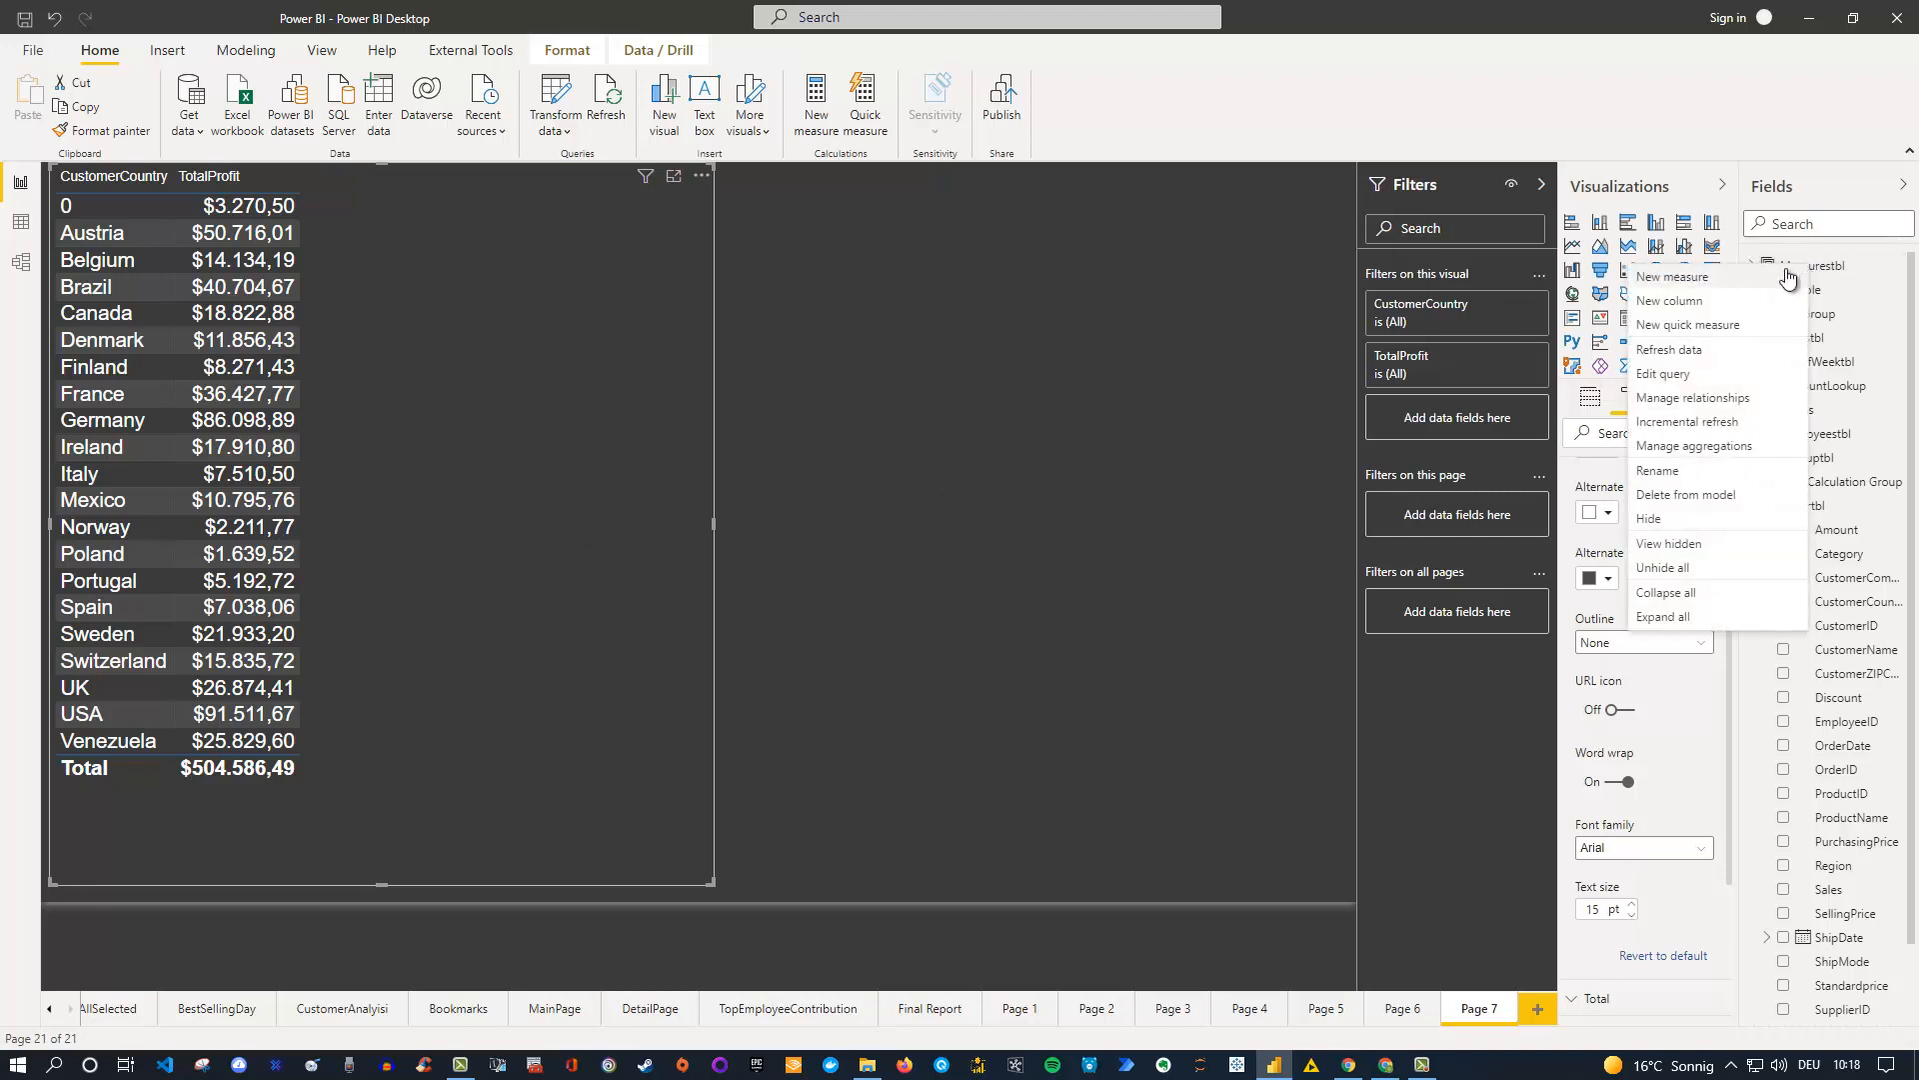
{"action": "left_click", "coordinate": [1725, 282]}
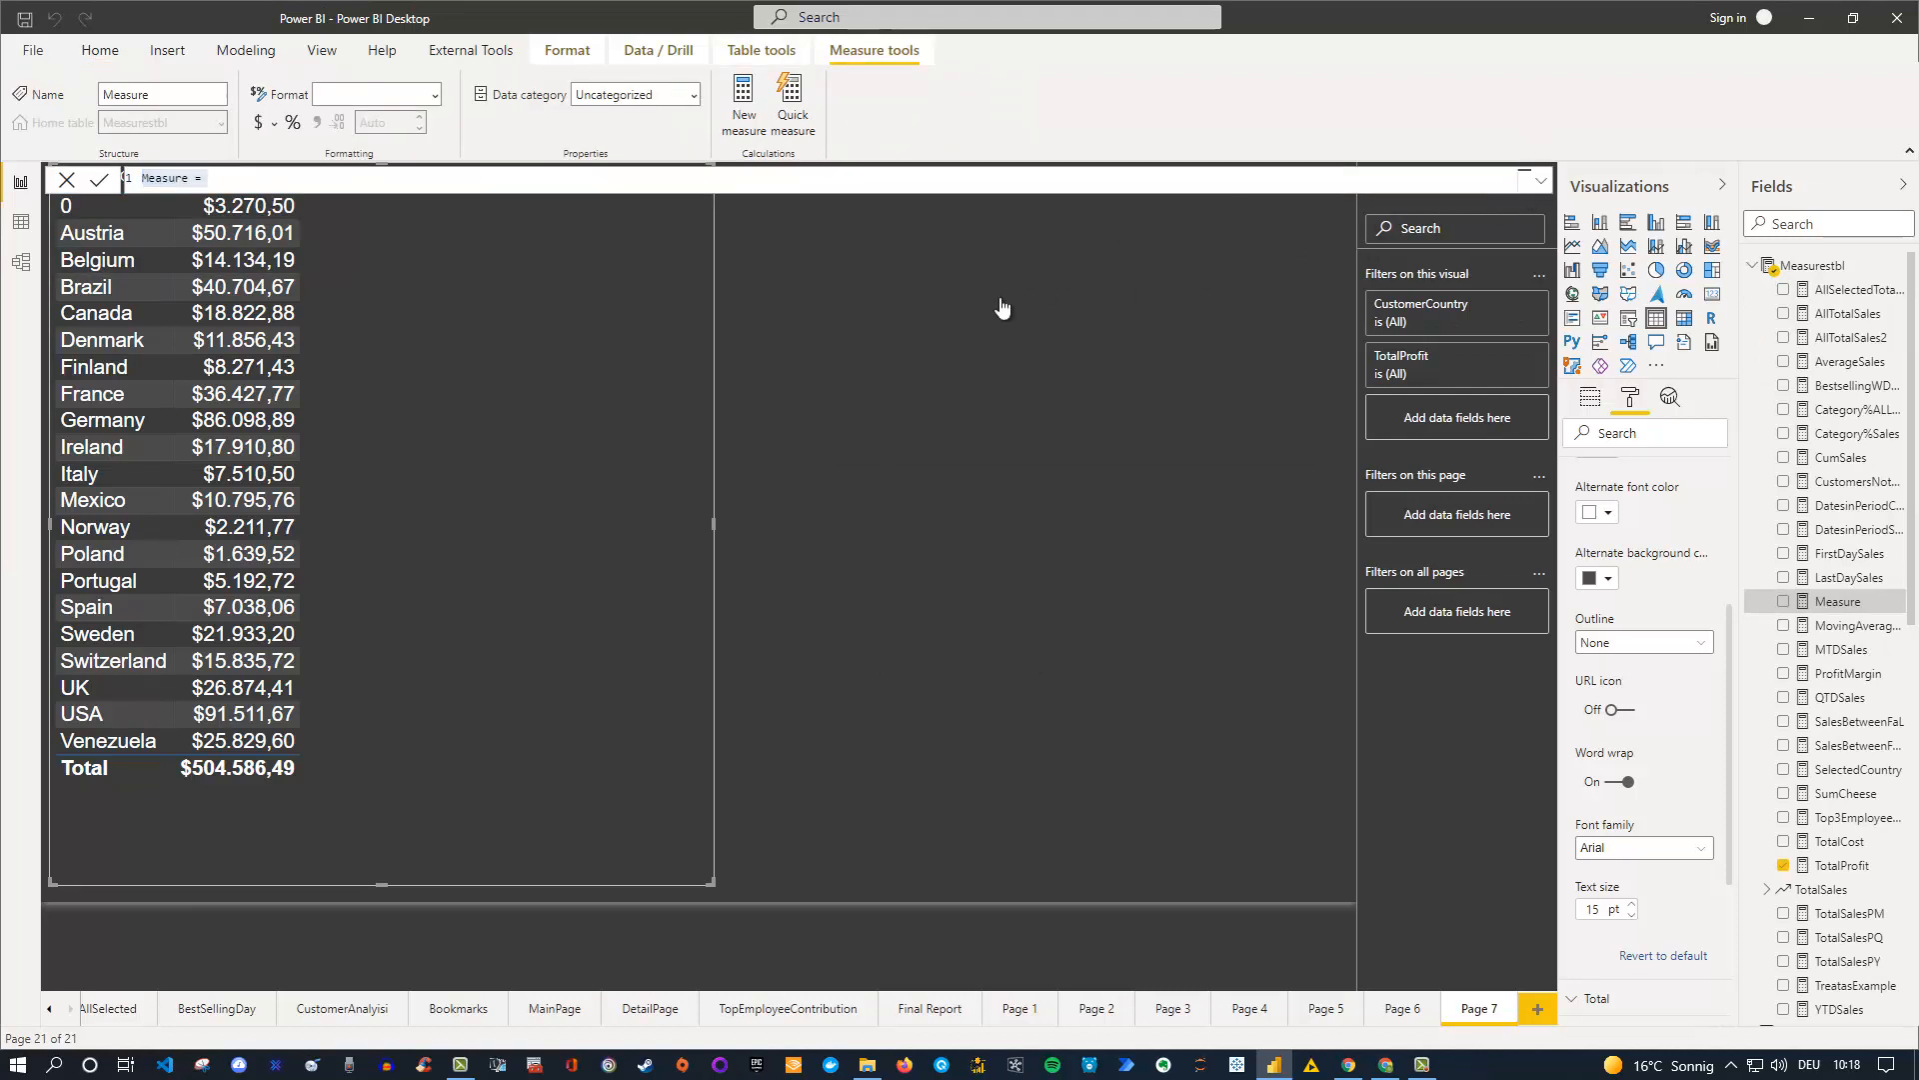
{"action": "scroll", "coordinate": [476, 412], "scroll_direction": "up", "scroll_amount": 12}
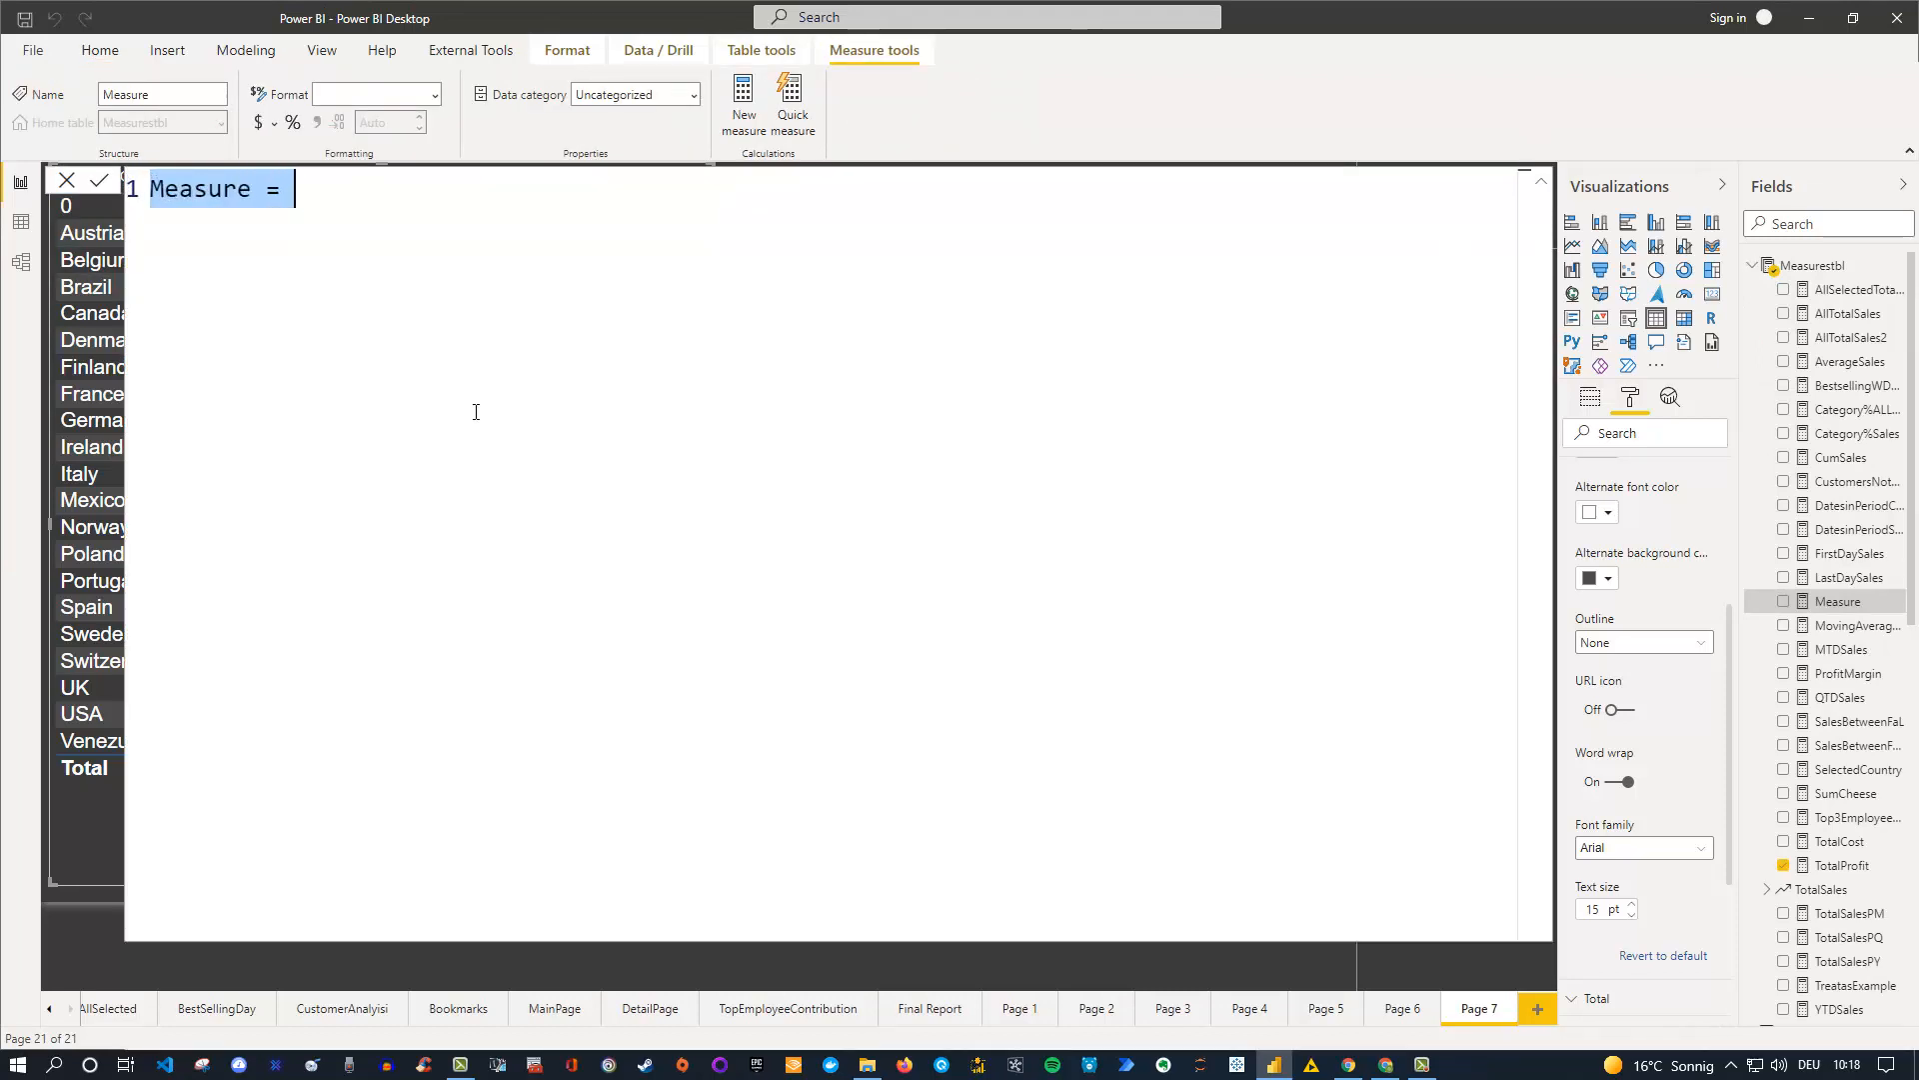
{"action": "scroll", "coordinate": [476, 412], "scroll_direction": "up", "scroll_amount": 4}
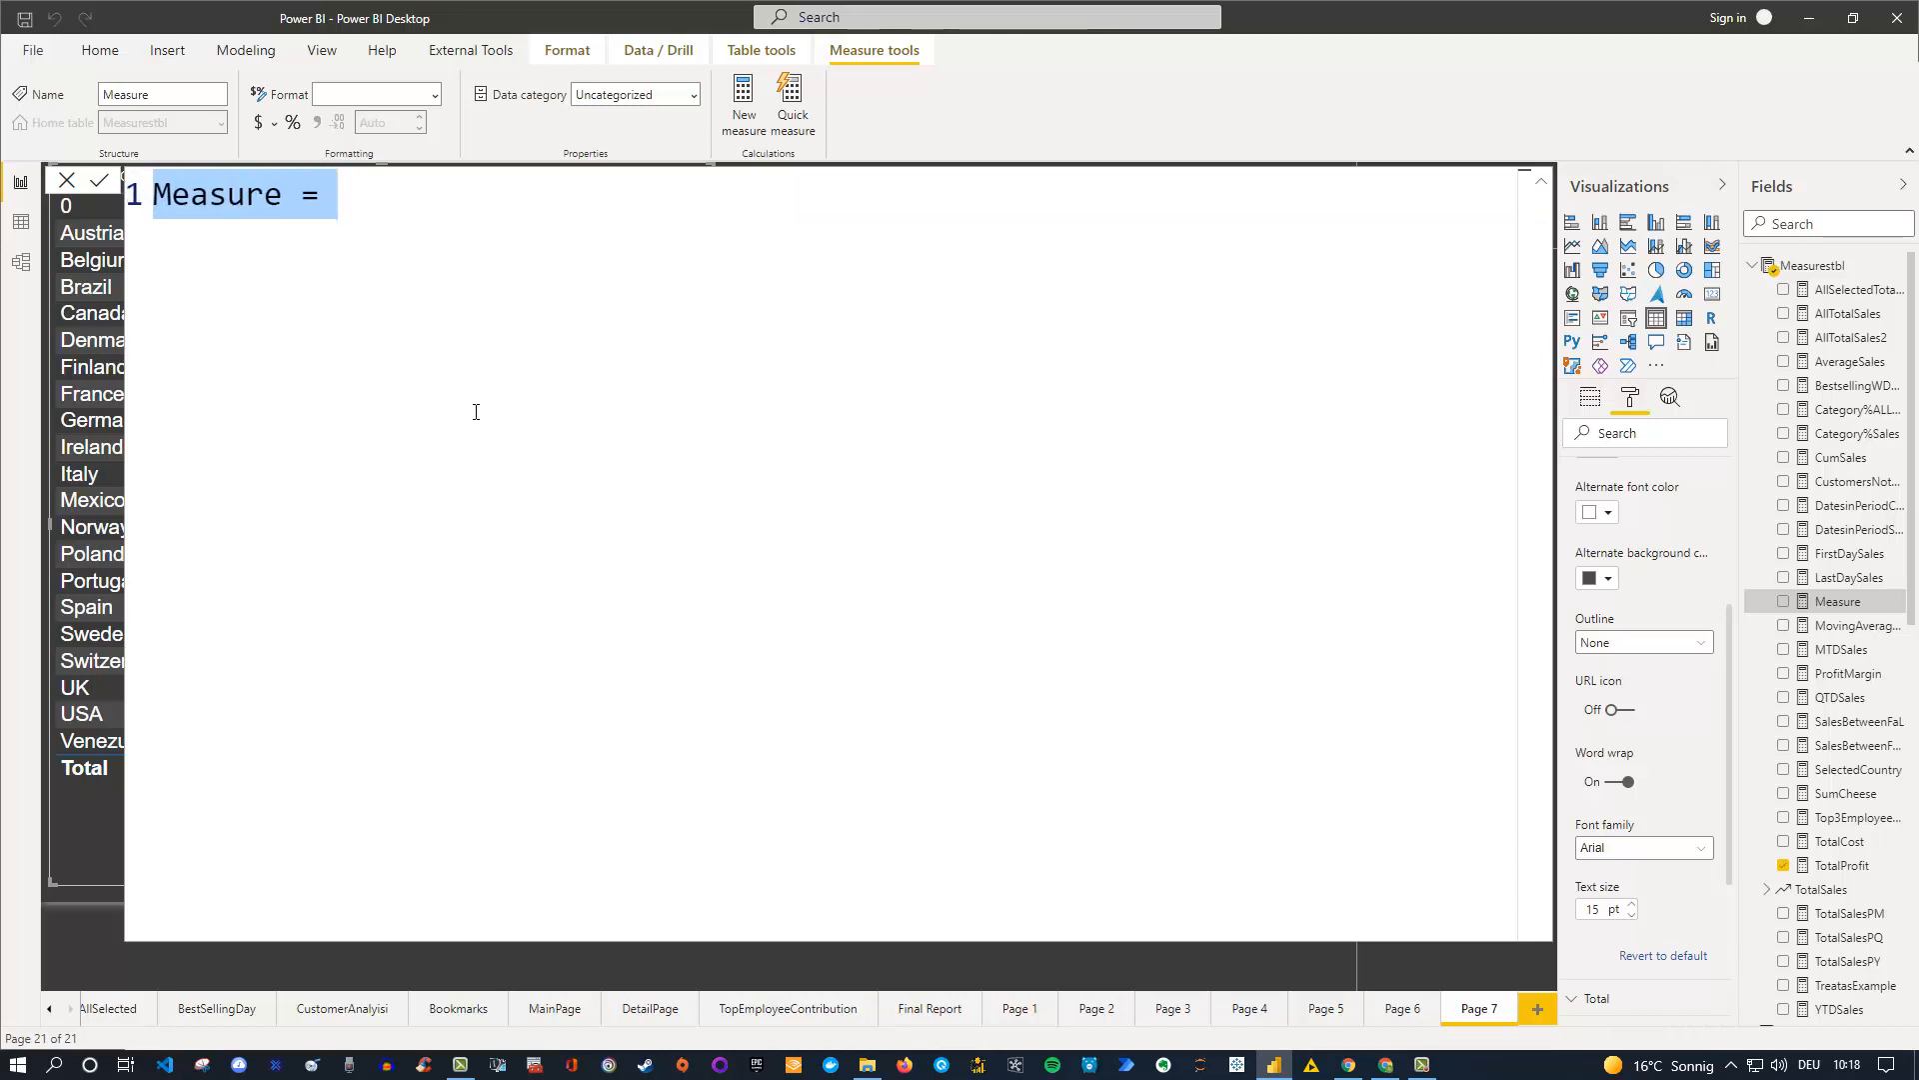
{"action": "type", "text": "Disc"}
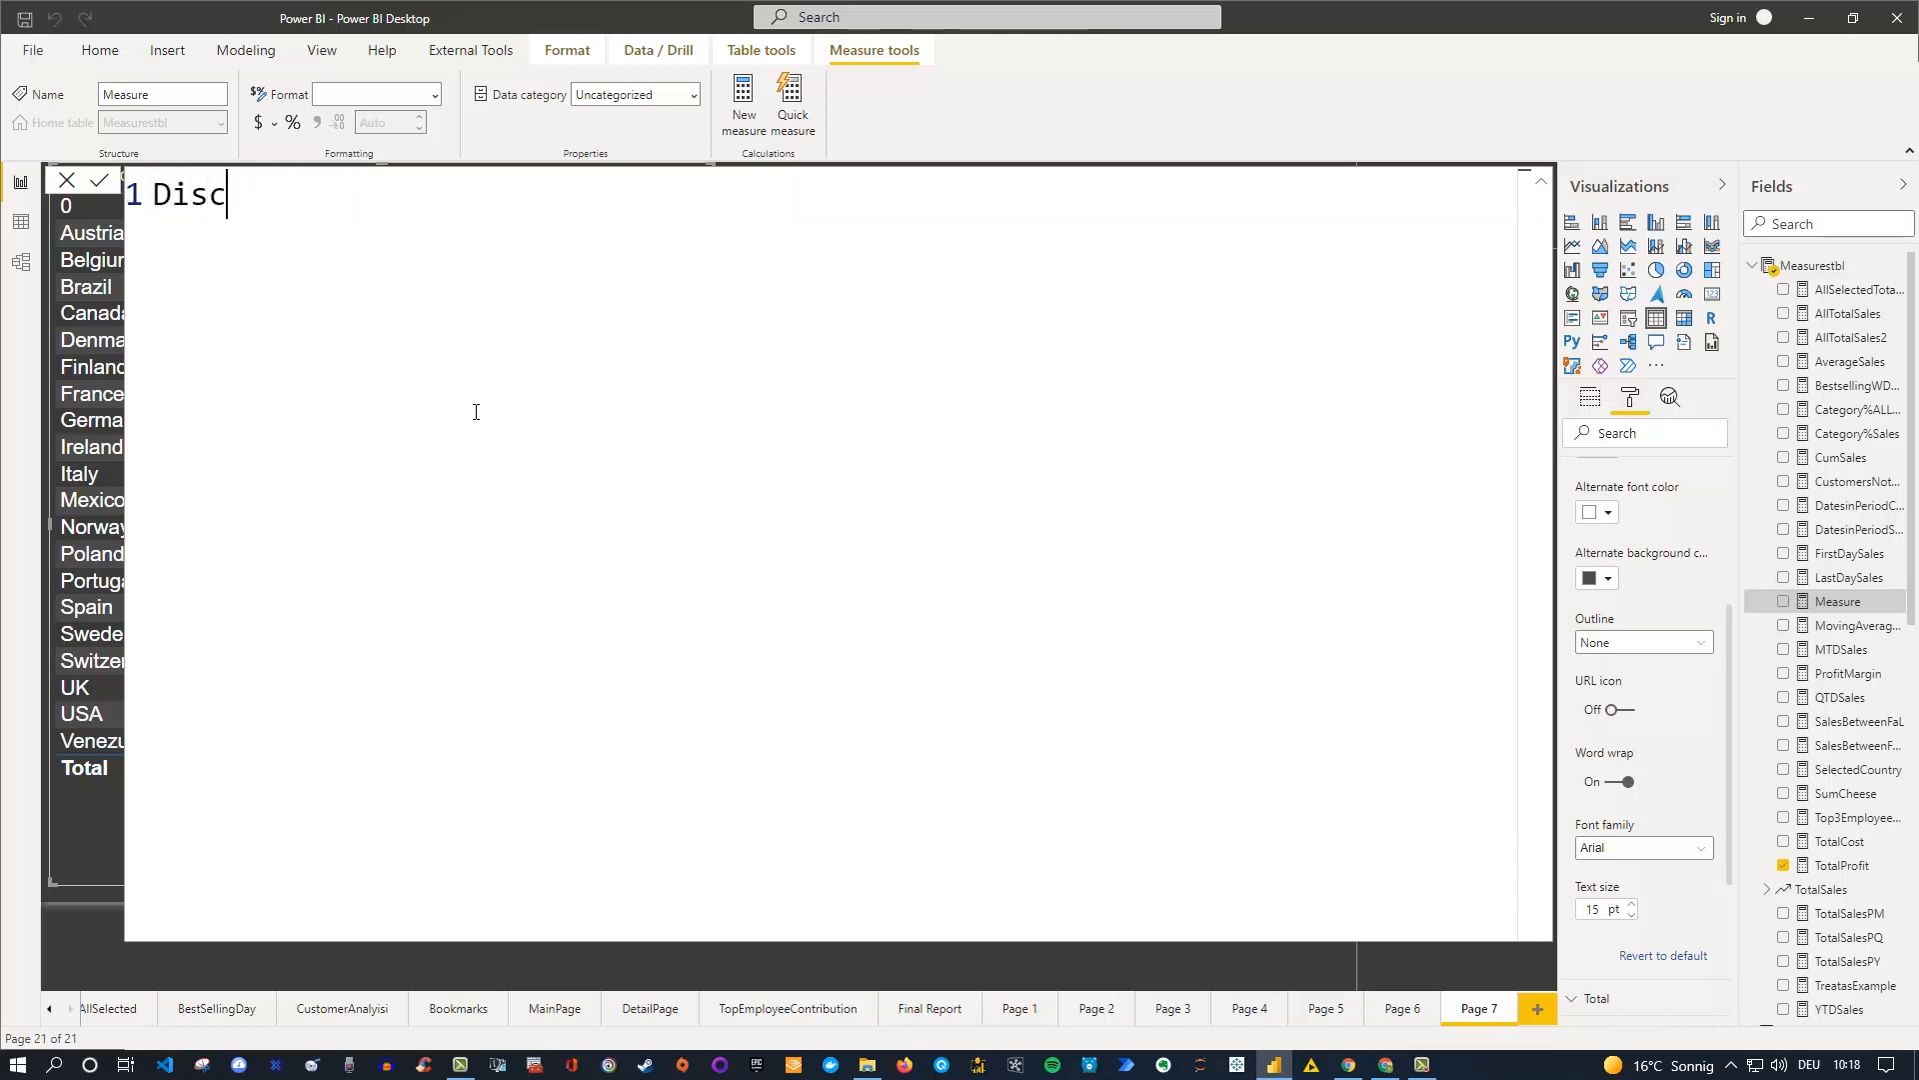
{"action": "type", "text": "ountedProfit ="}
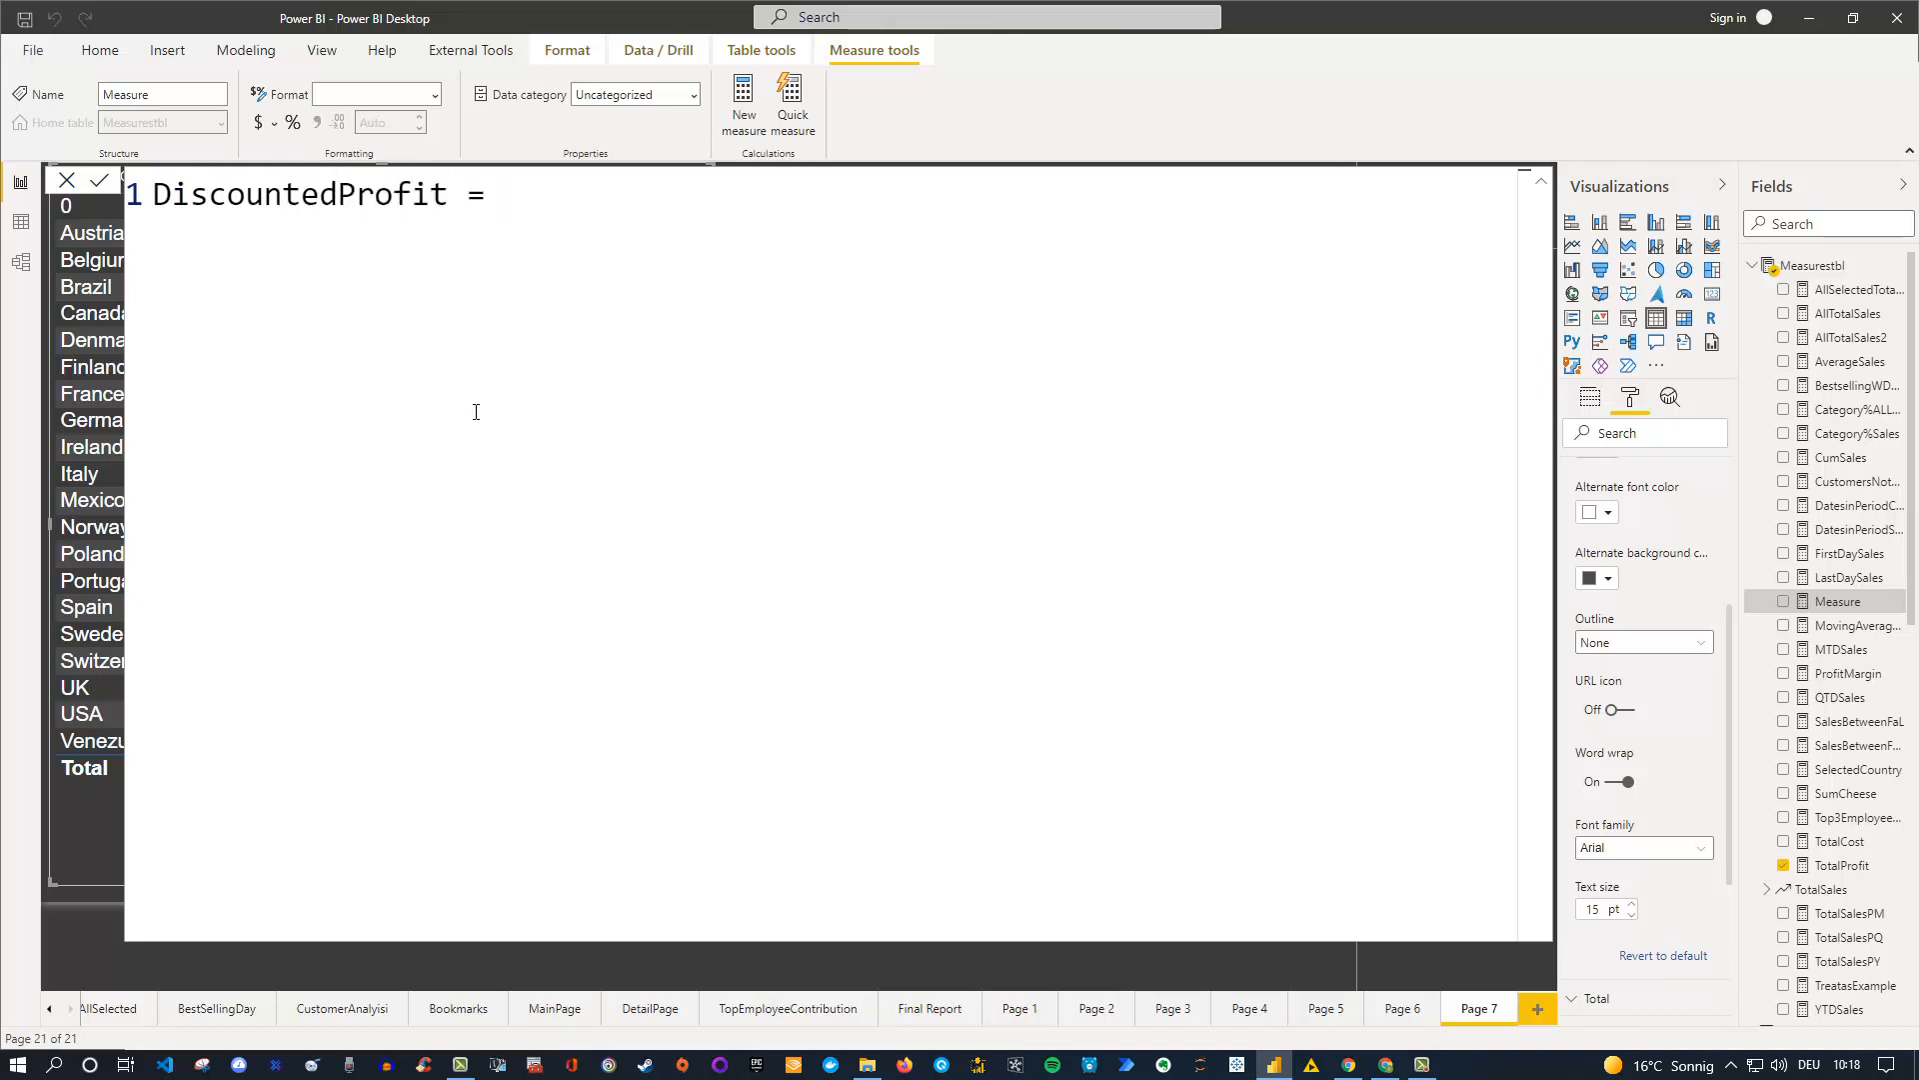
Declare a variable Discount in the measure with LOOKUPVALUE, using DiscountLookup[Discount] as the result column.
{"action": "key", "text": "shift+Return"}
{"action": "type", "text": "VAR"}
{"action": "type", "text": "D"}
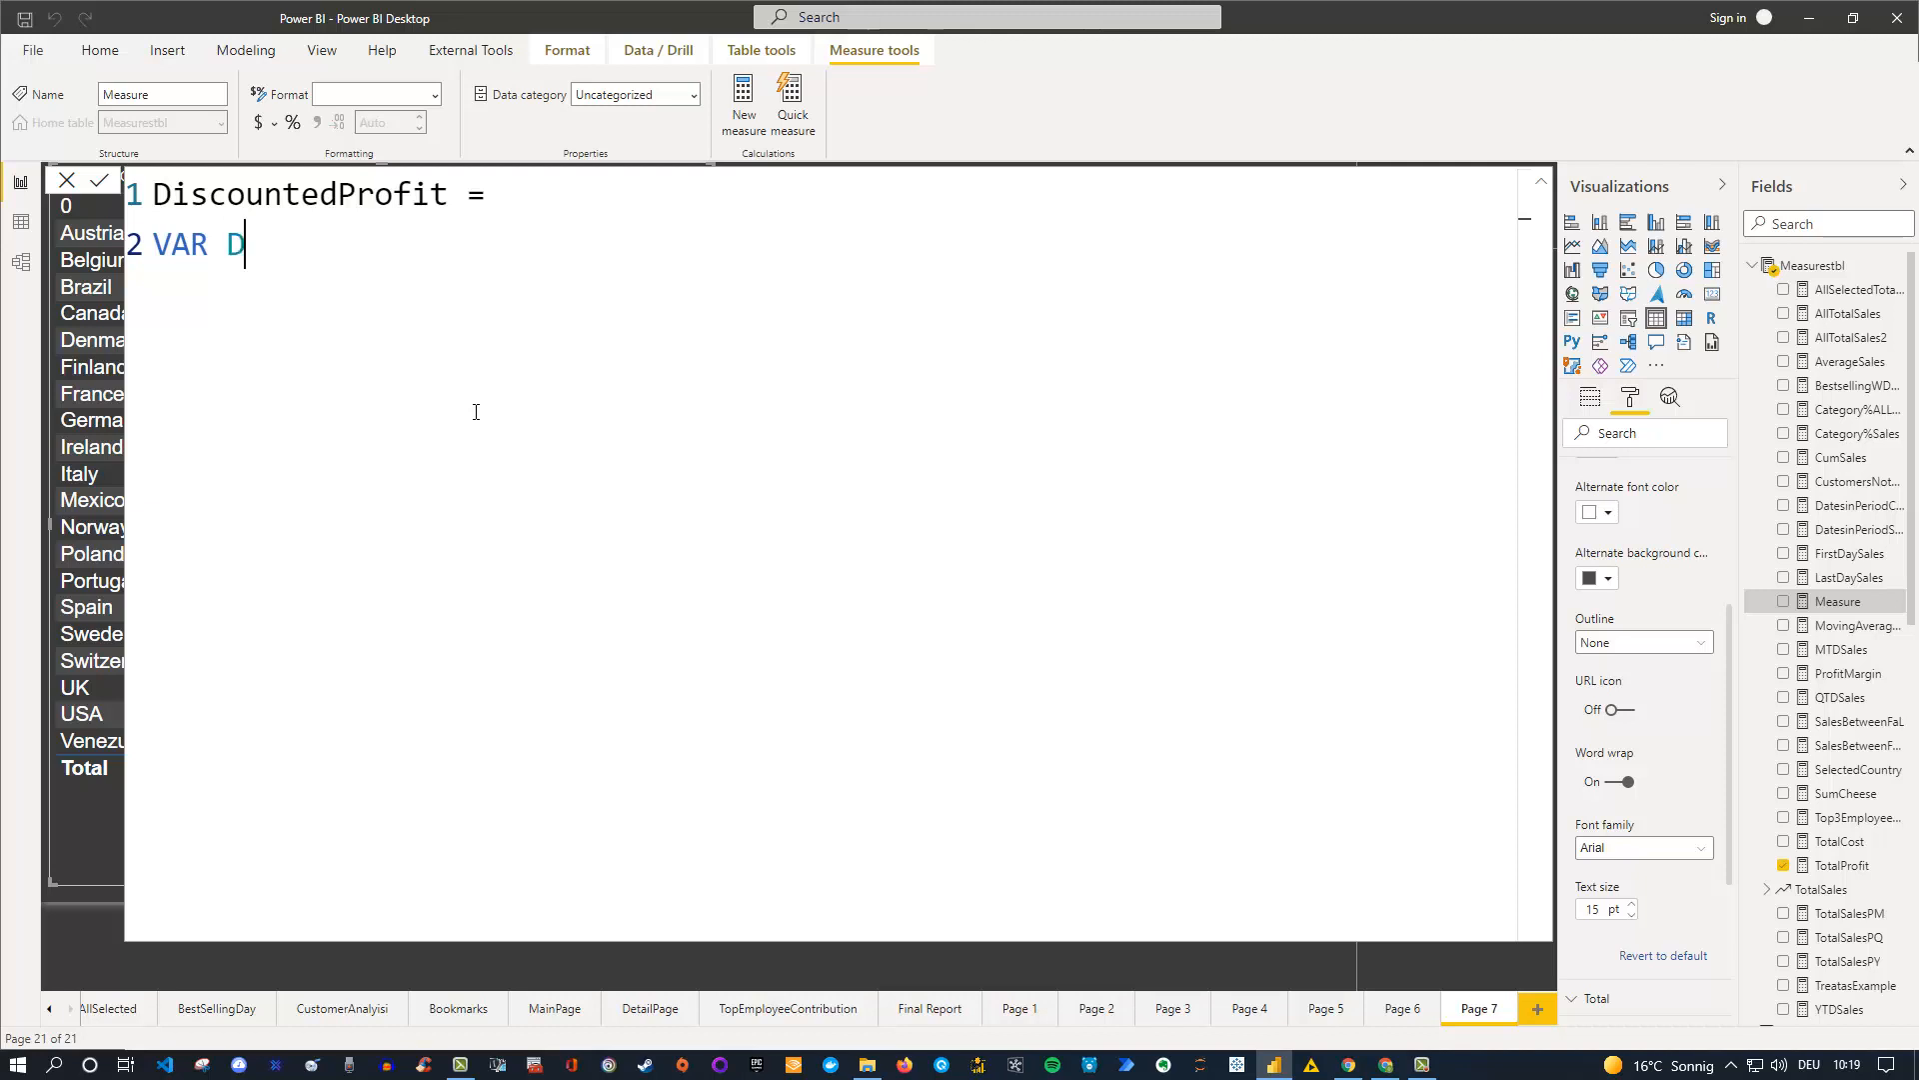
{"action": "type", "text": "iscount = Look"}
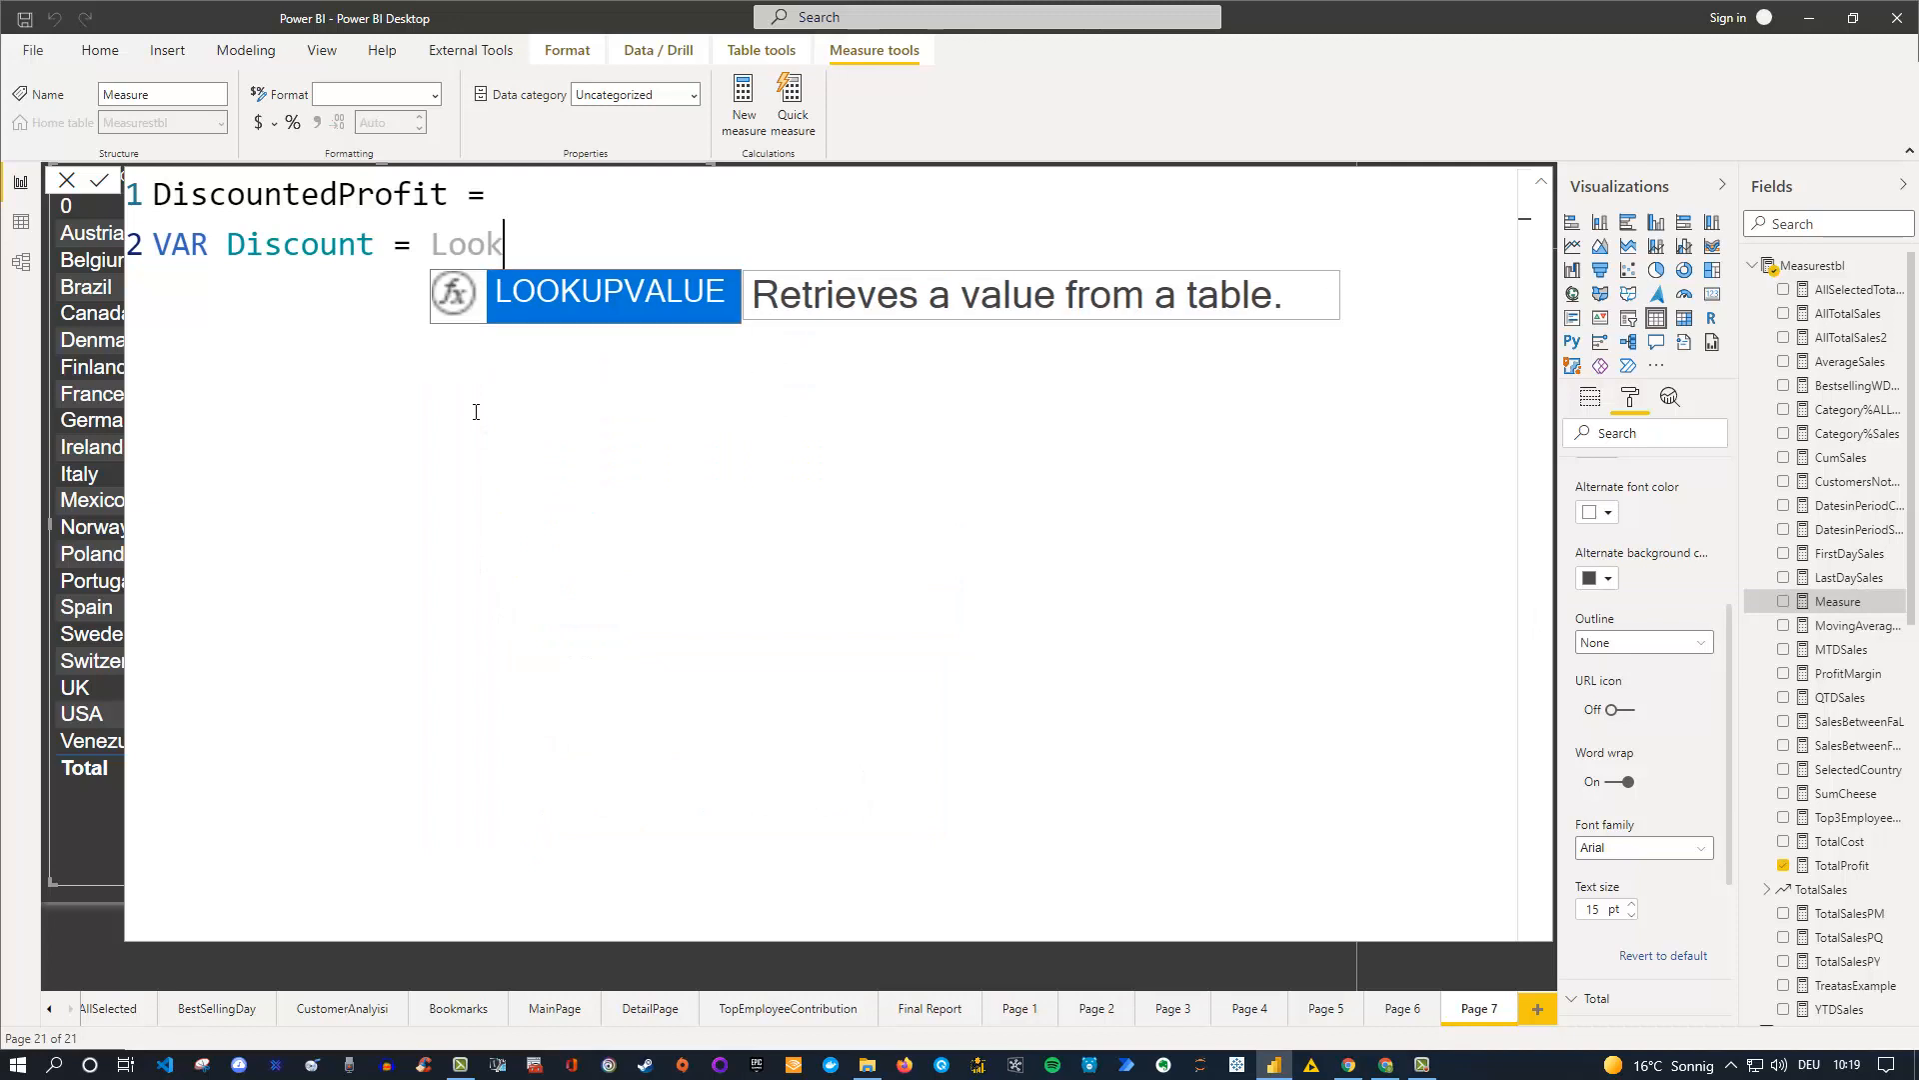
{"action": "key", "text": "Tab"}
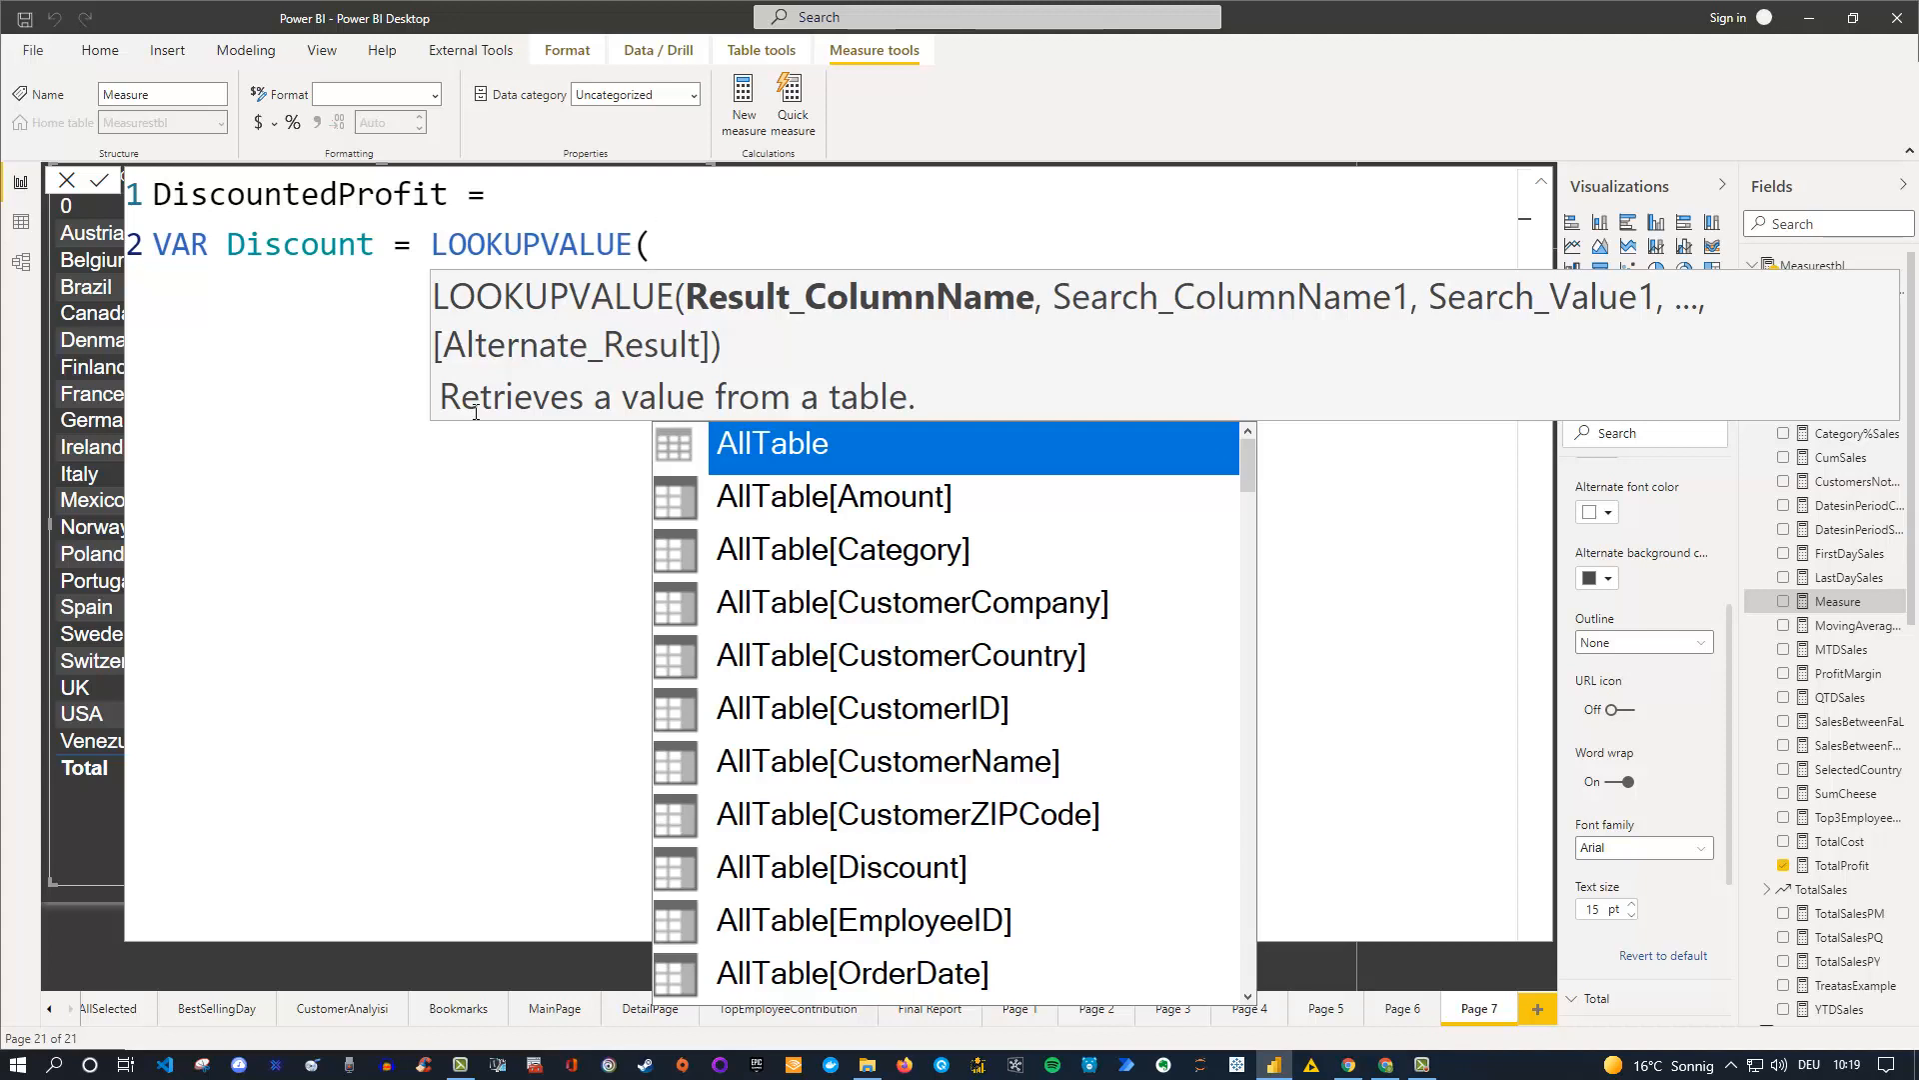
{"action": "type", "text": "Dis"}
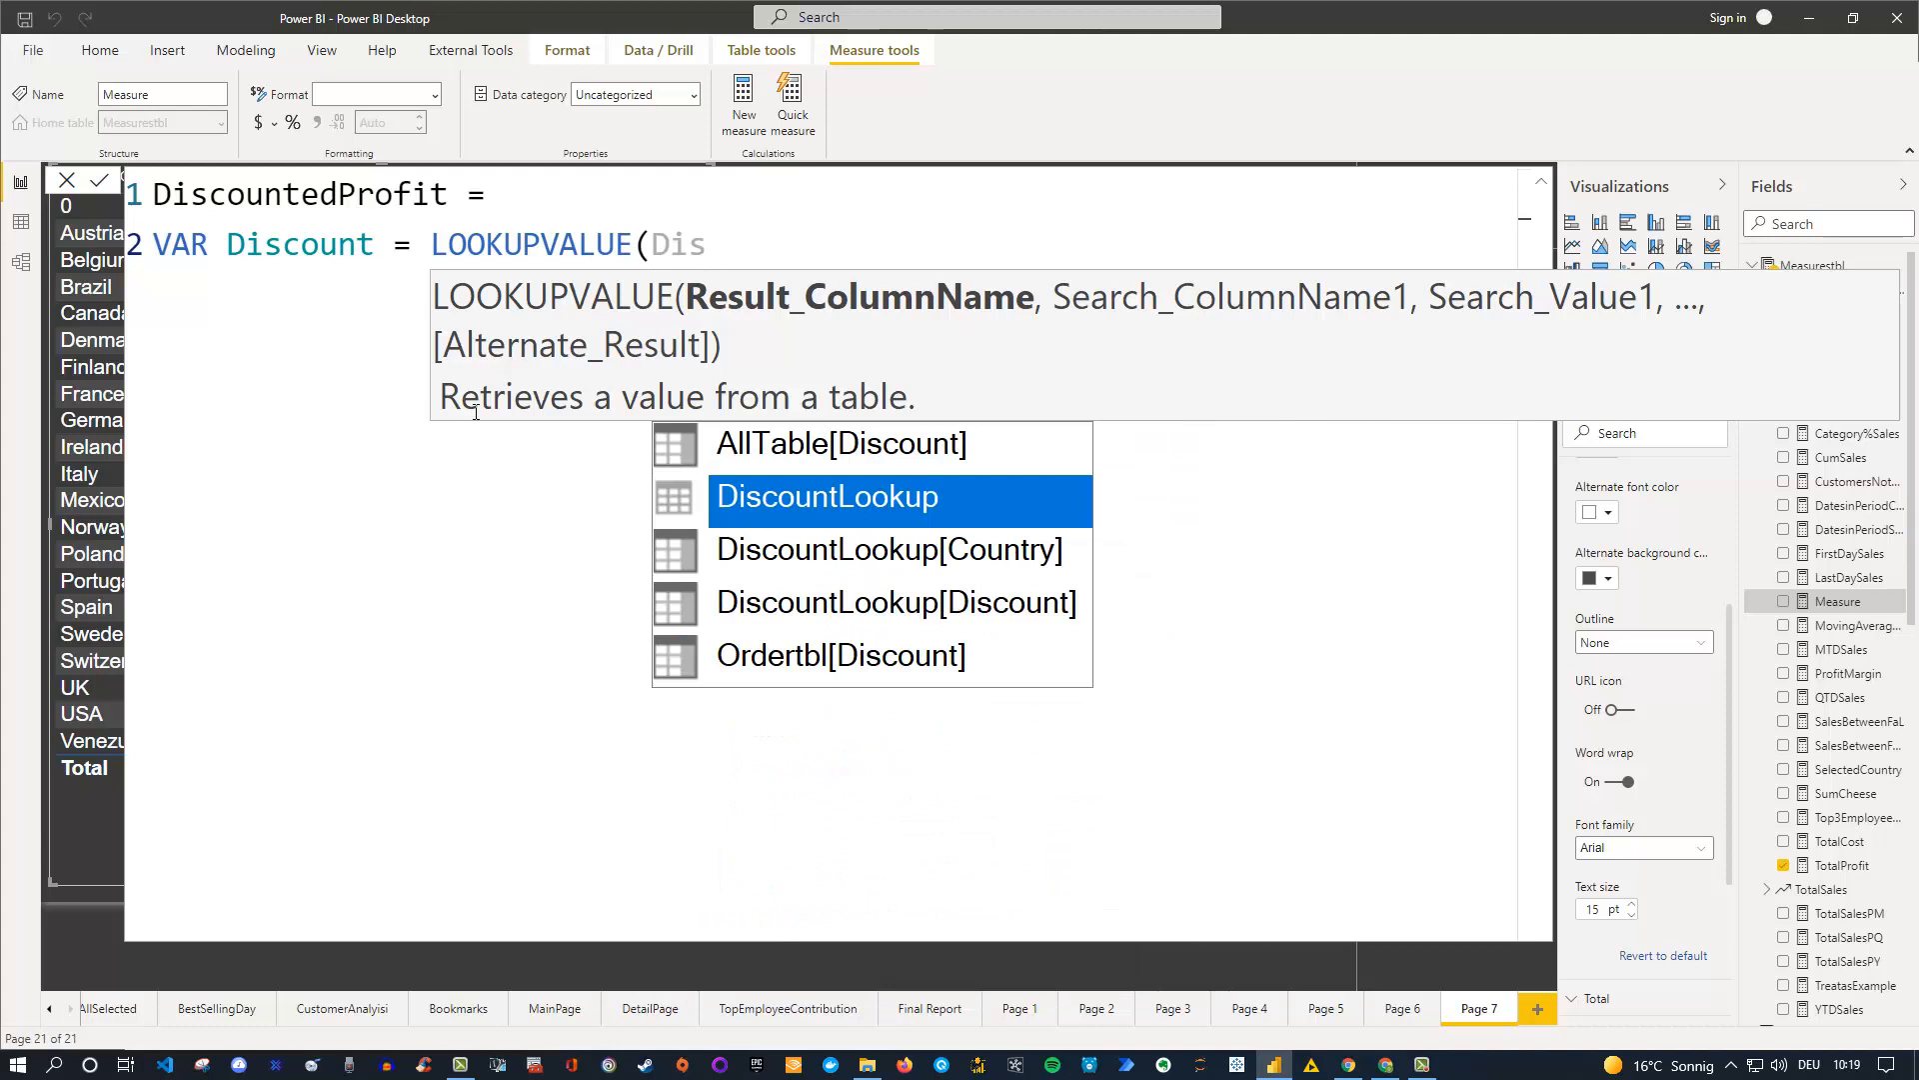
{"action": "key", "text": "Down"}
{"action": "key", "text": "Down"}
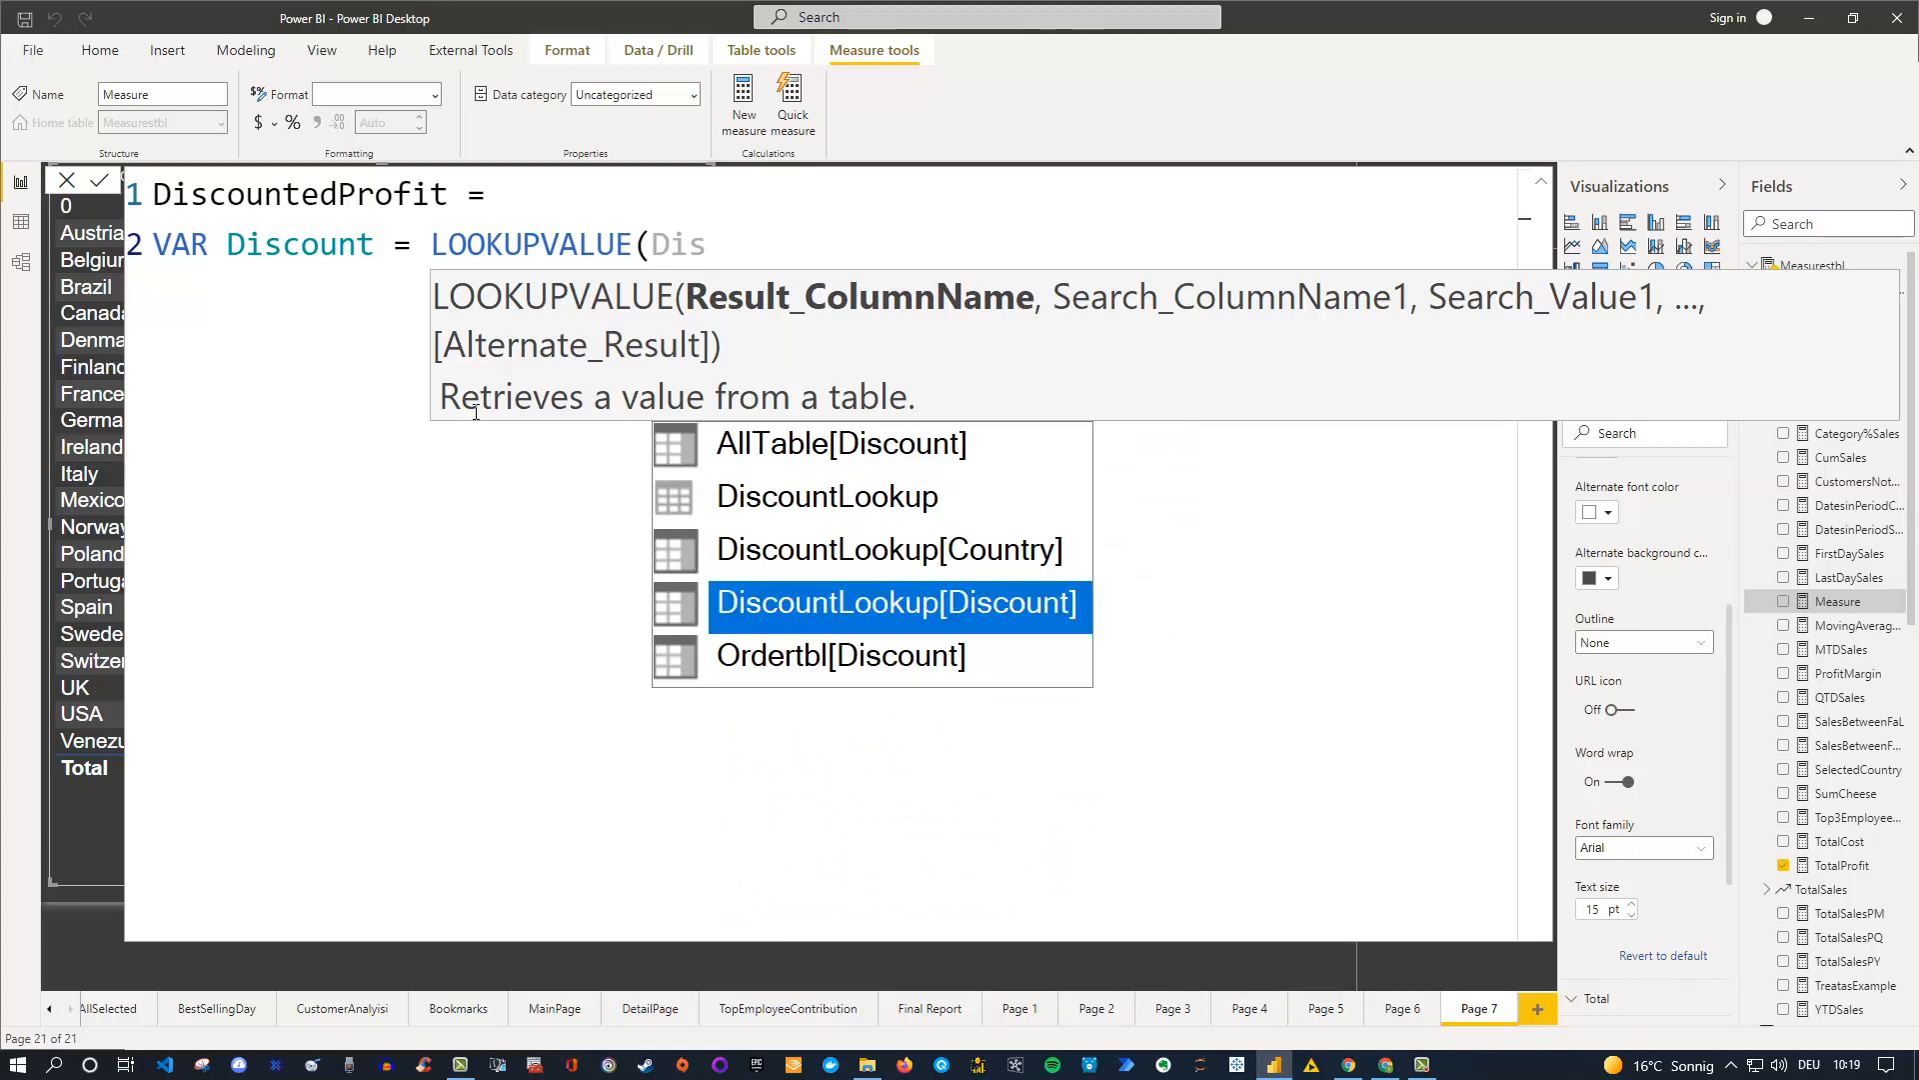
{"action": "key", "text": "Tab"}
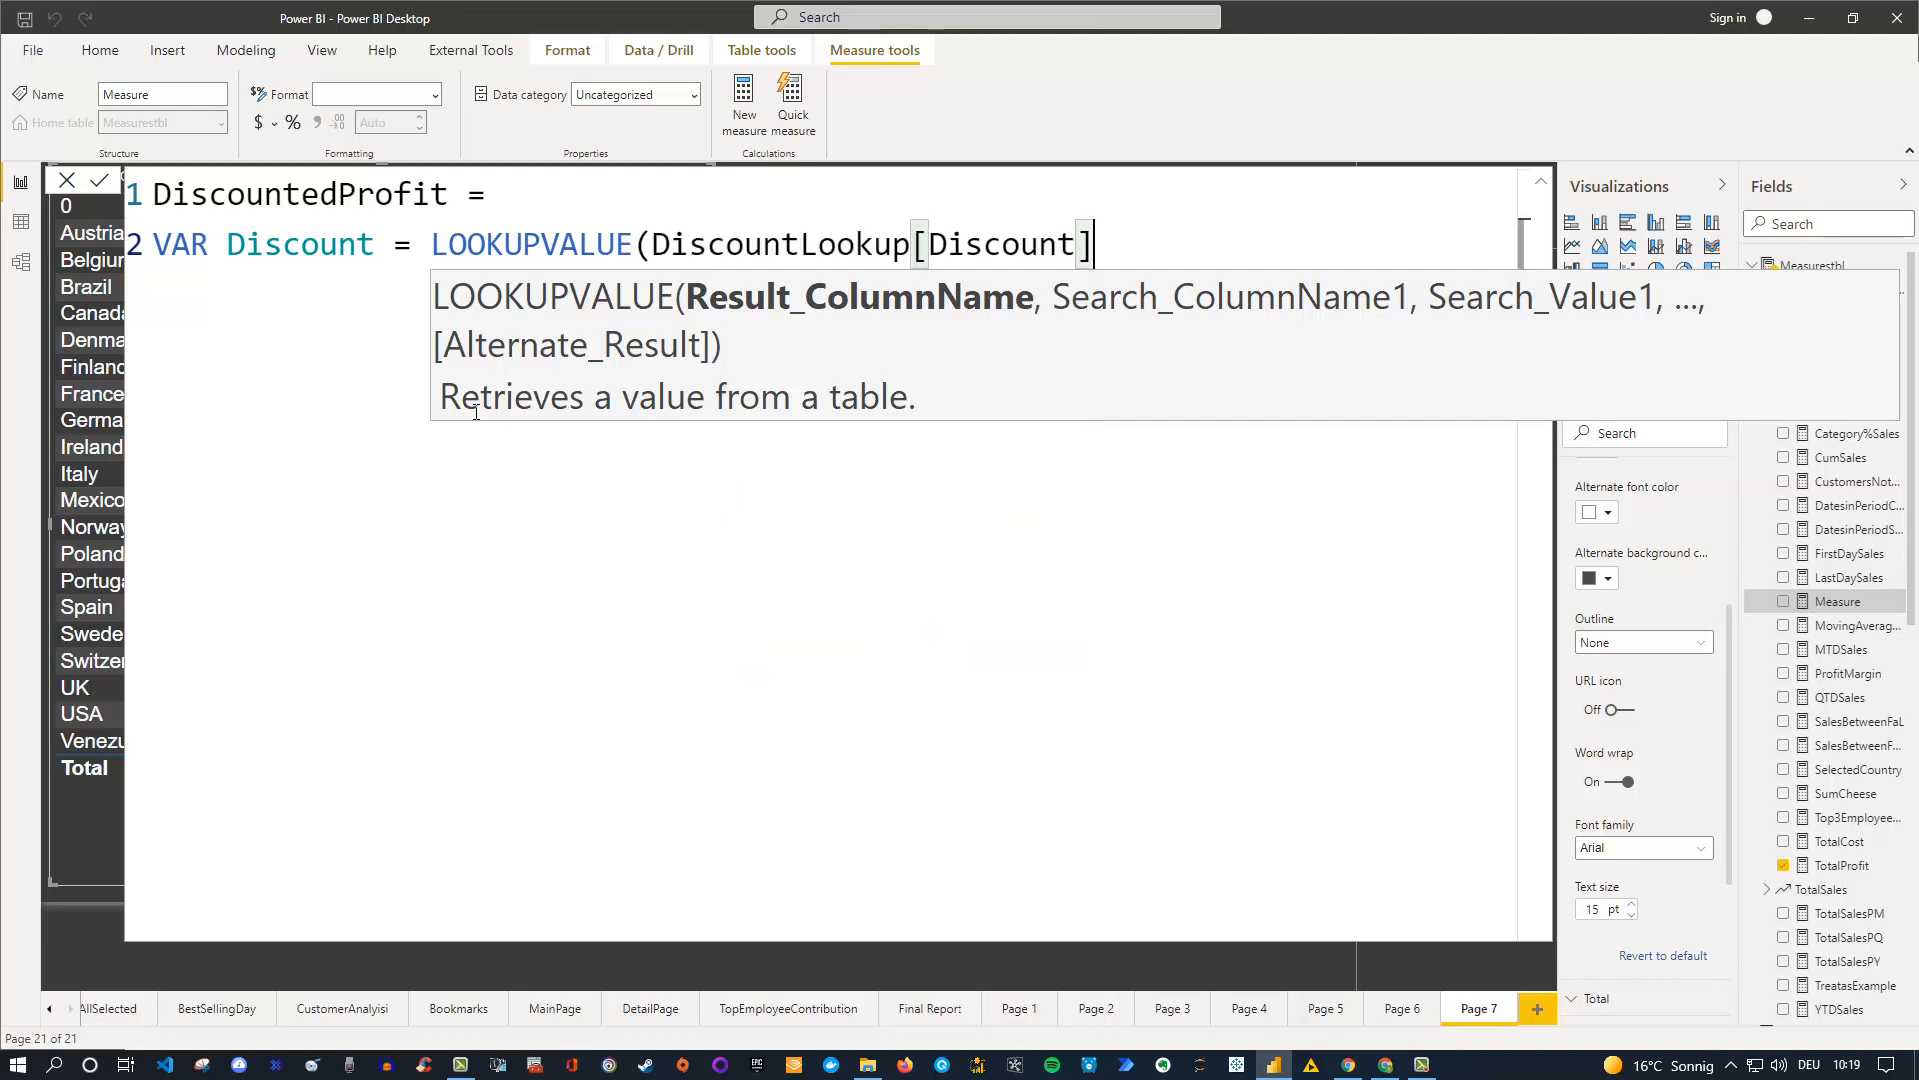
Add DiscountLookup[Country] as the search column of the LOOKUPVALUE function.
{"action": "type", "text": ","}
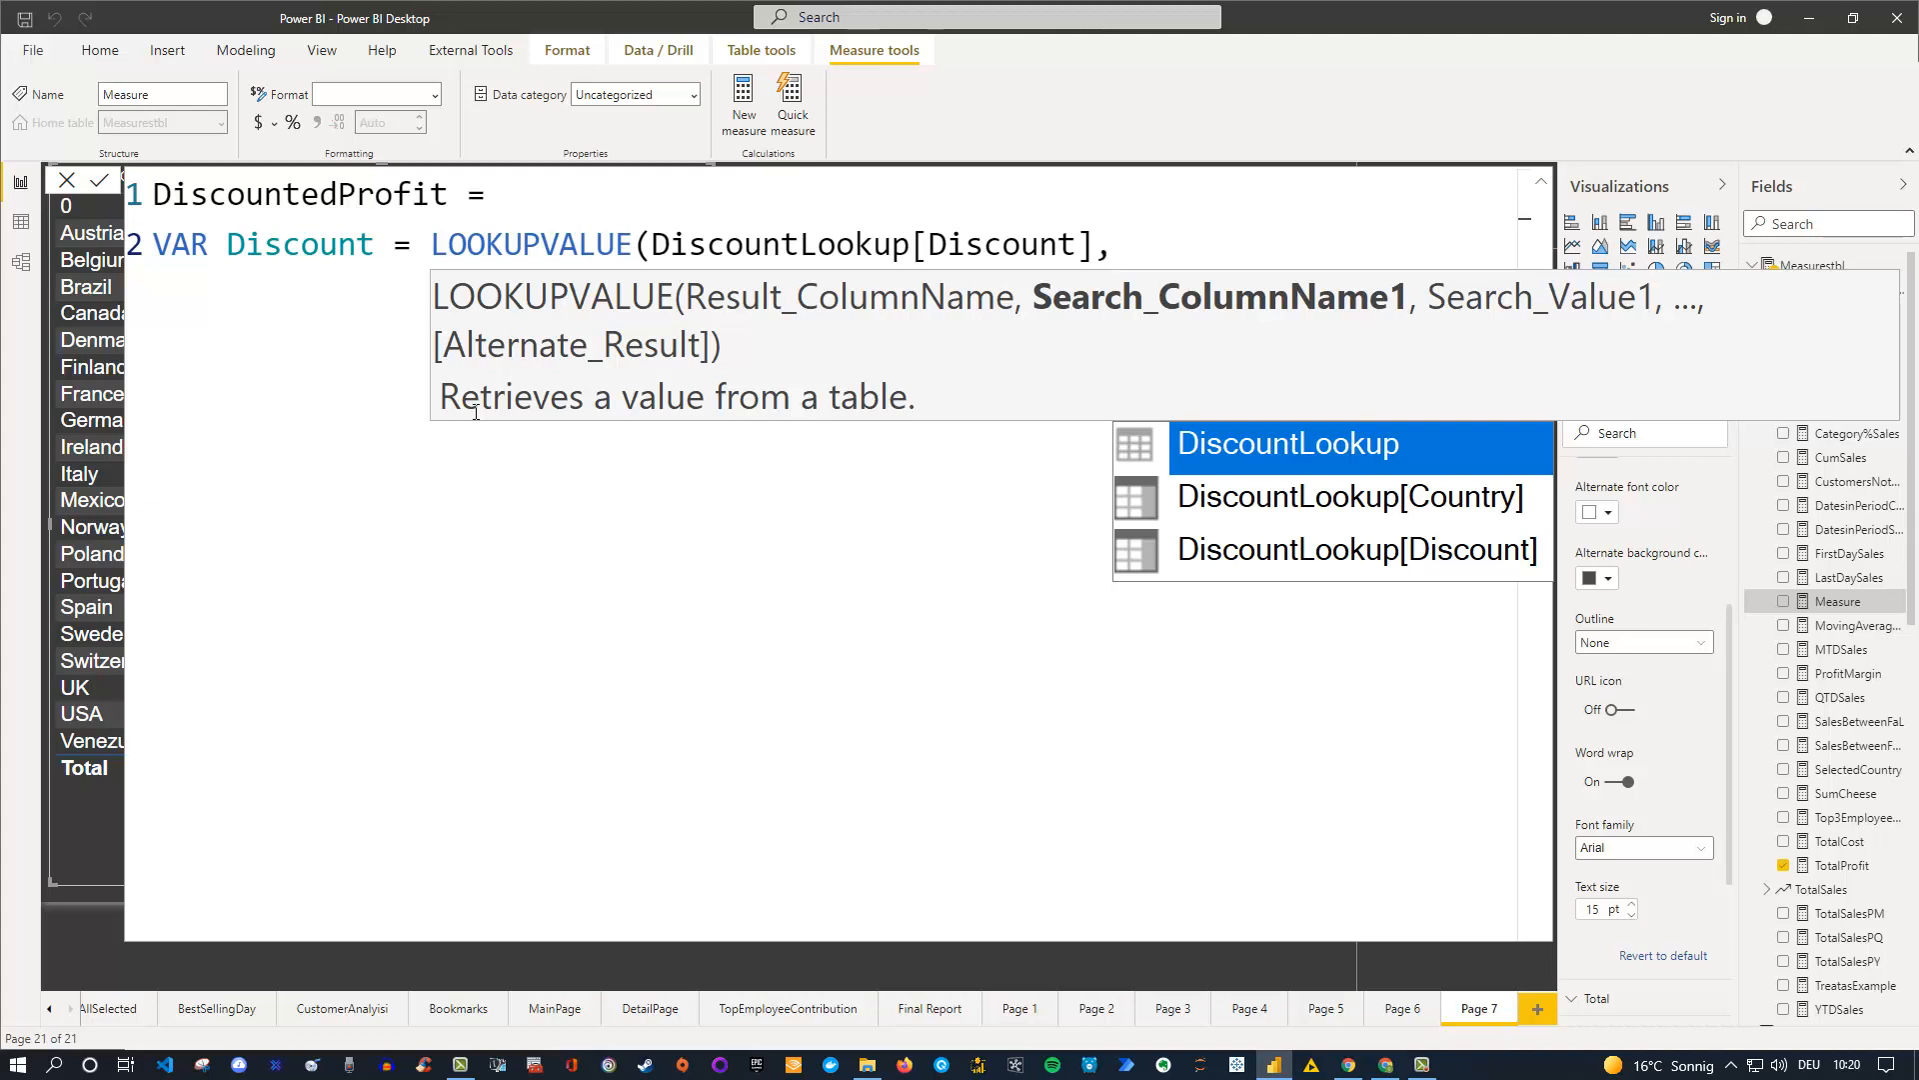
{"action": "key", "text": "Down"}
{"action": "key", "text": "Down"}
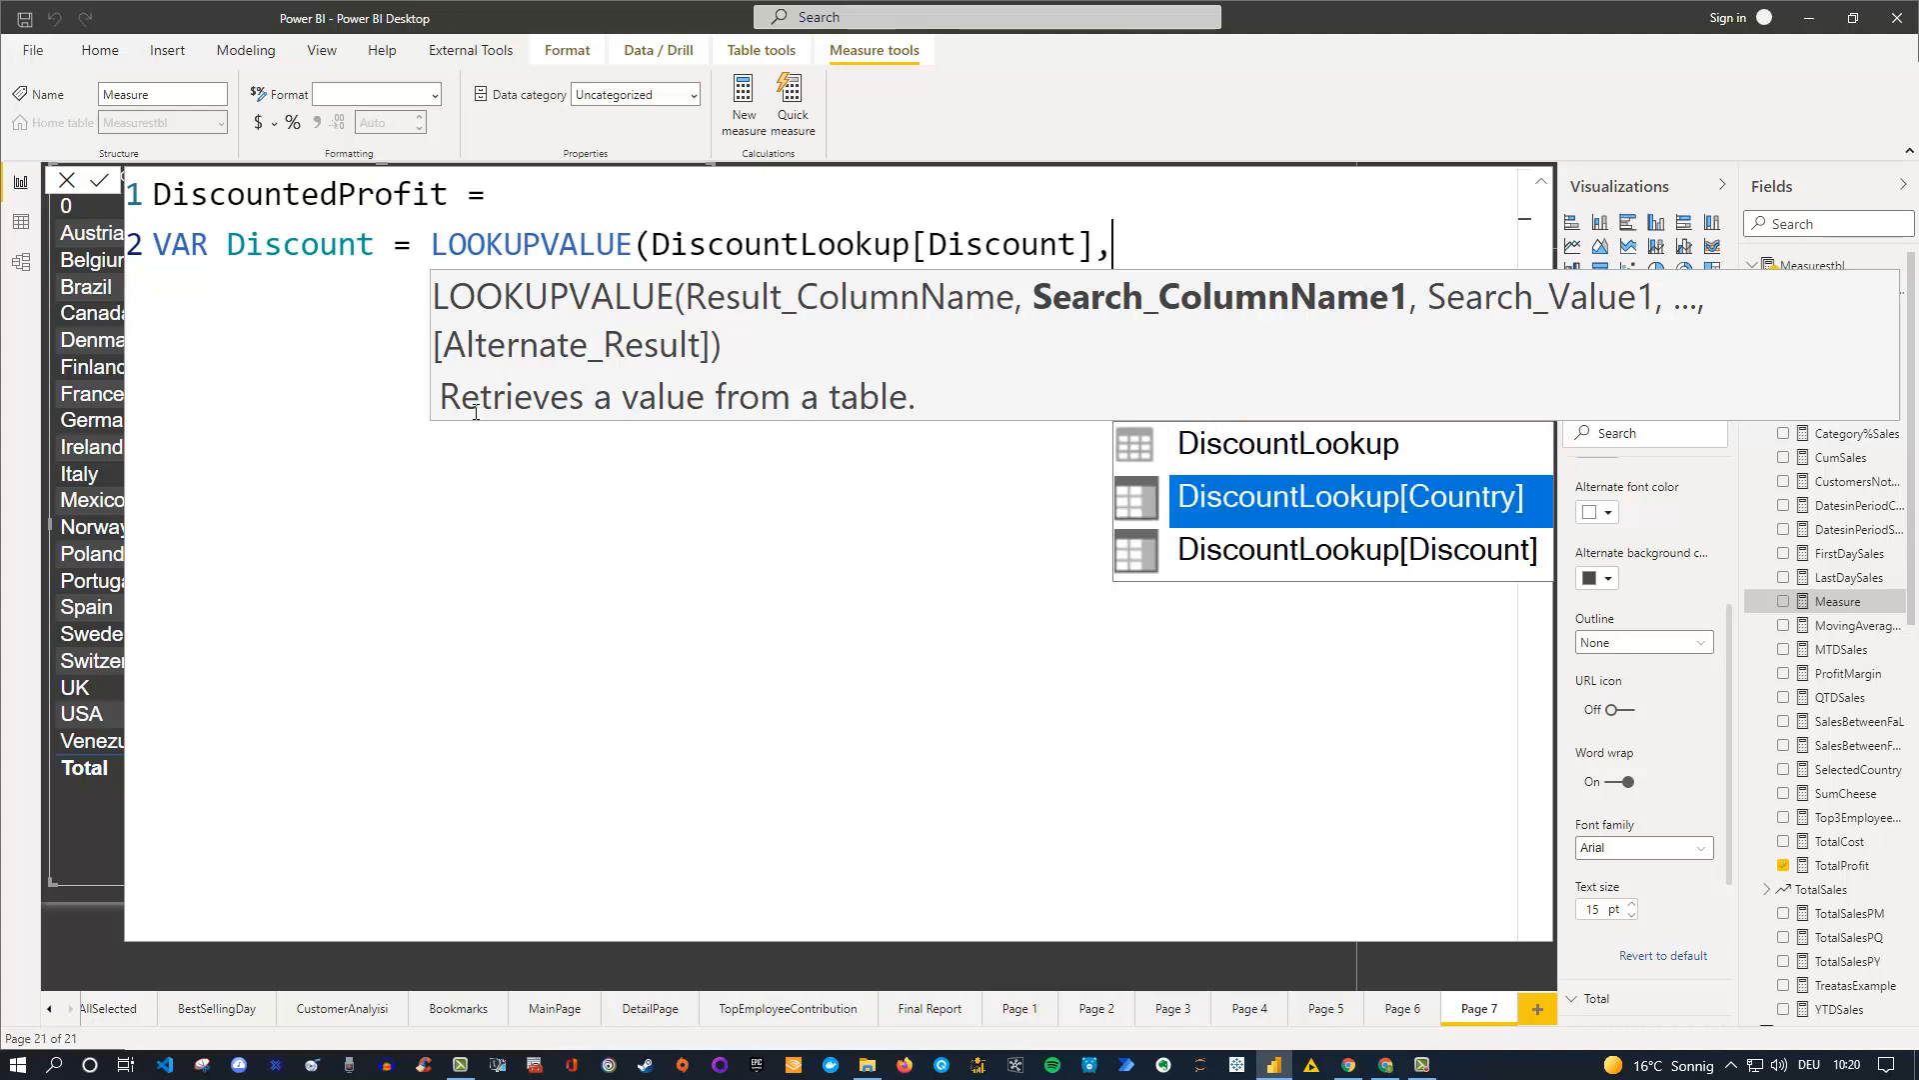
{"action": "key", "text": "Up"}
{"action": "key", "text": "Tab"}
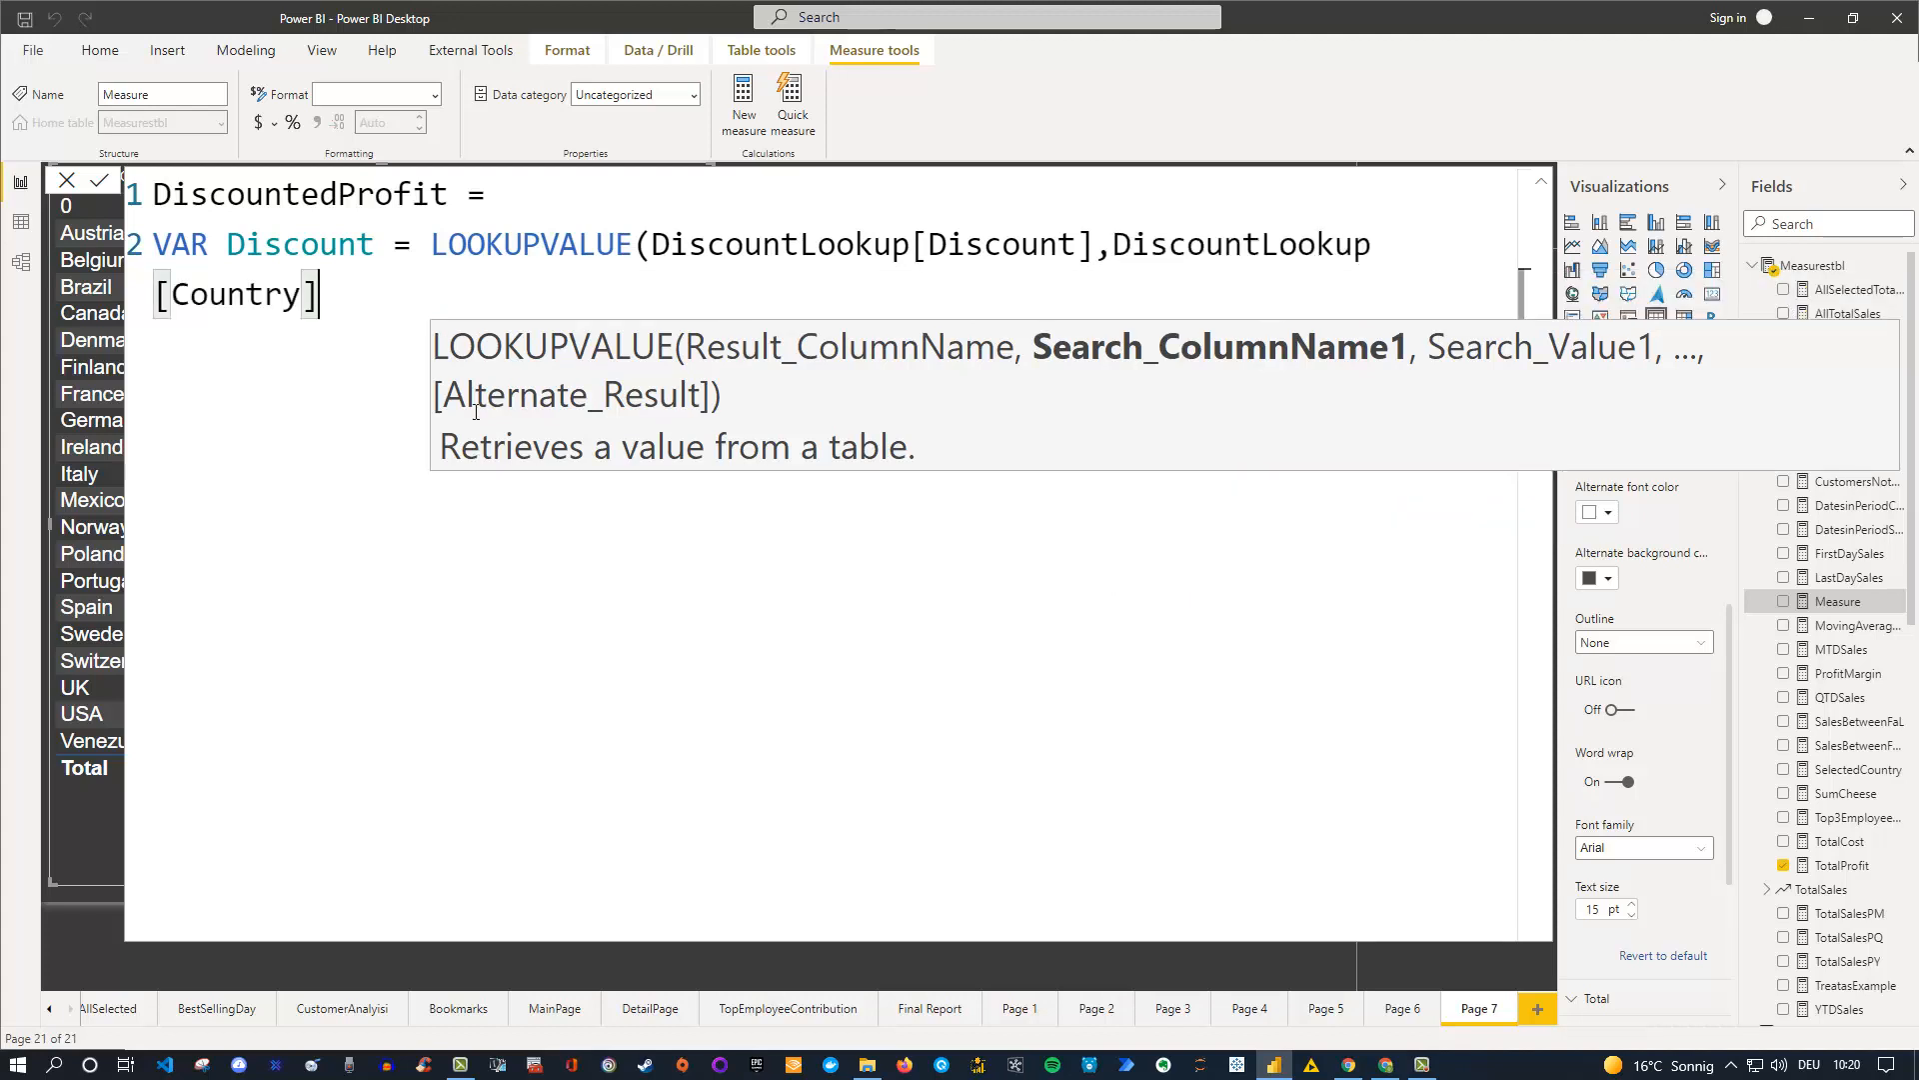
{"action": "type", "text": ","}
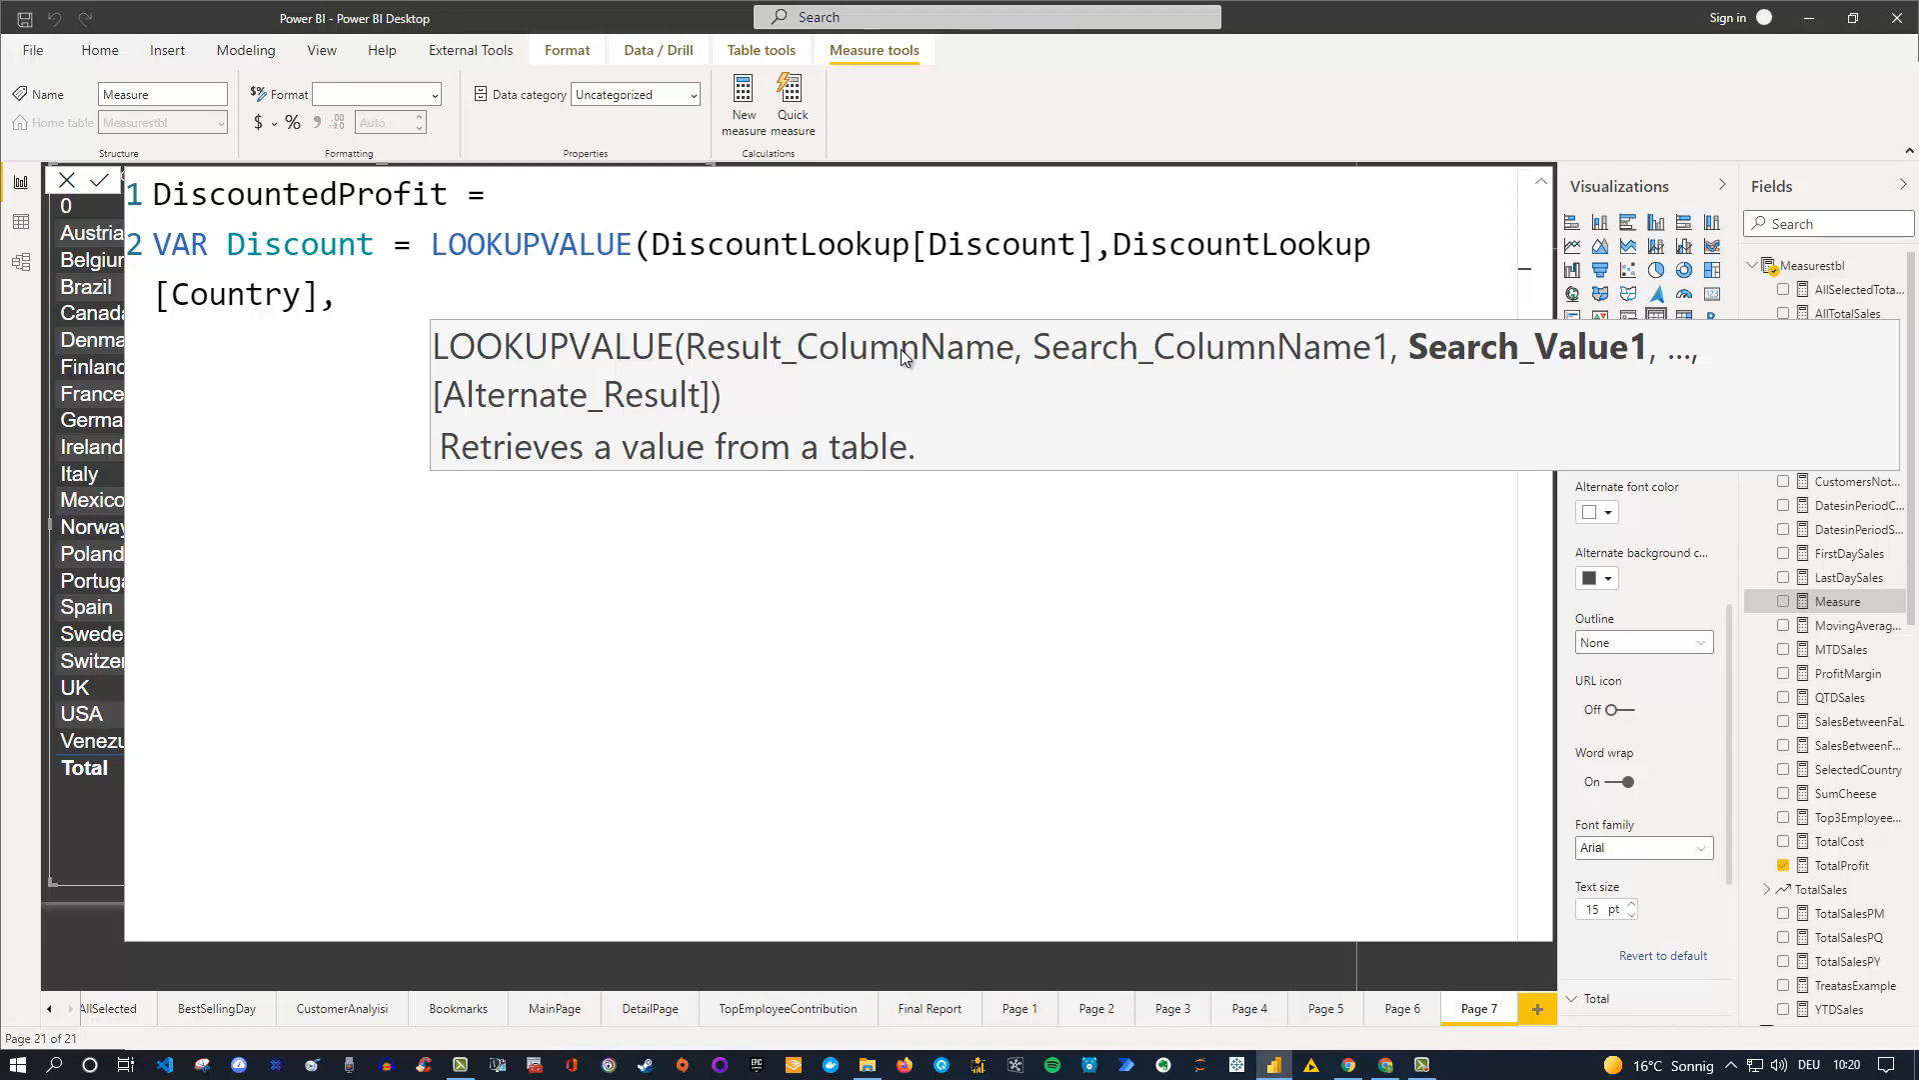
{"action": "type", "text": "country"}
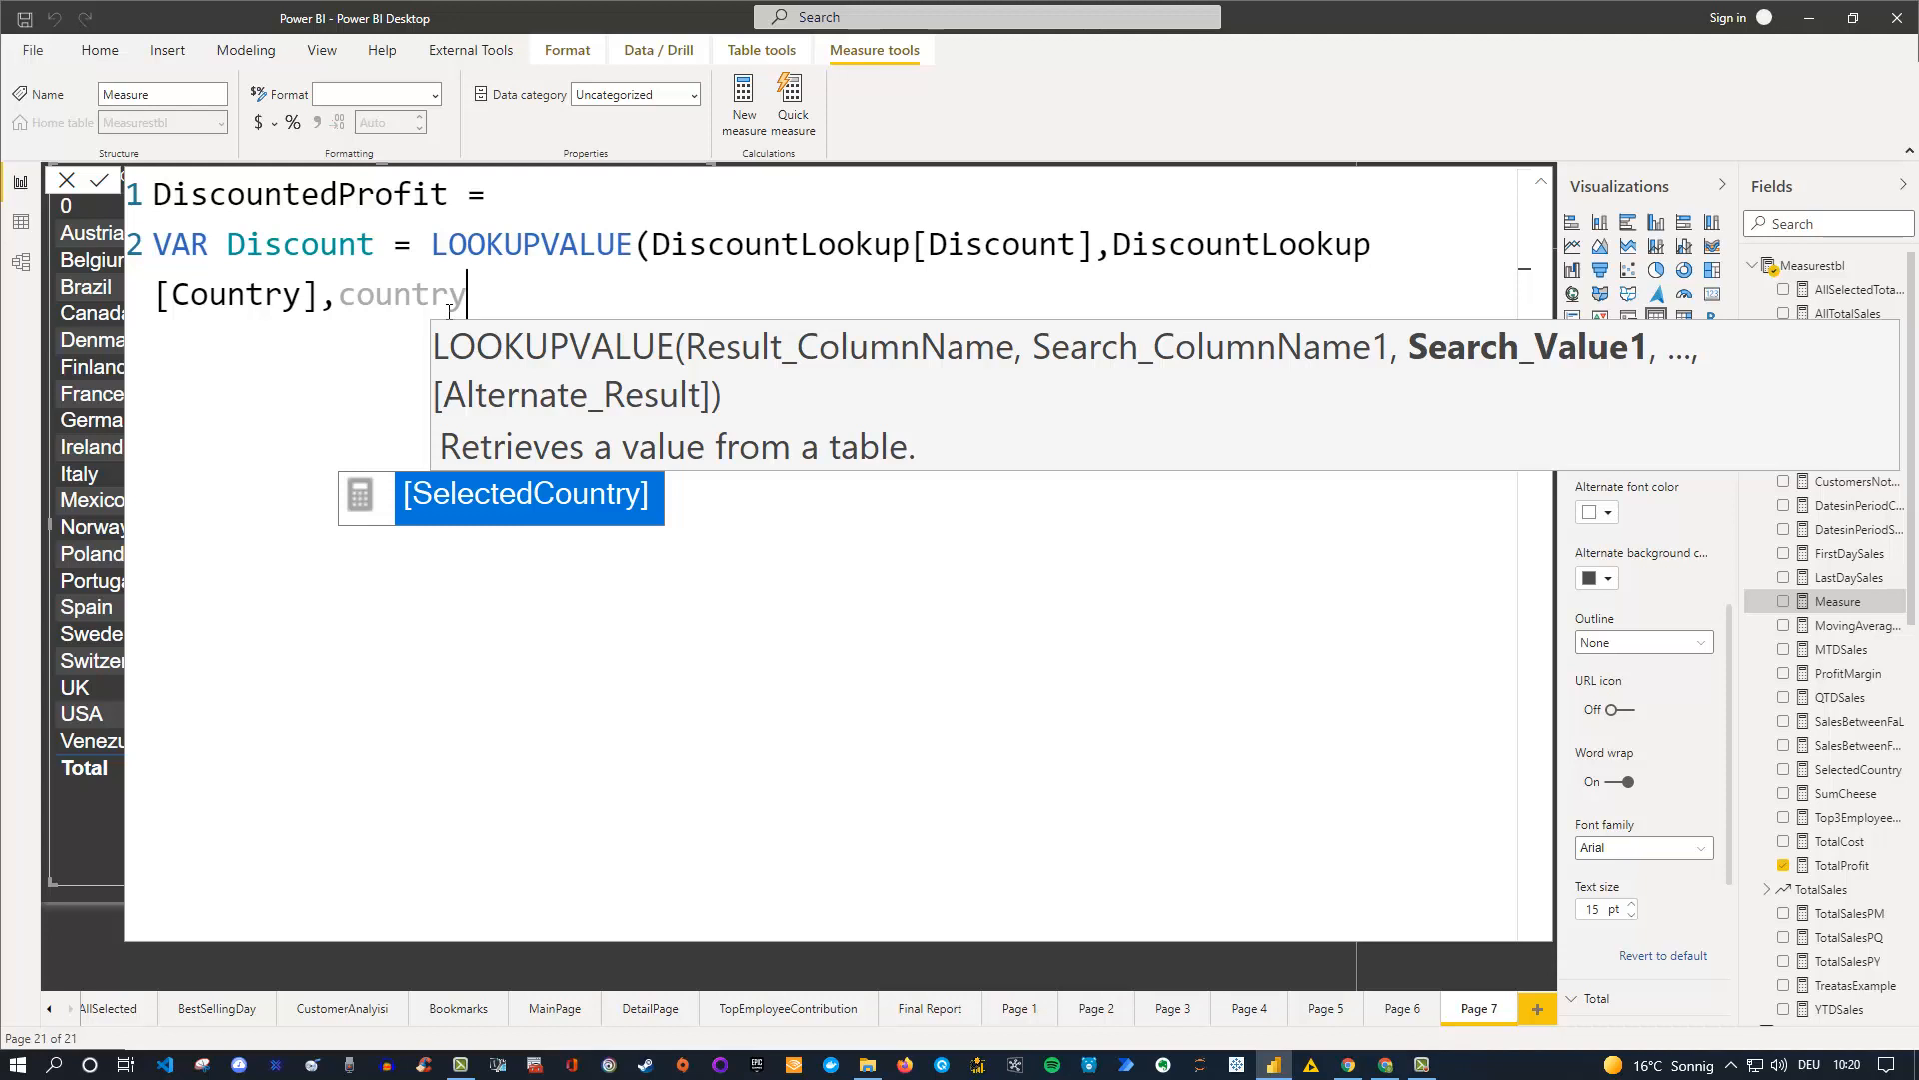
{"action": "key", "text": "BackSpace"}
{"action": "key", "text": "BackSpace"}
{"action": "key", "text": "BackSpace"}
{"action": "key", "text": "BackSpace"}
{"action": "key", "text": "BackSpace"}
{"action": "key", "text": "BackSpace"}
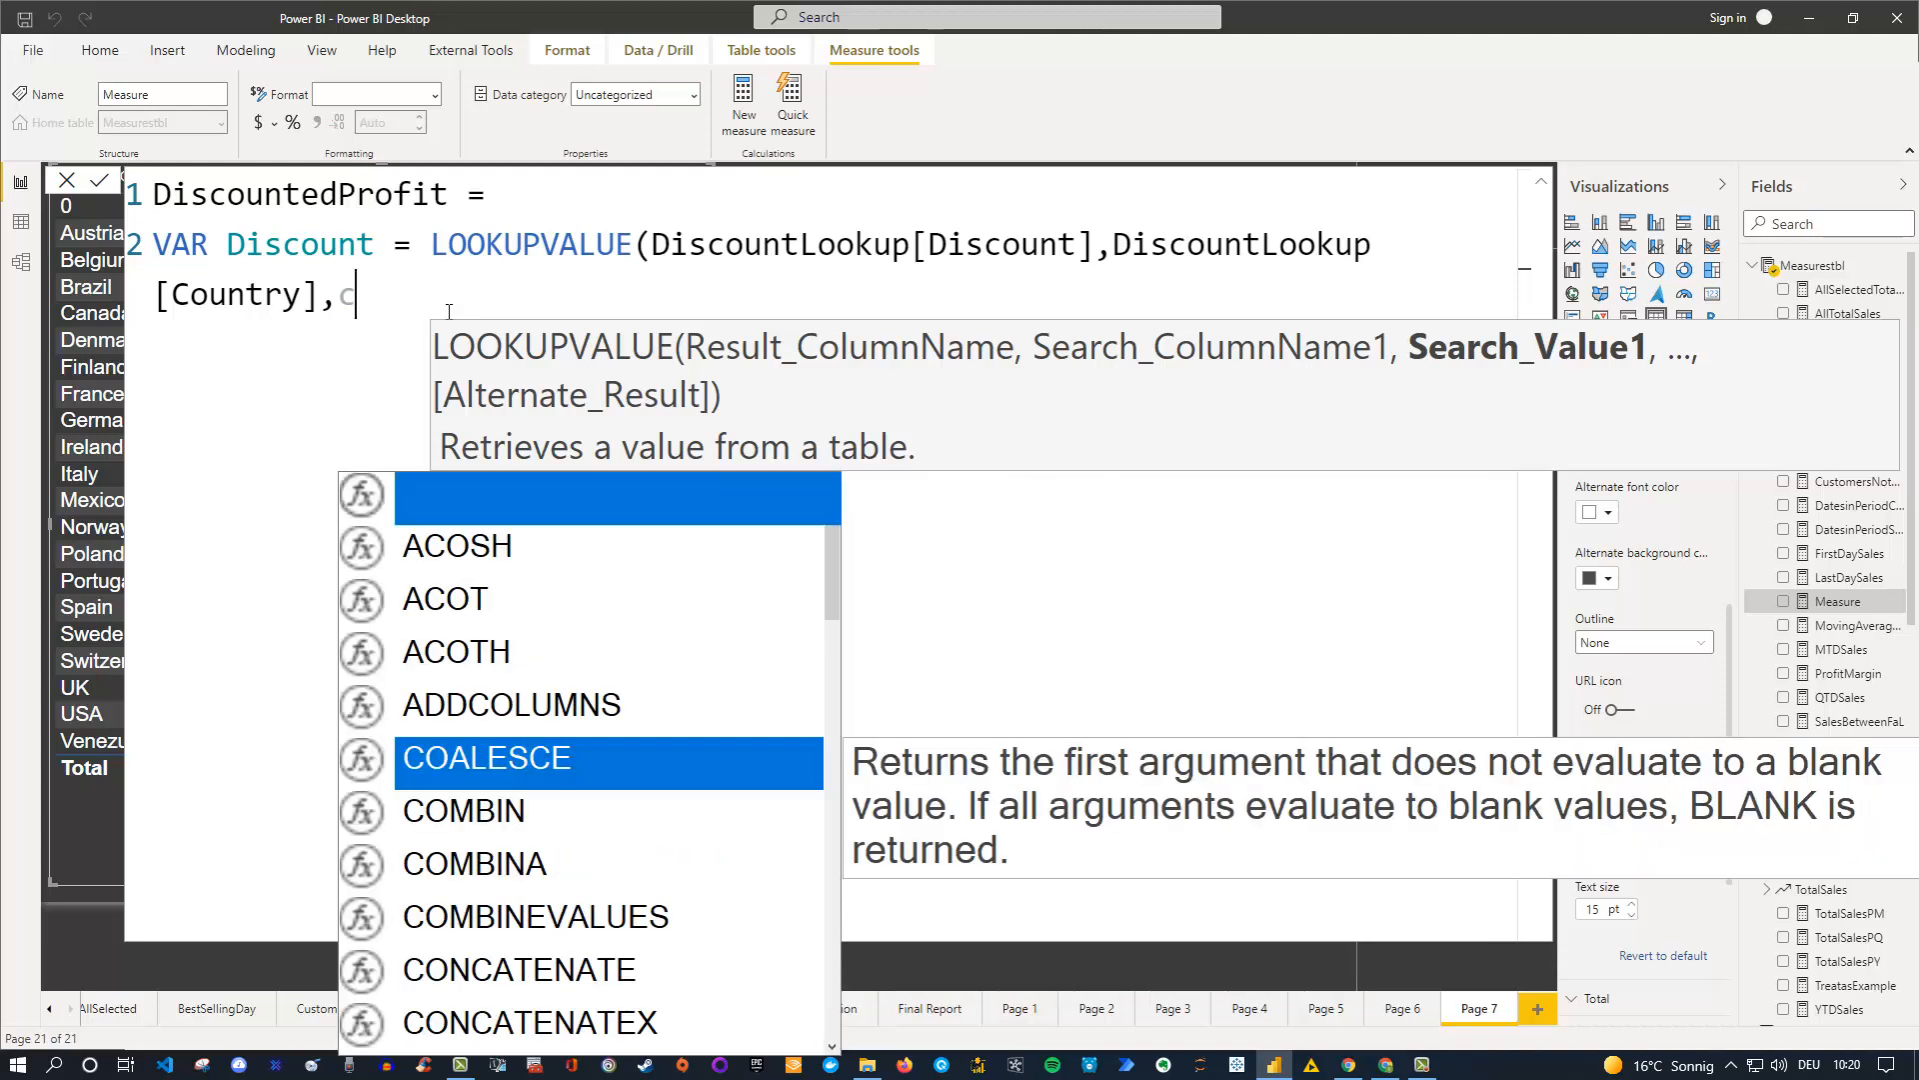
{"action": "key", "text": "BackSpace"}
Supply SELECTEDVALUE(Ordertbl[CustomerCountry]) as the search value of the LOOKUPVALUE function.
{"action": "type", "text": "SELE"}
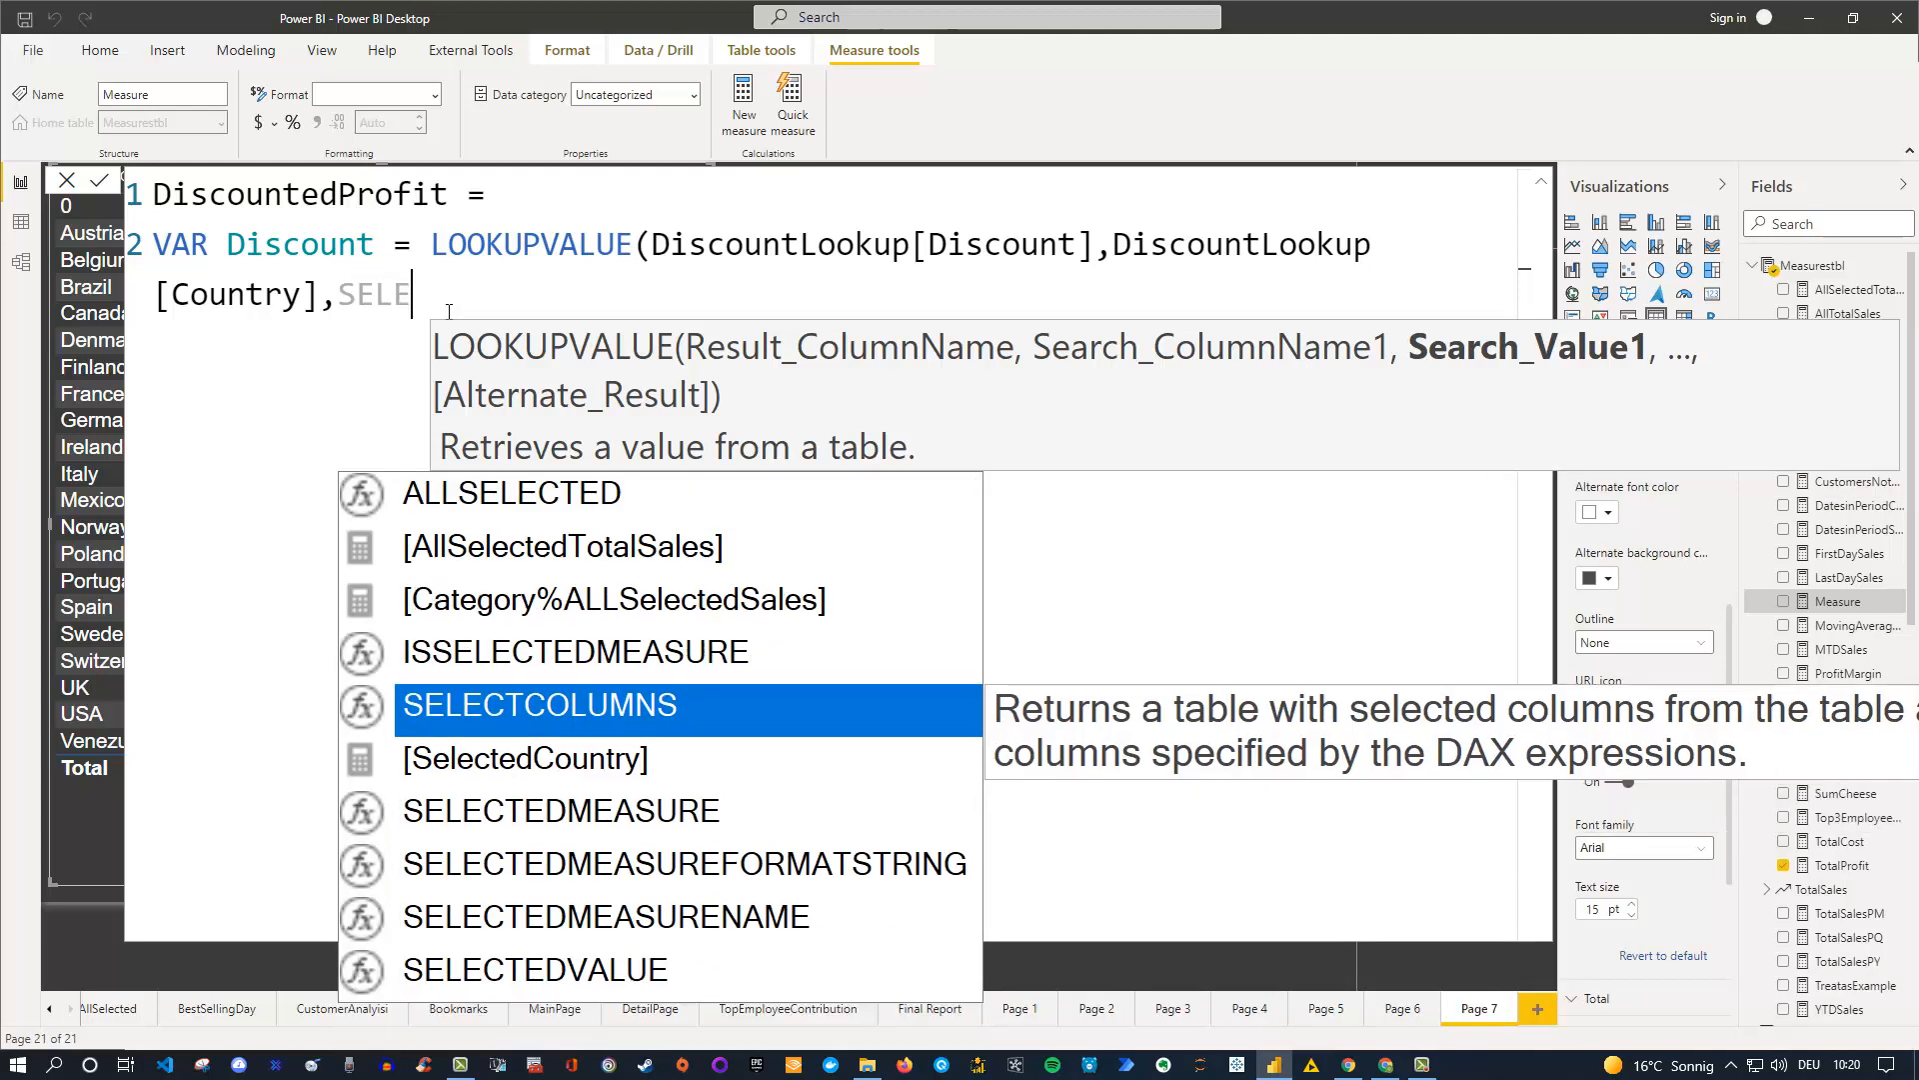
{"action": "type", "text": "CTEDV"}
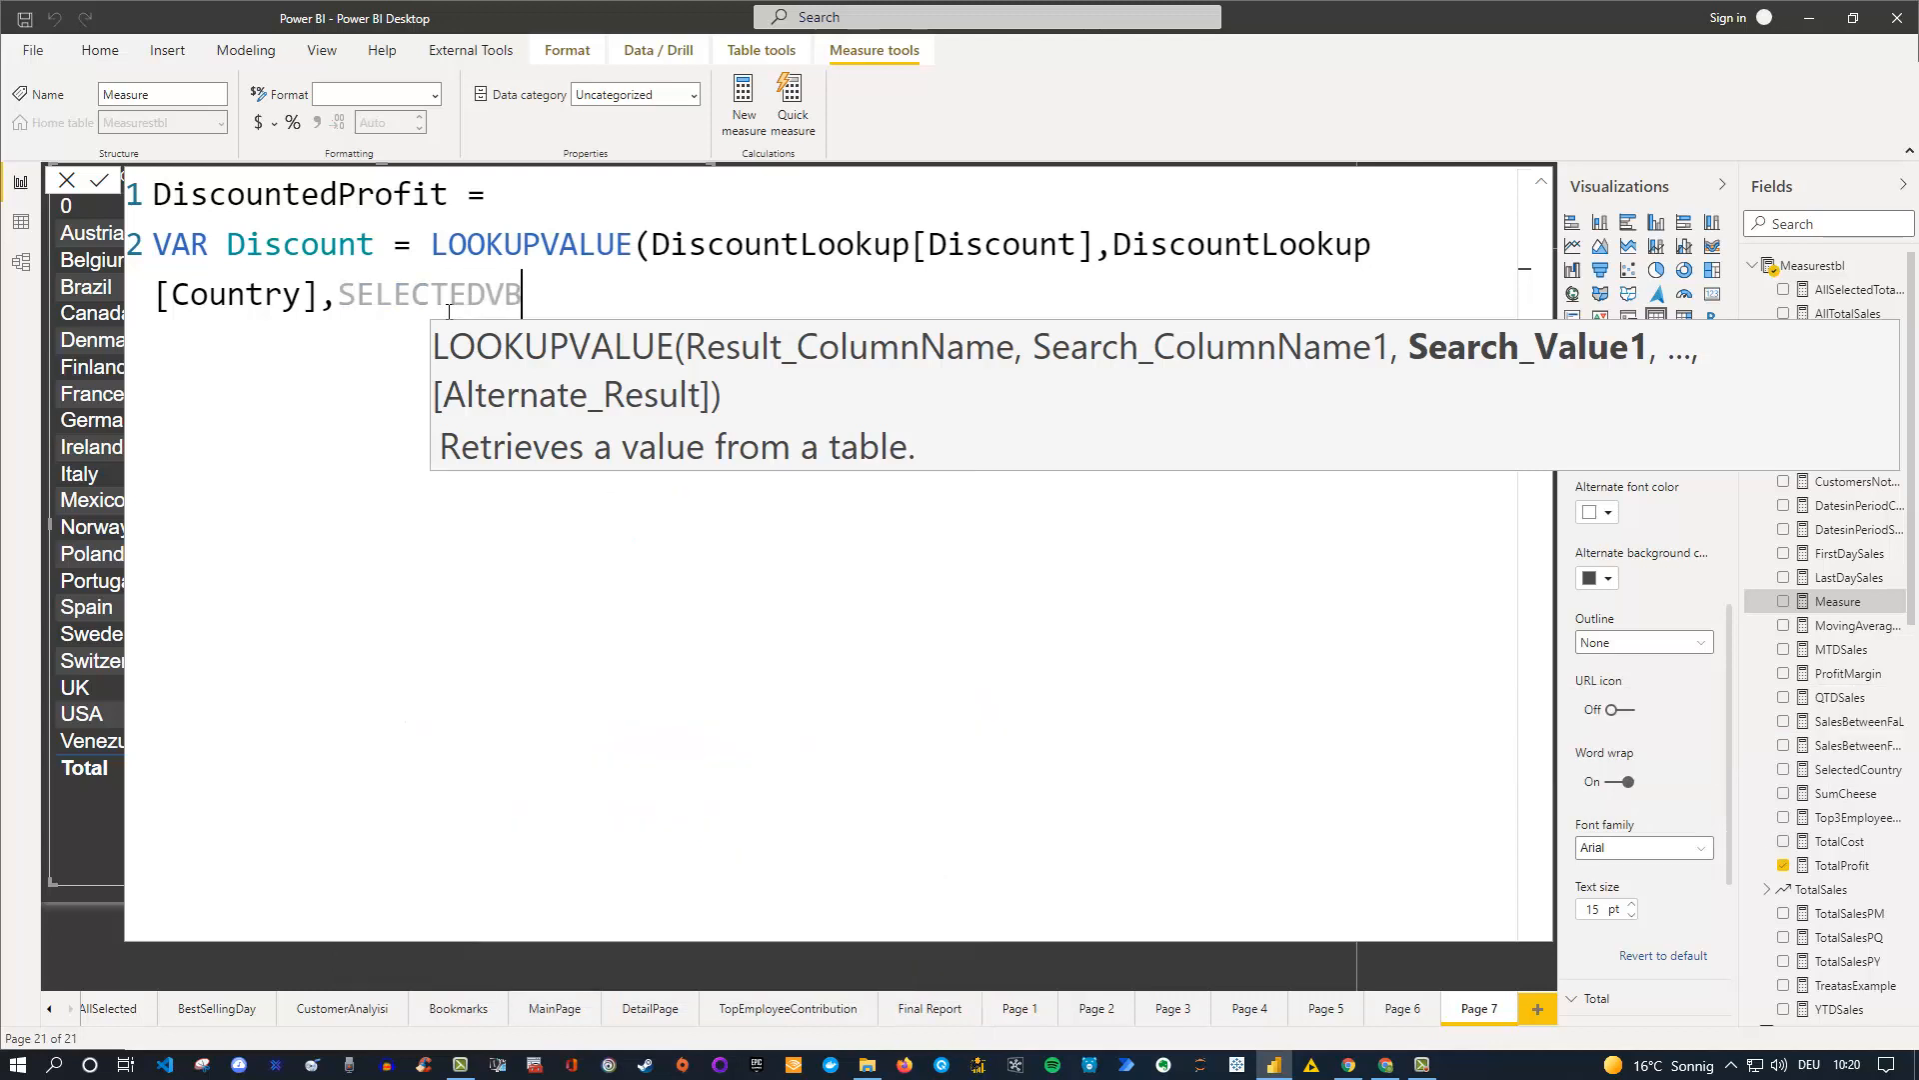
{"action": "key", "text": "Tab"}
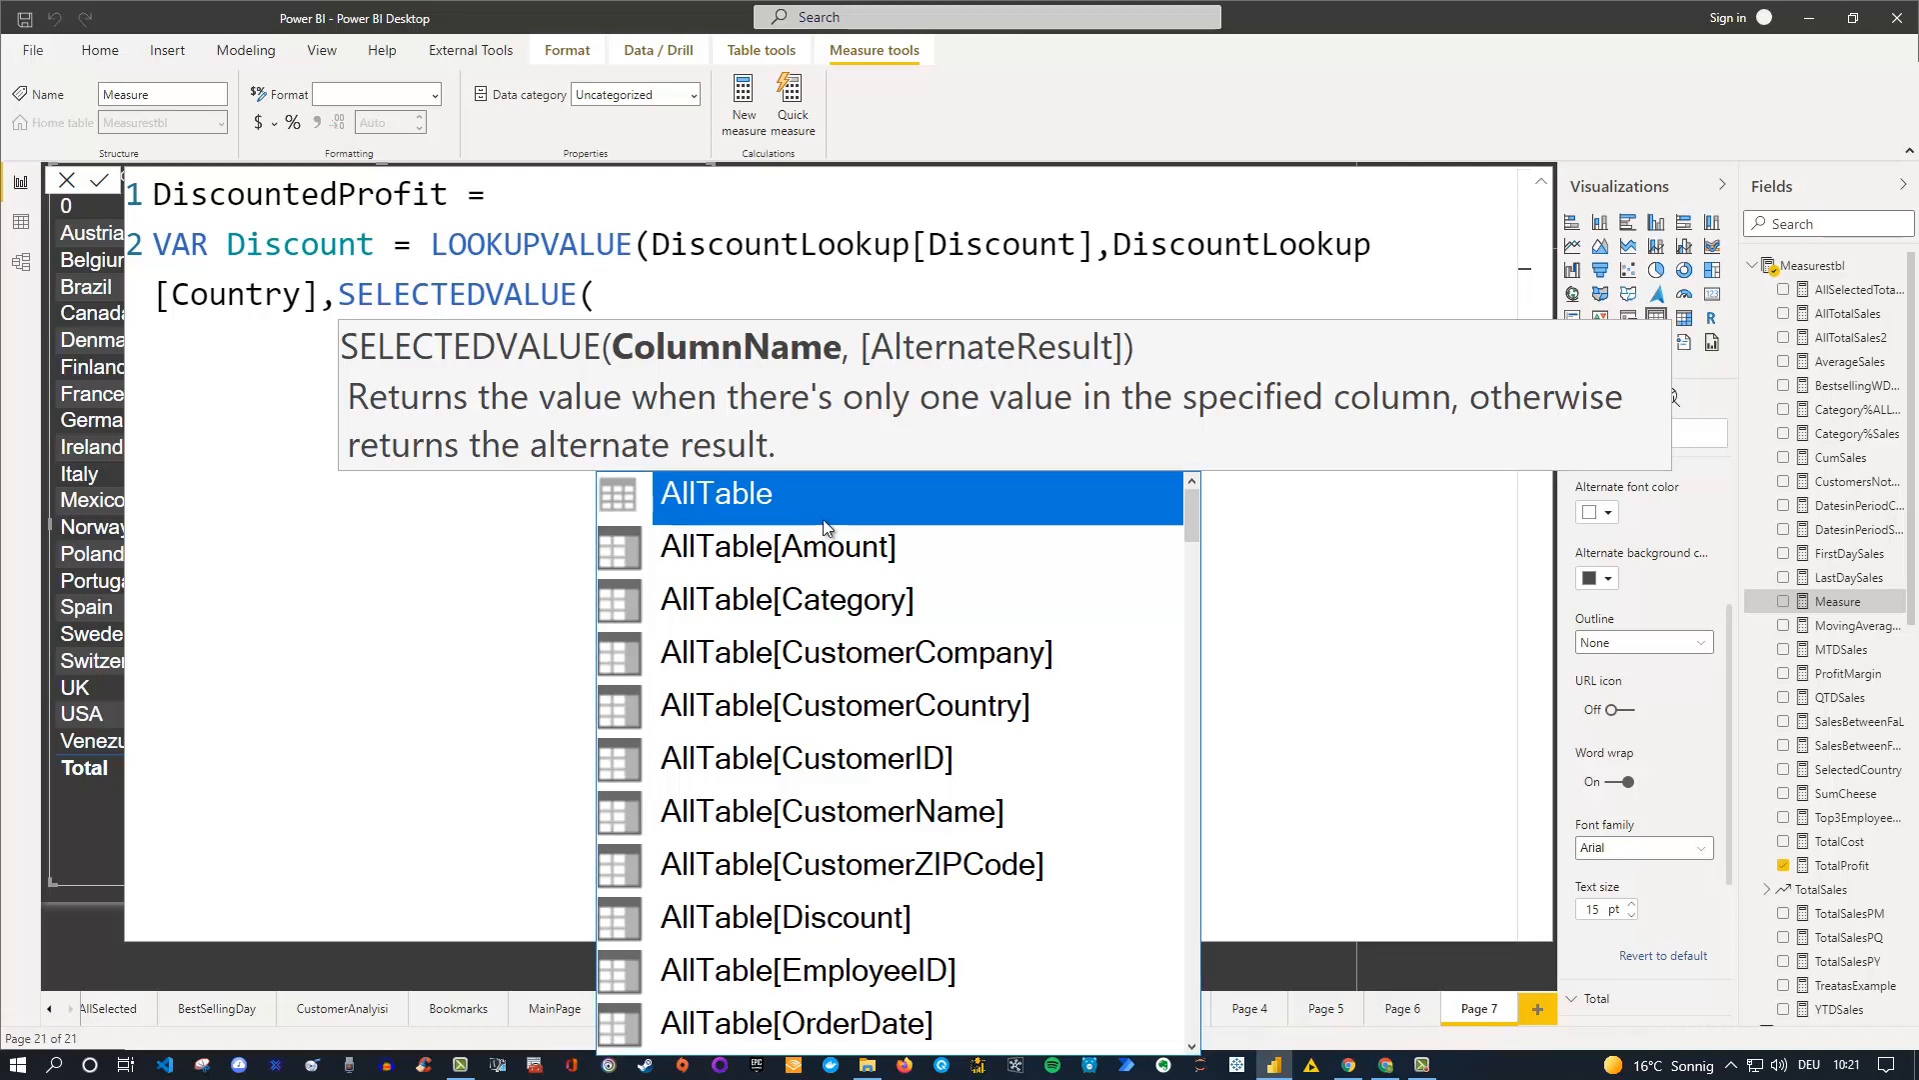
{"action": "type", "text": "ord"}
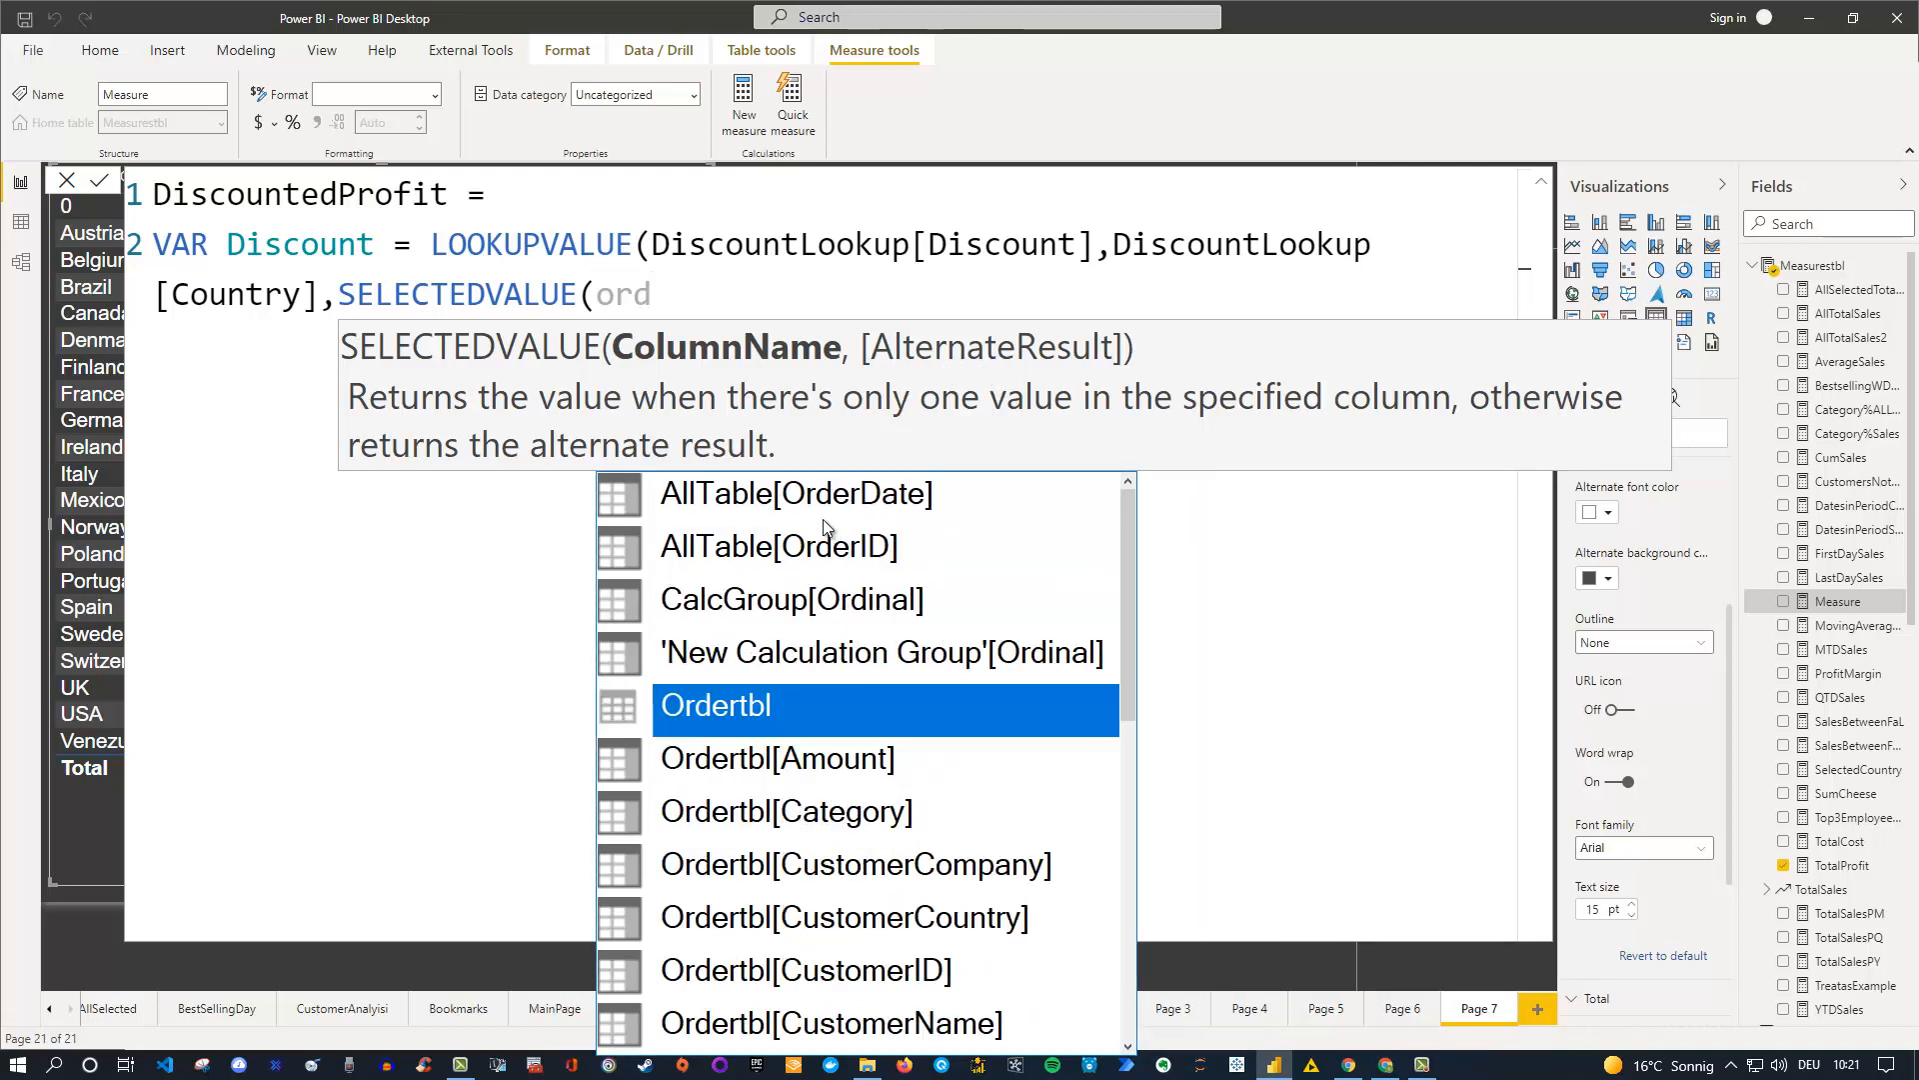
{"action": "key", "text": "Down"}
{"action": "key", "text": "Down"}
{"action": "key", "text": "Down"}
{"action": "key", "text": "Down"}
{"action": "key", "text": "Tab"}
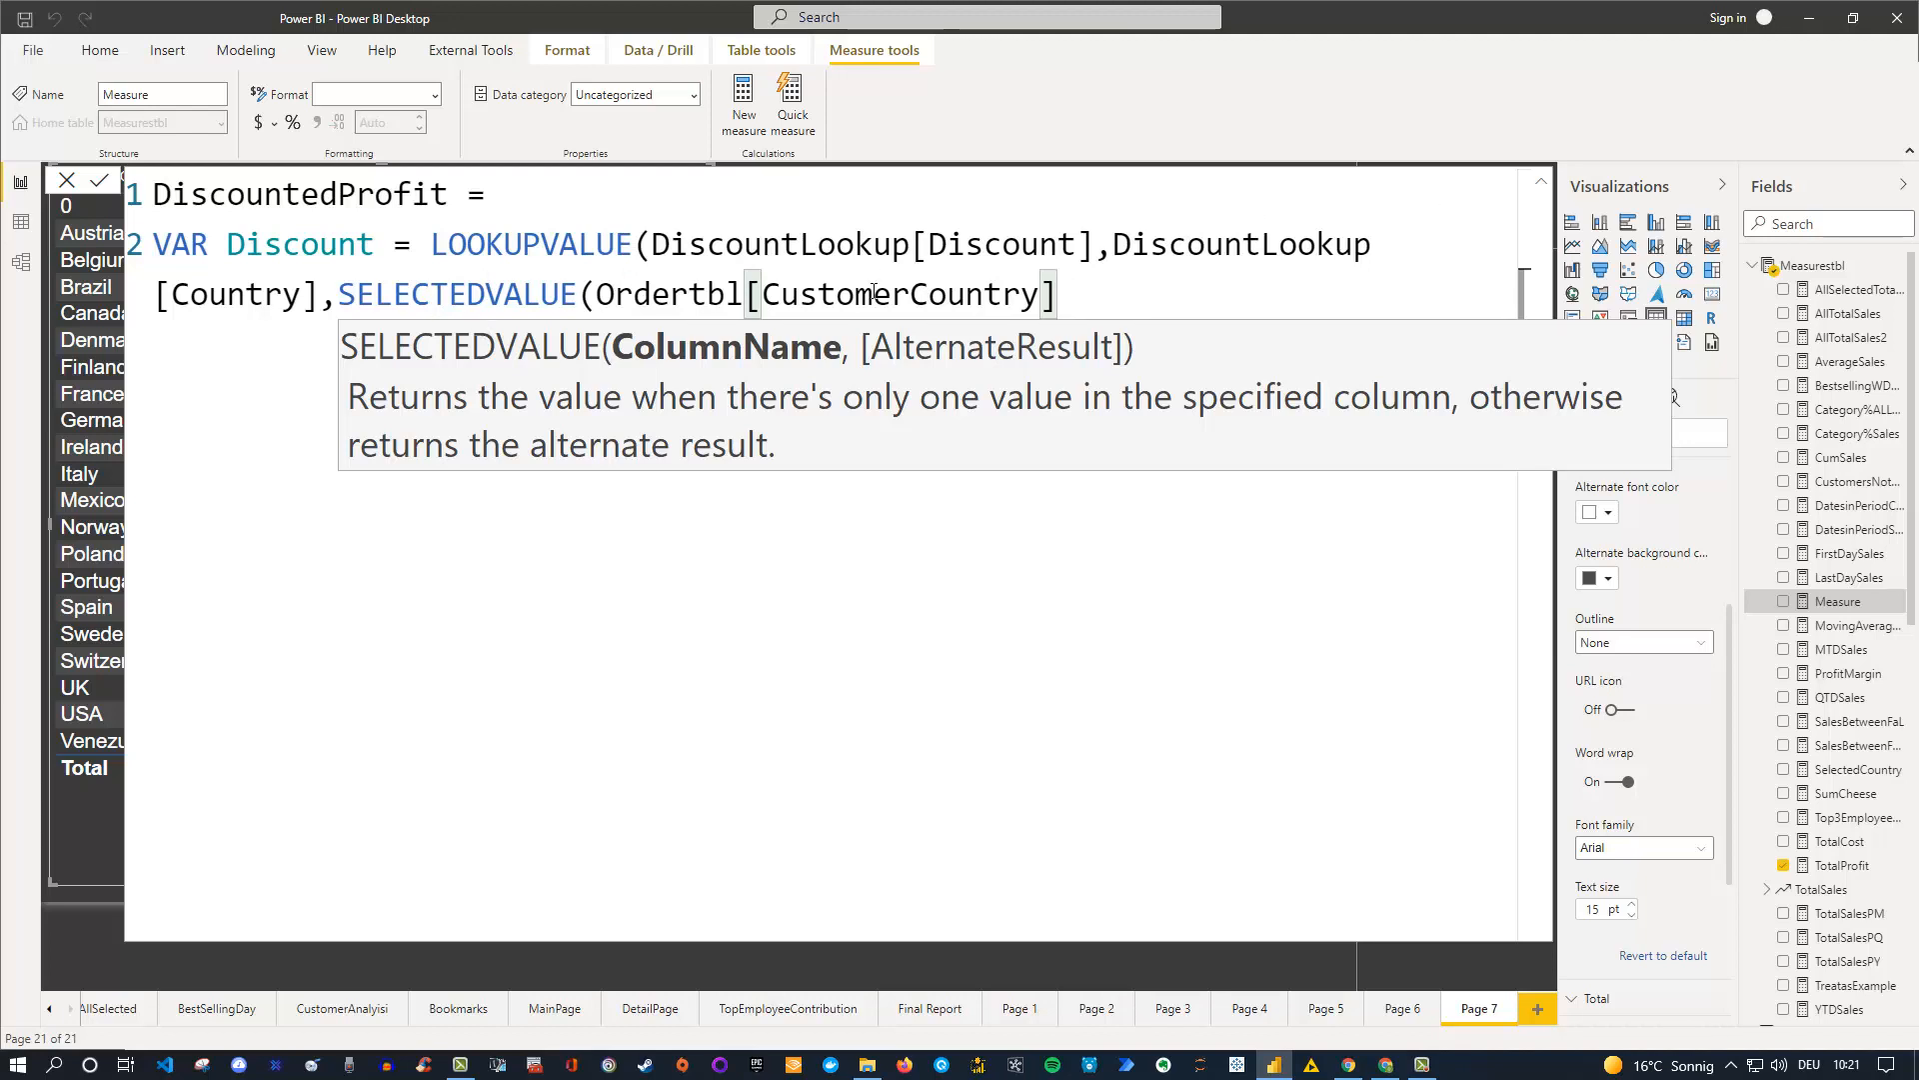
{"action": "type", "text": ")"}
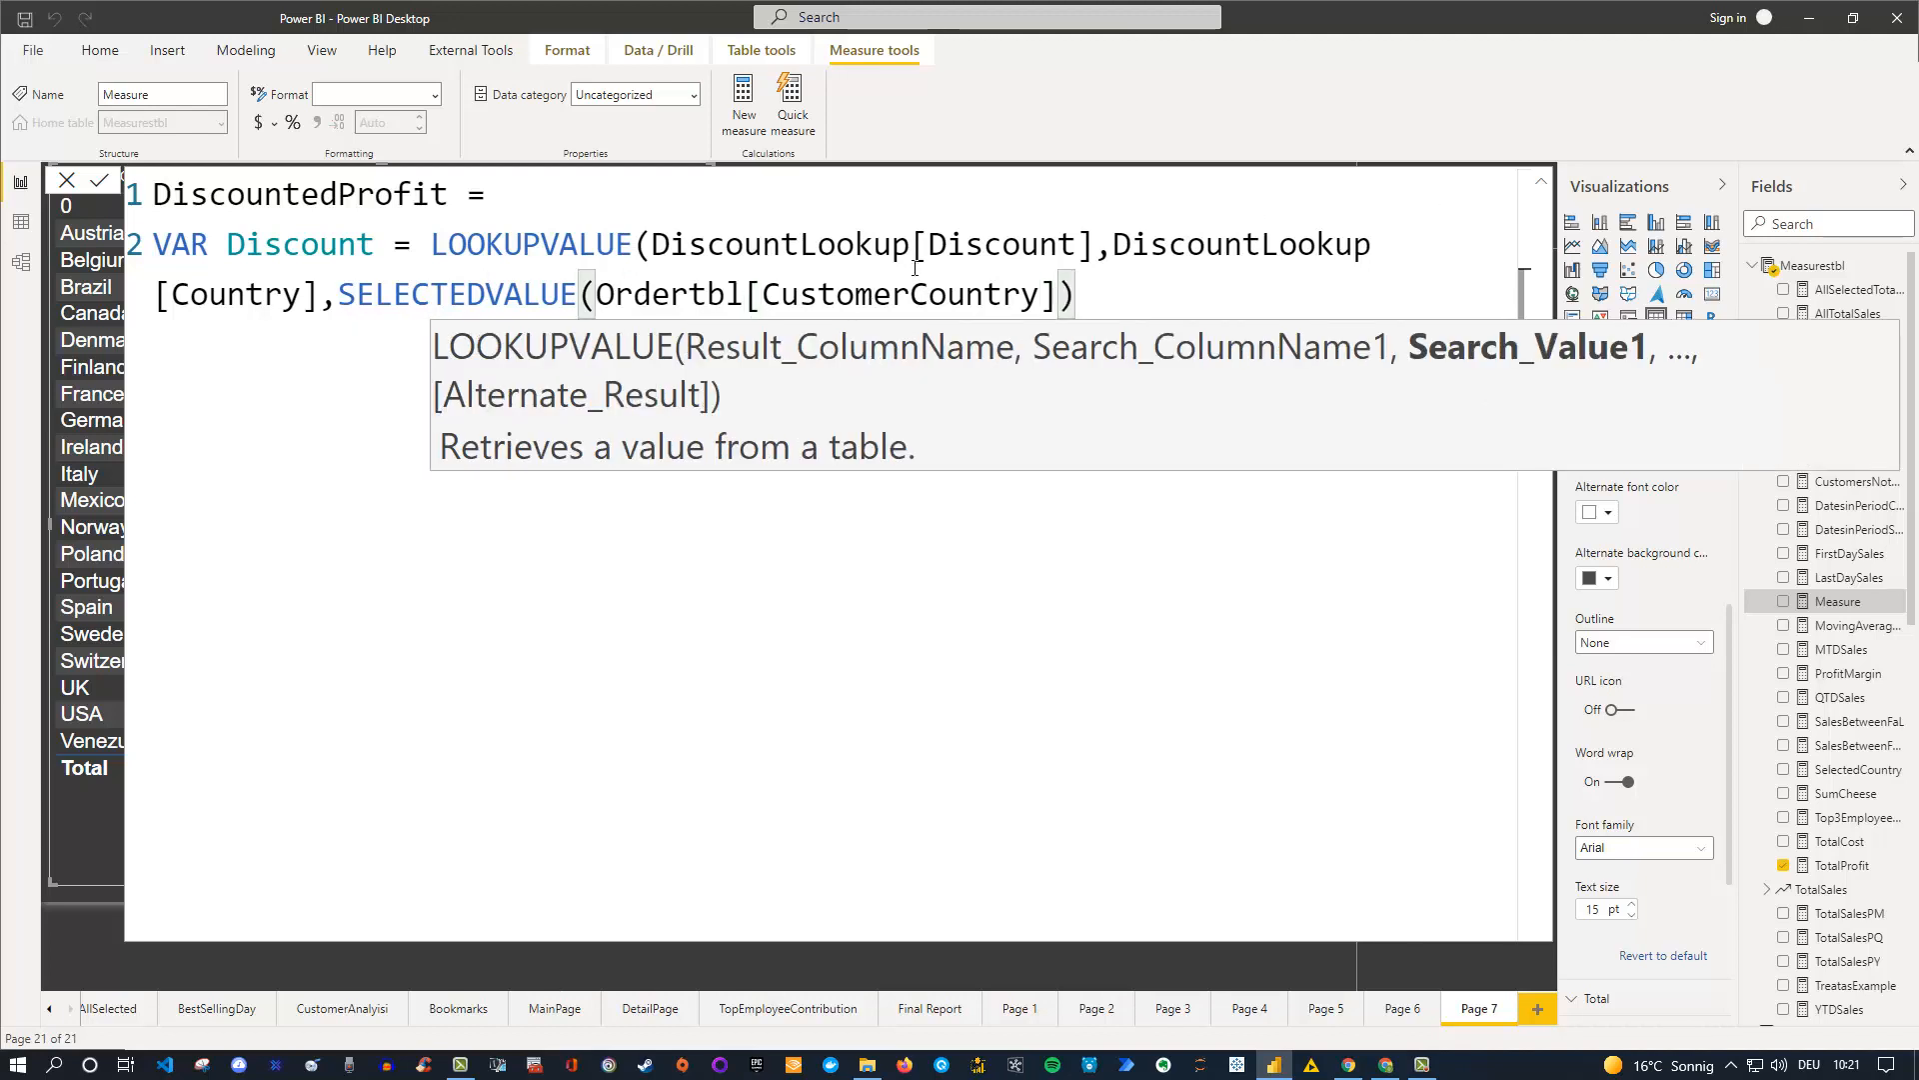
Add a RETURN line beneath the Discount variable and close the LOOKUPVALUE function with its missing parenthesis.
{"action": "left_click", "coordinate": [1542, 186]}
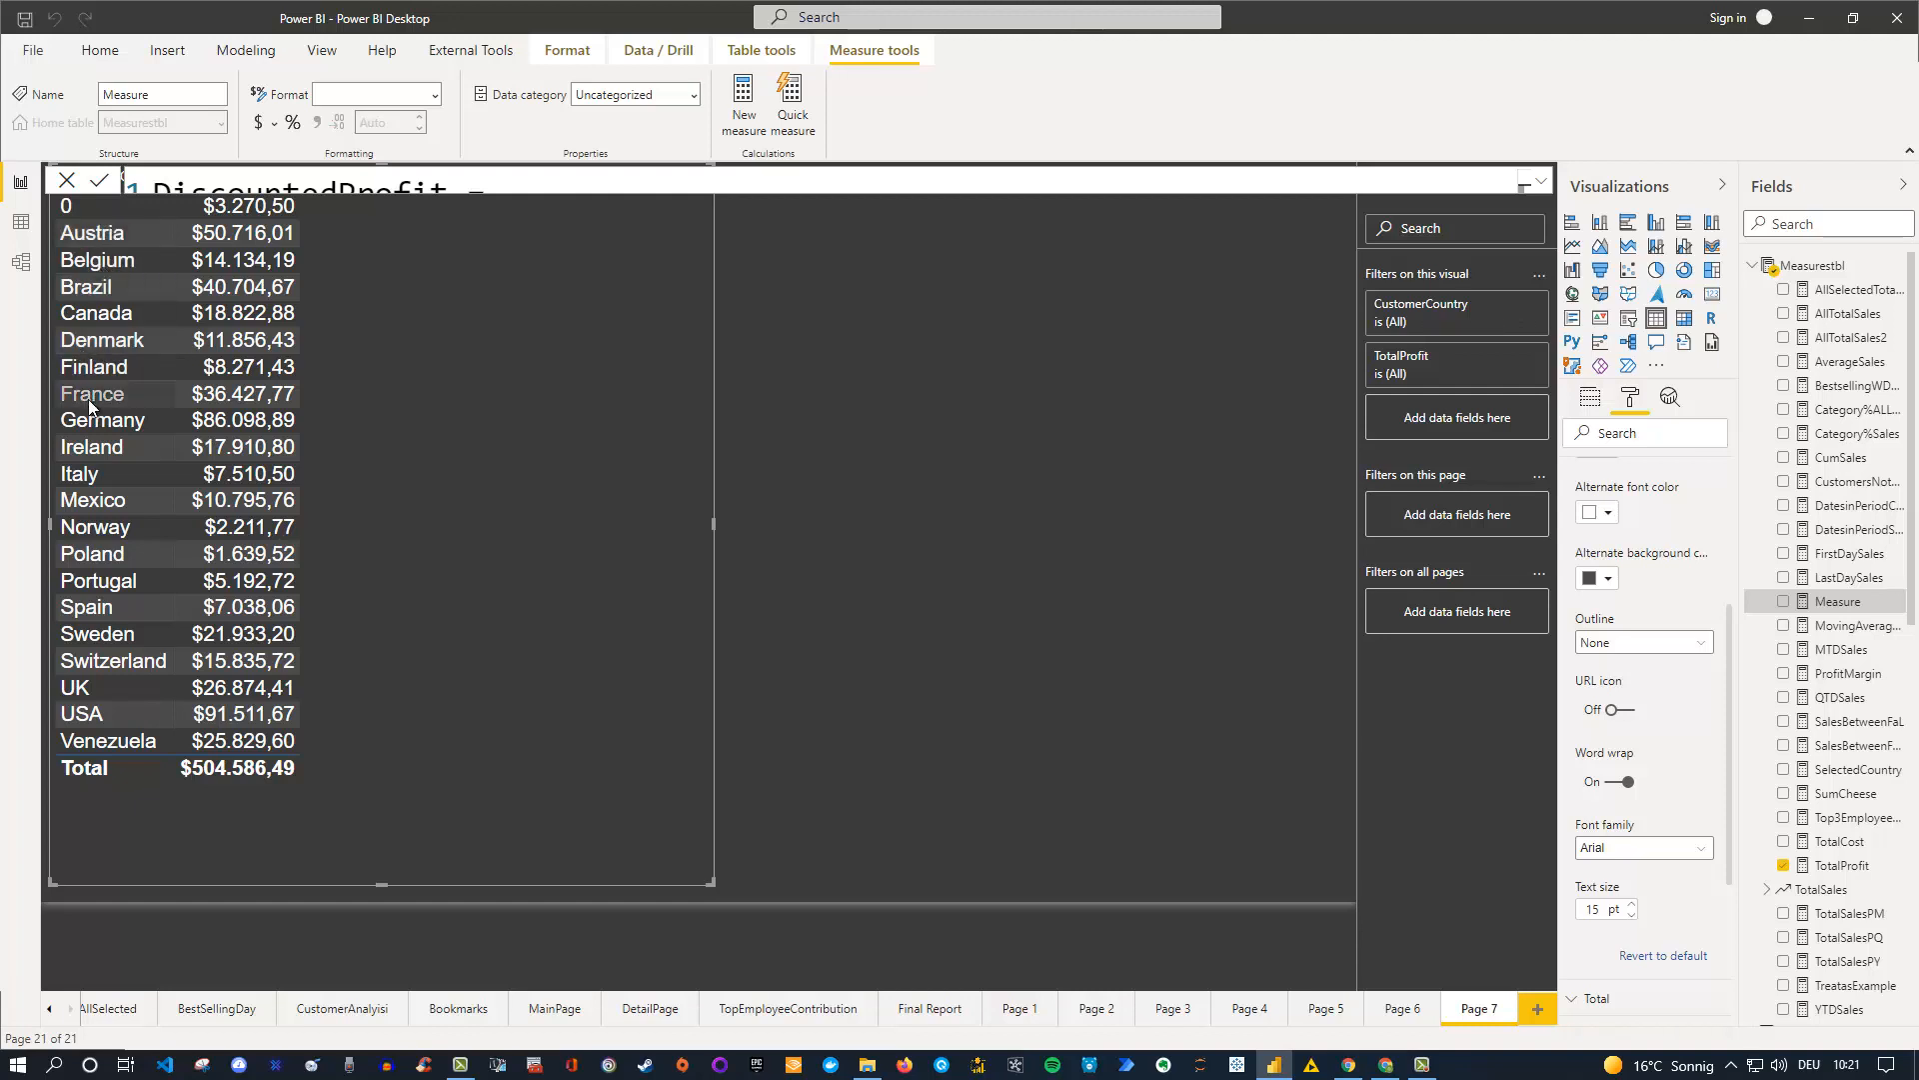
{"action": "left_click", "coordinate": [1545, 186]}
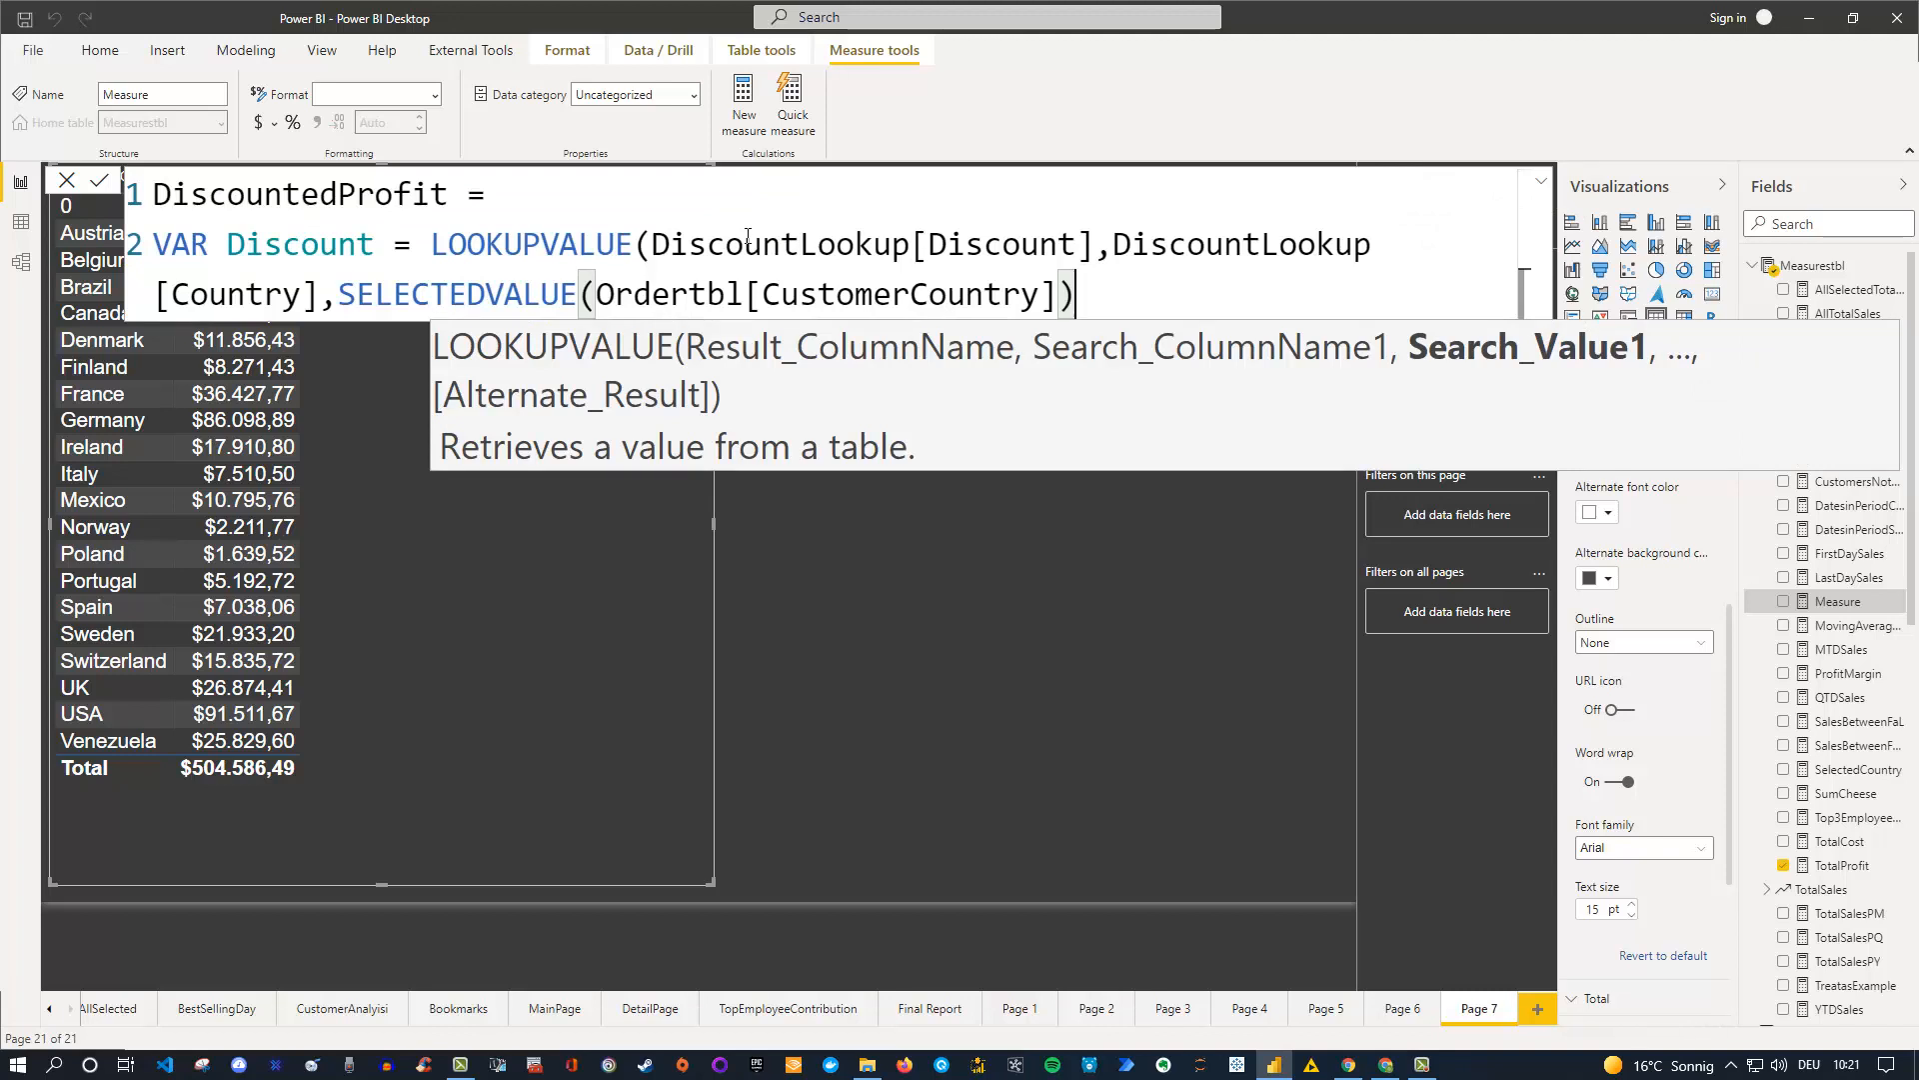
{"action": "key", "text": "shift+Return"}
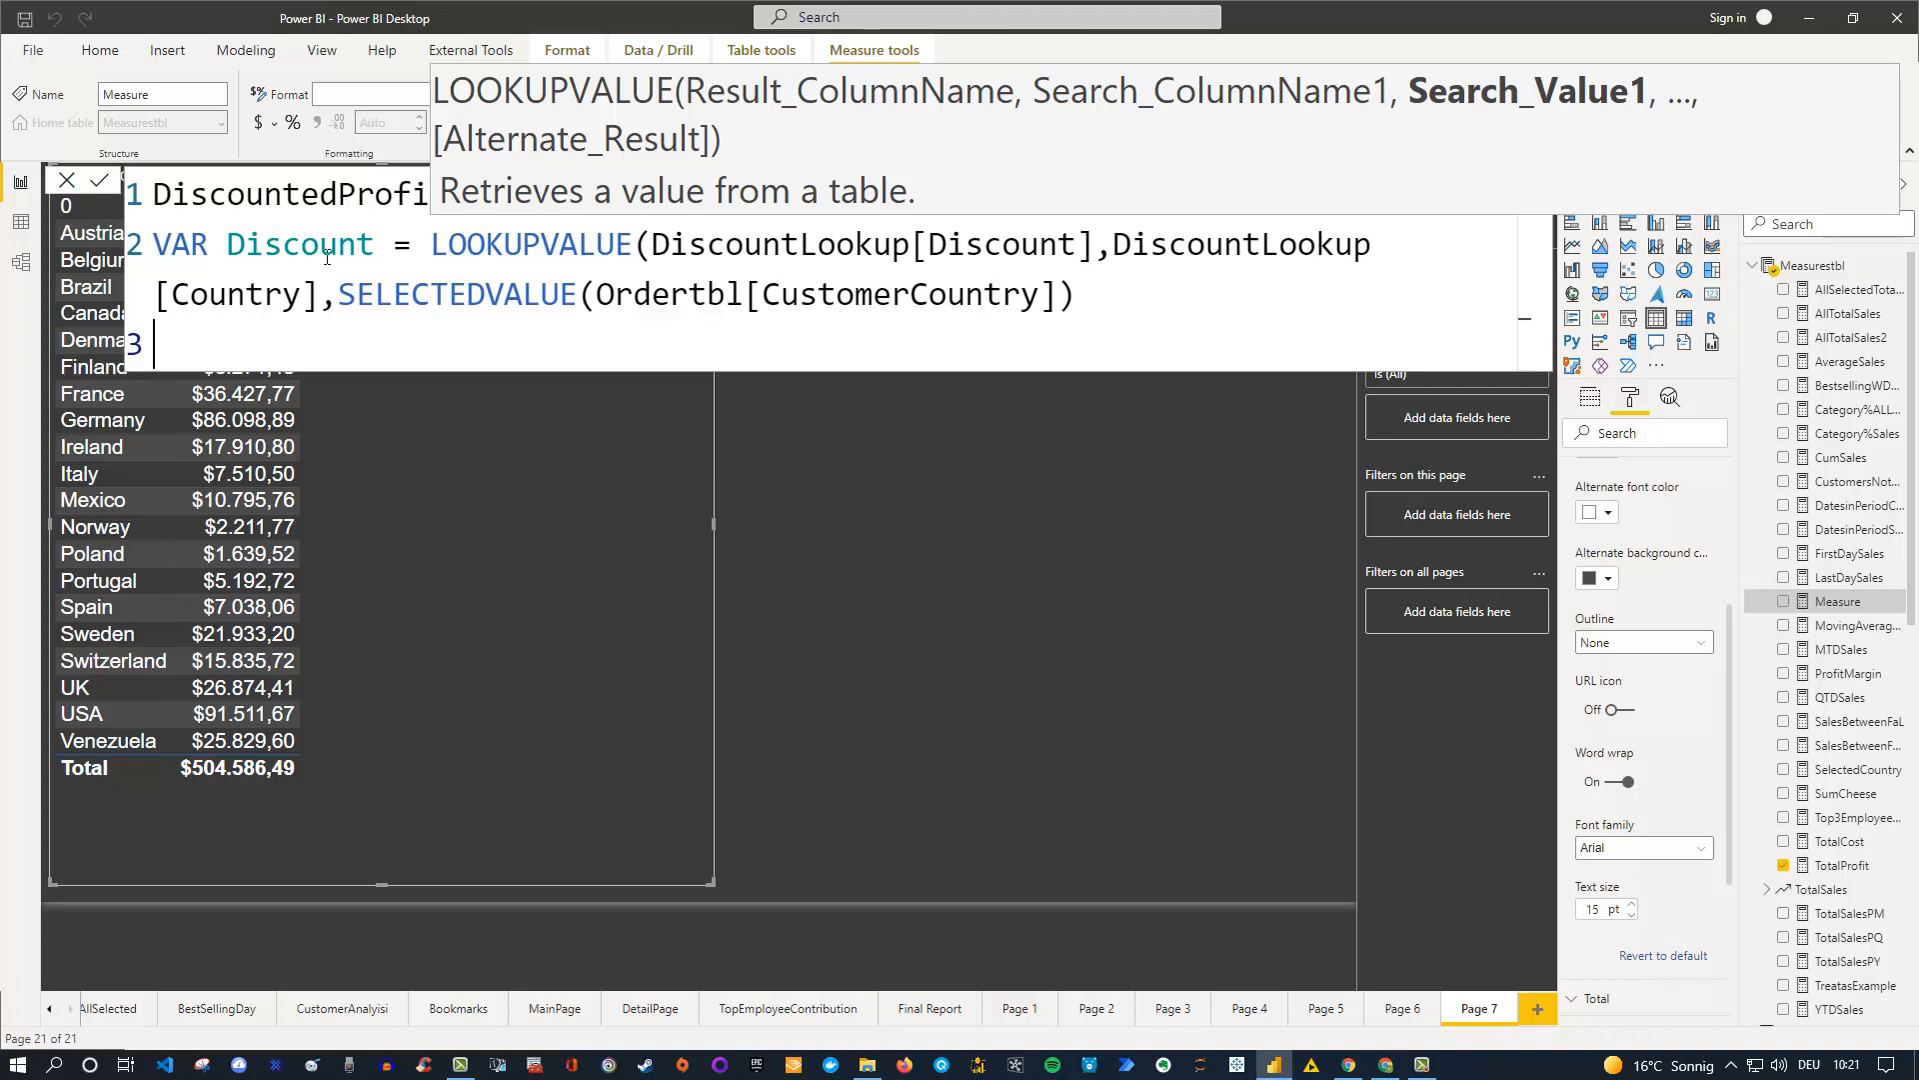
{"action": "type", "text": "RE"}
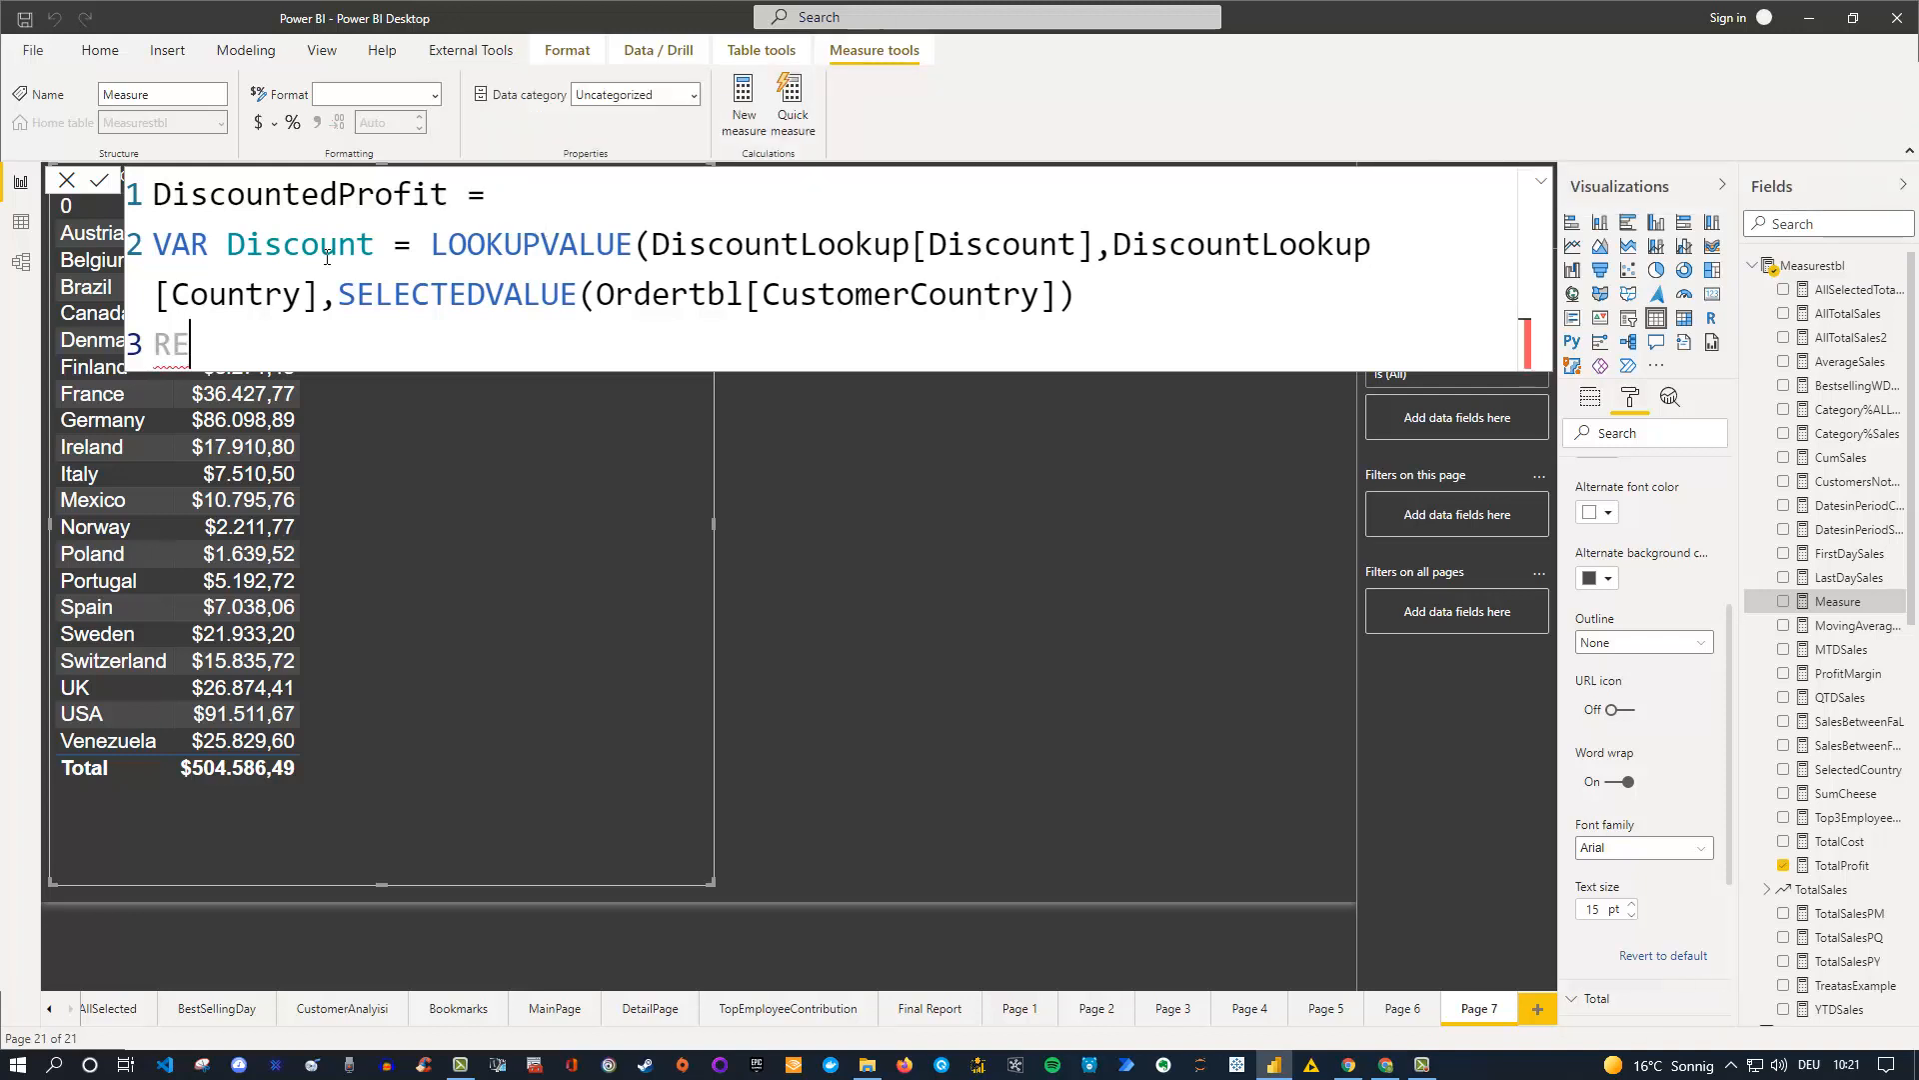
{"action": "type", "text": "TURN"}
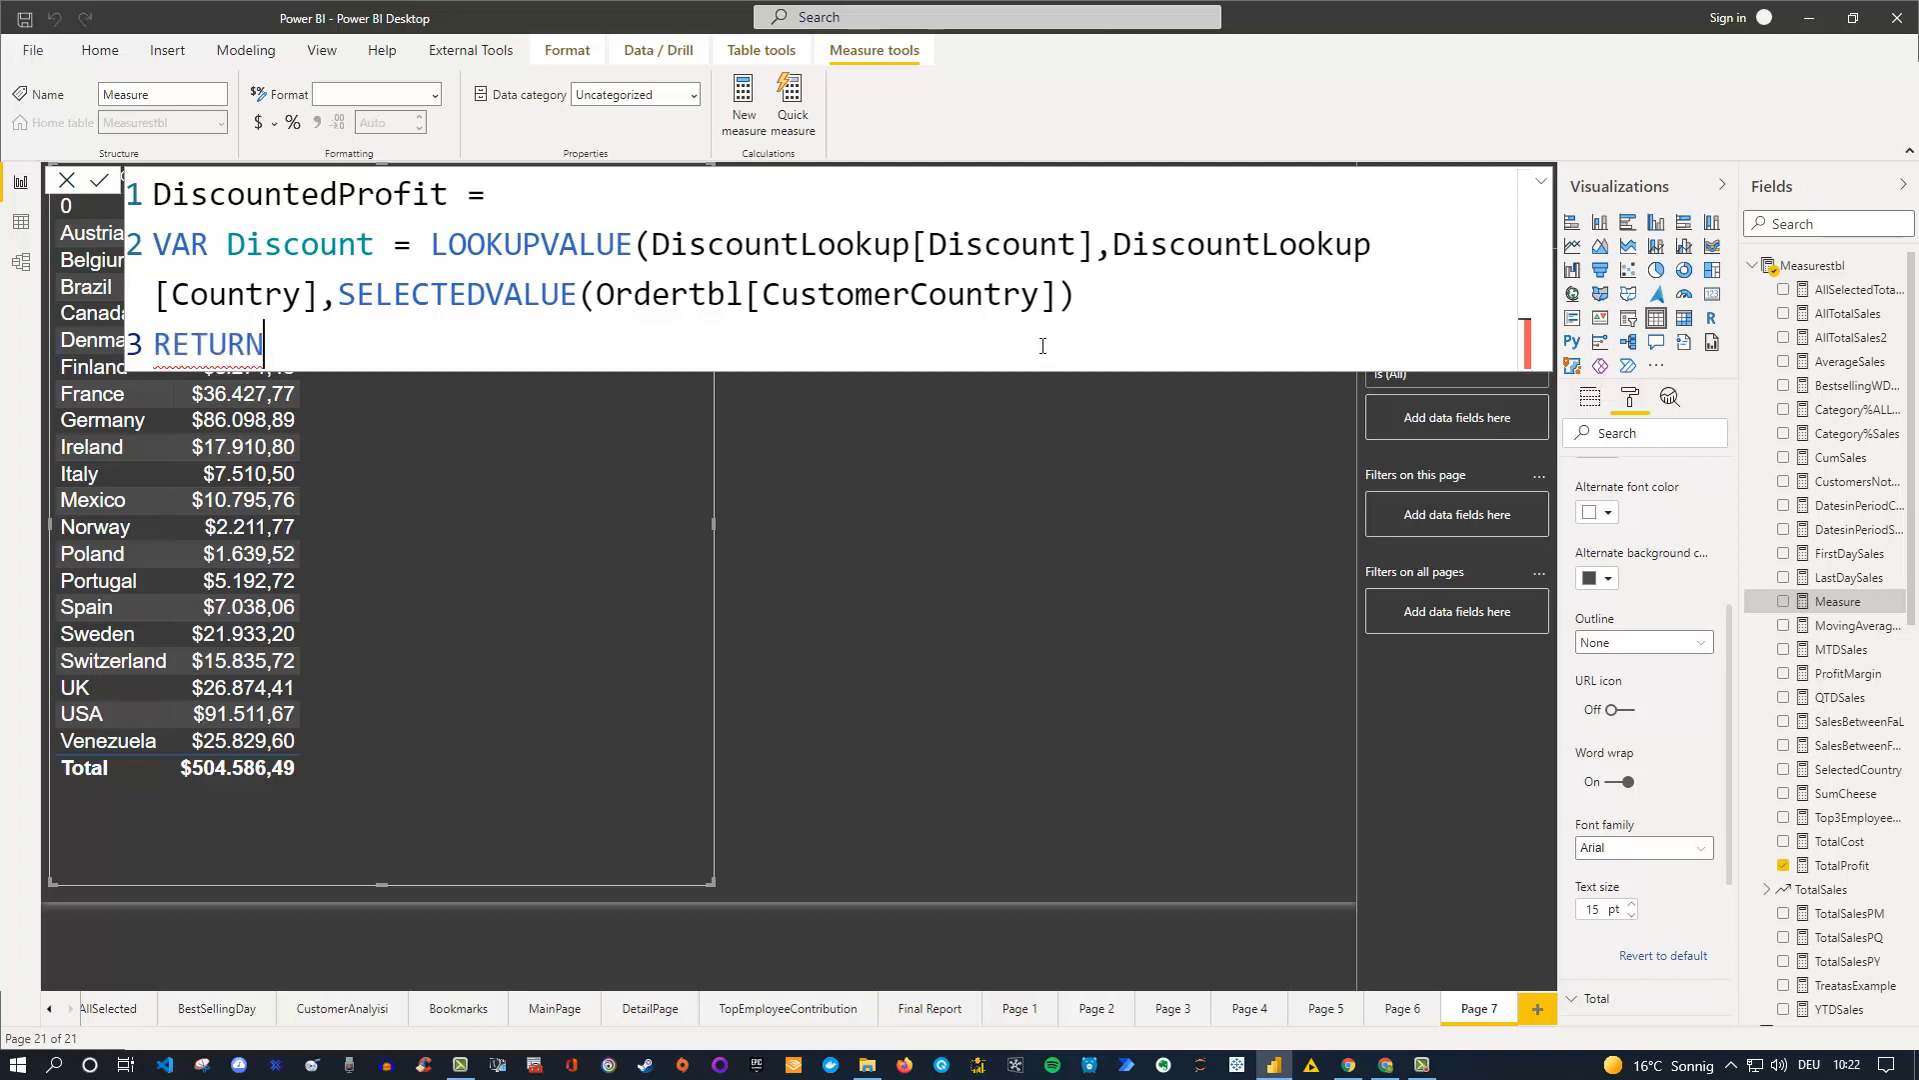
{"action": "left_click", "coordinate": [1114, 287]}
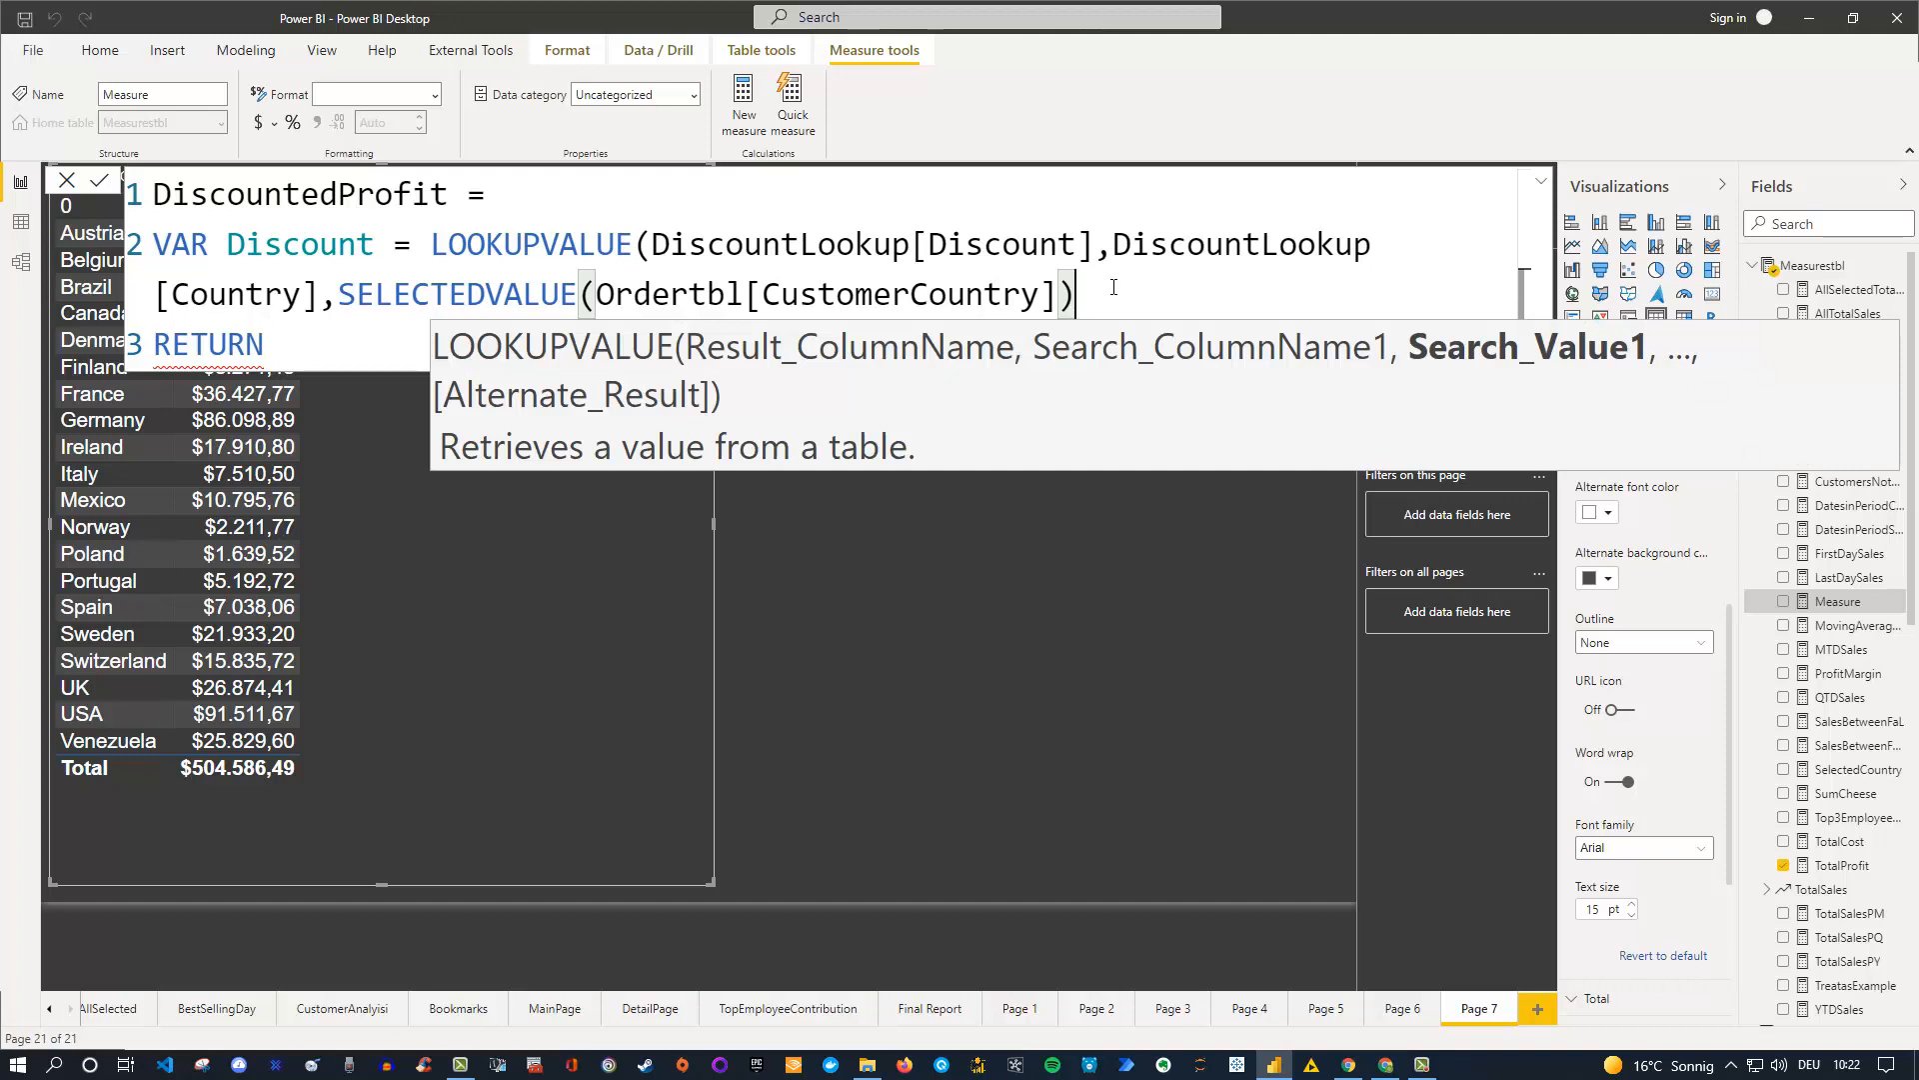
{"action": "type", "text": ")"}
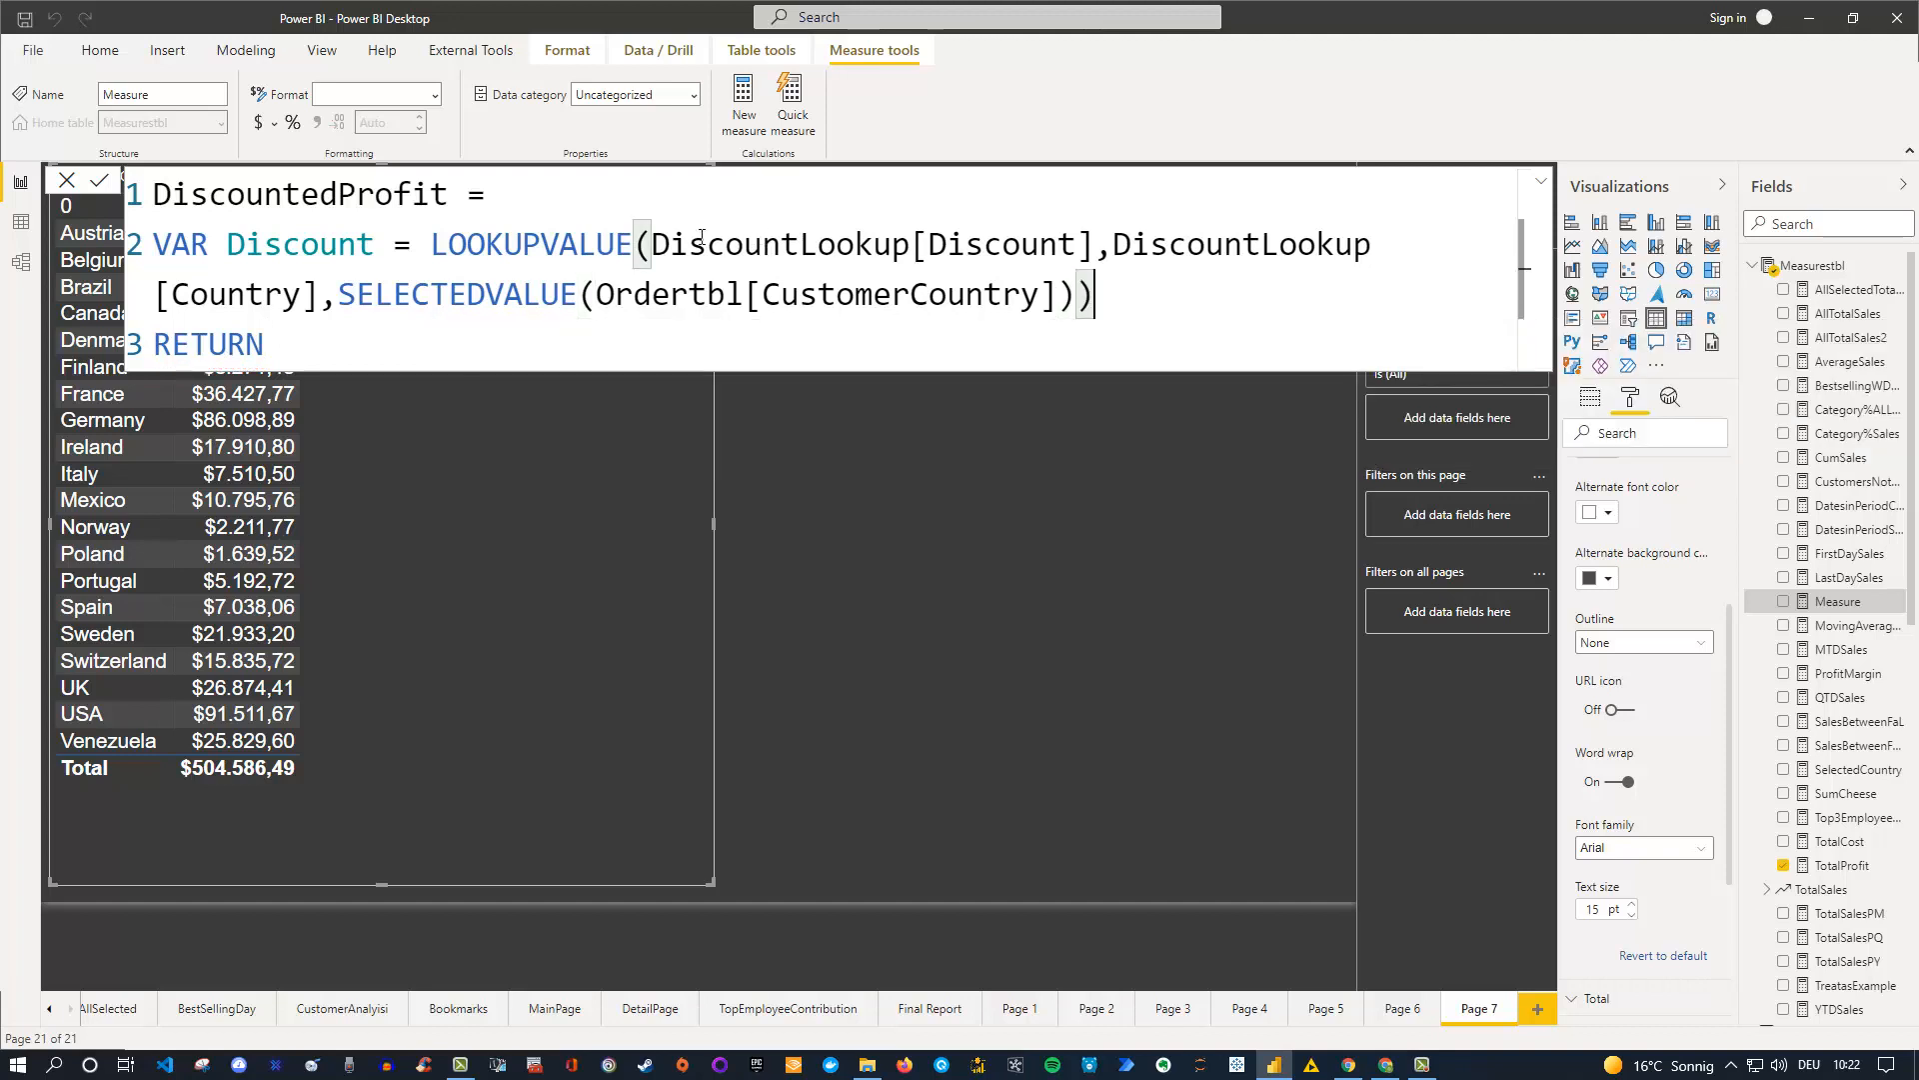
{"action": "left_click", "coordinate": [295, 337]}
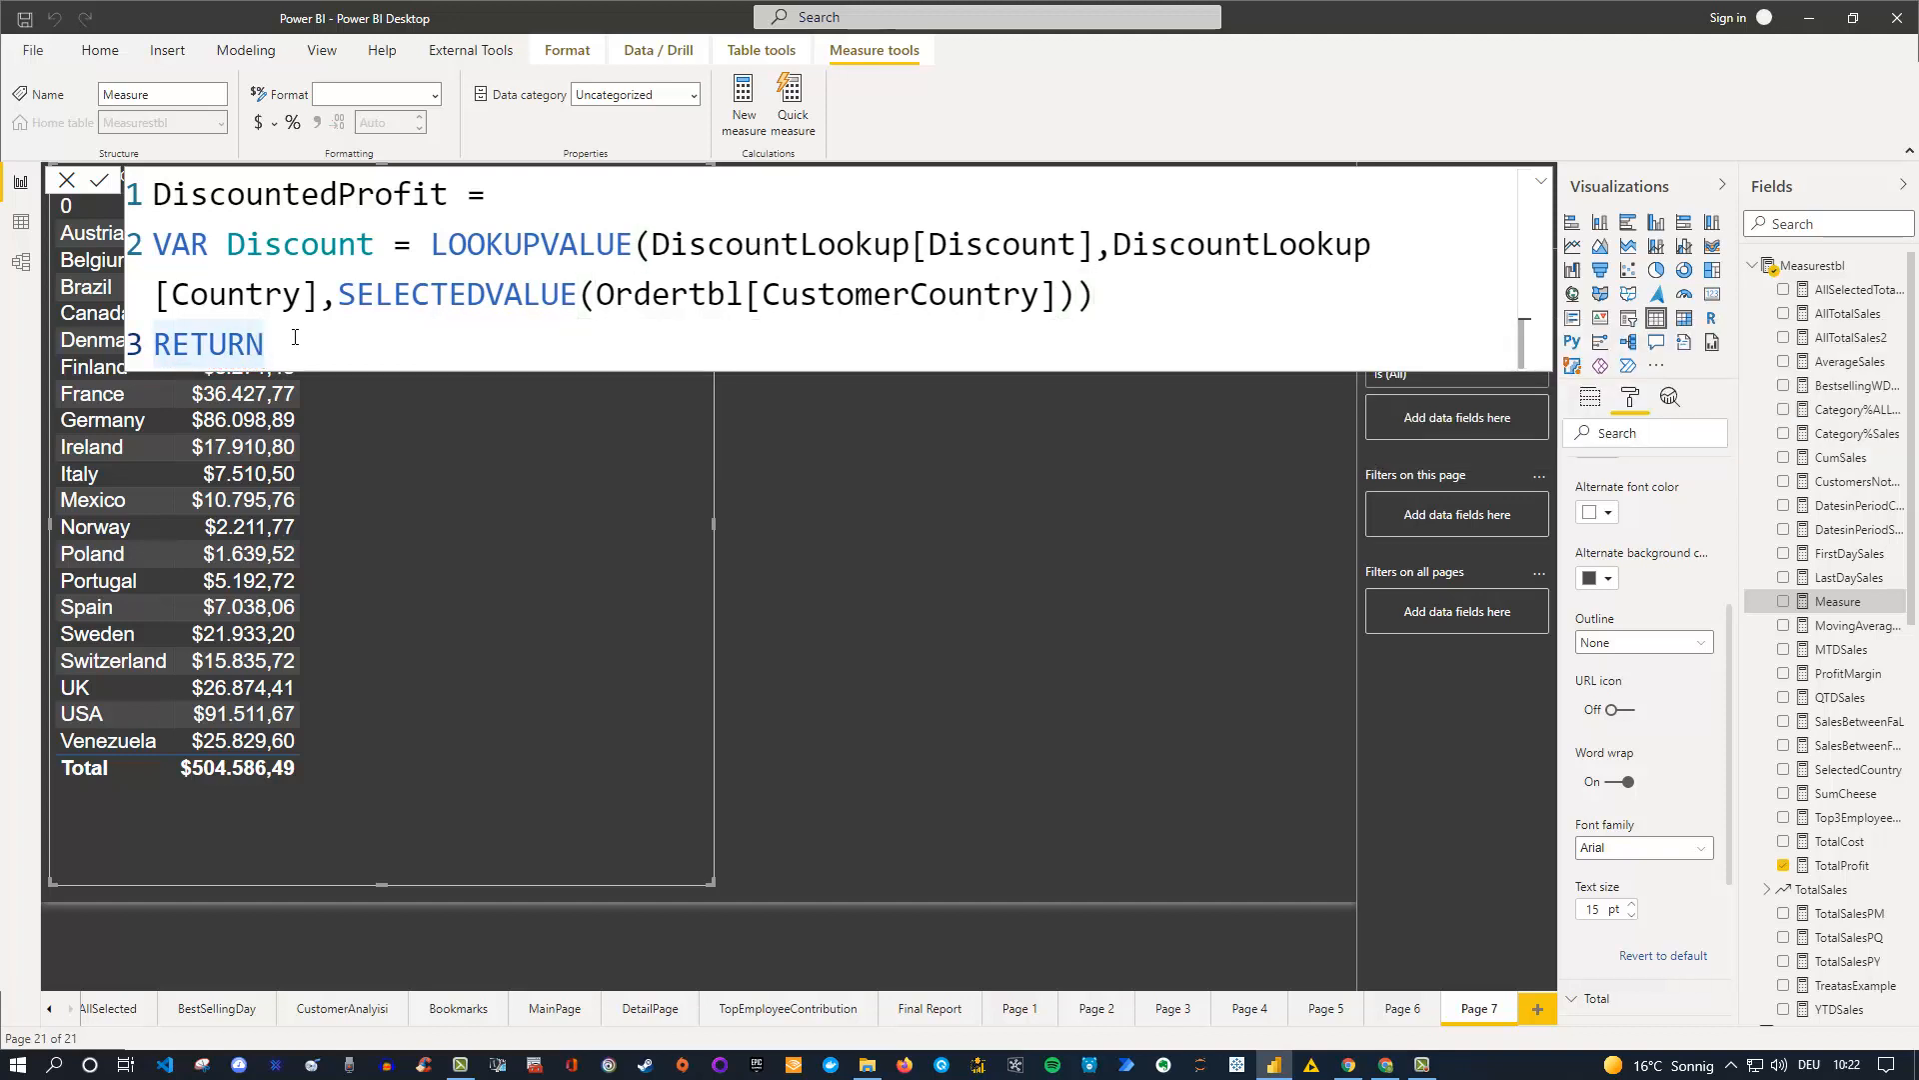
Complete the measure with the return expression [TotalProfit]*(1-Discount) on a new line and commit the formula.
{"action": "key", "text": "Return"}
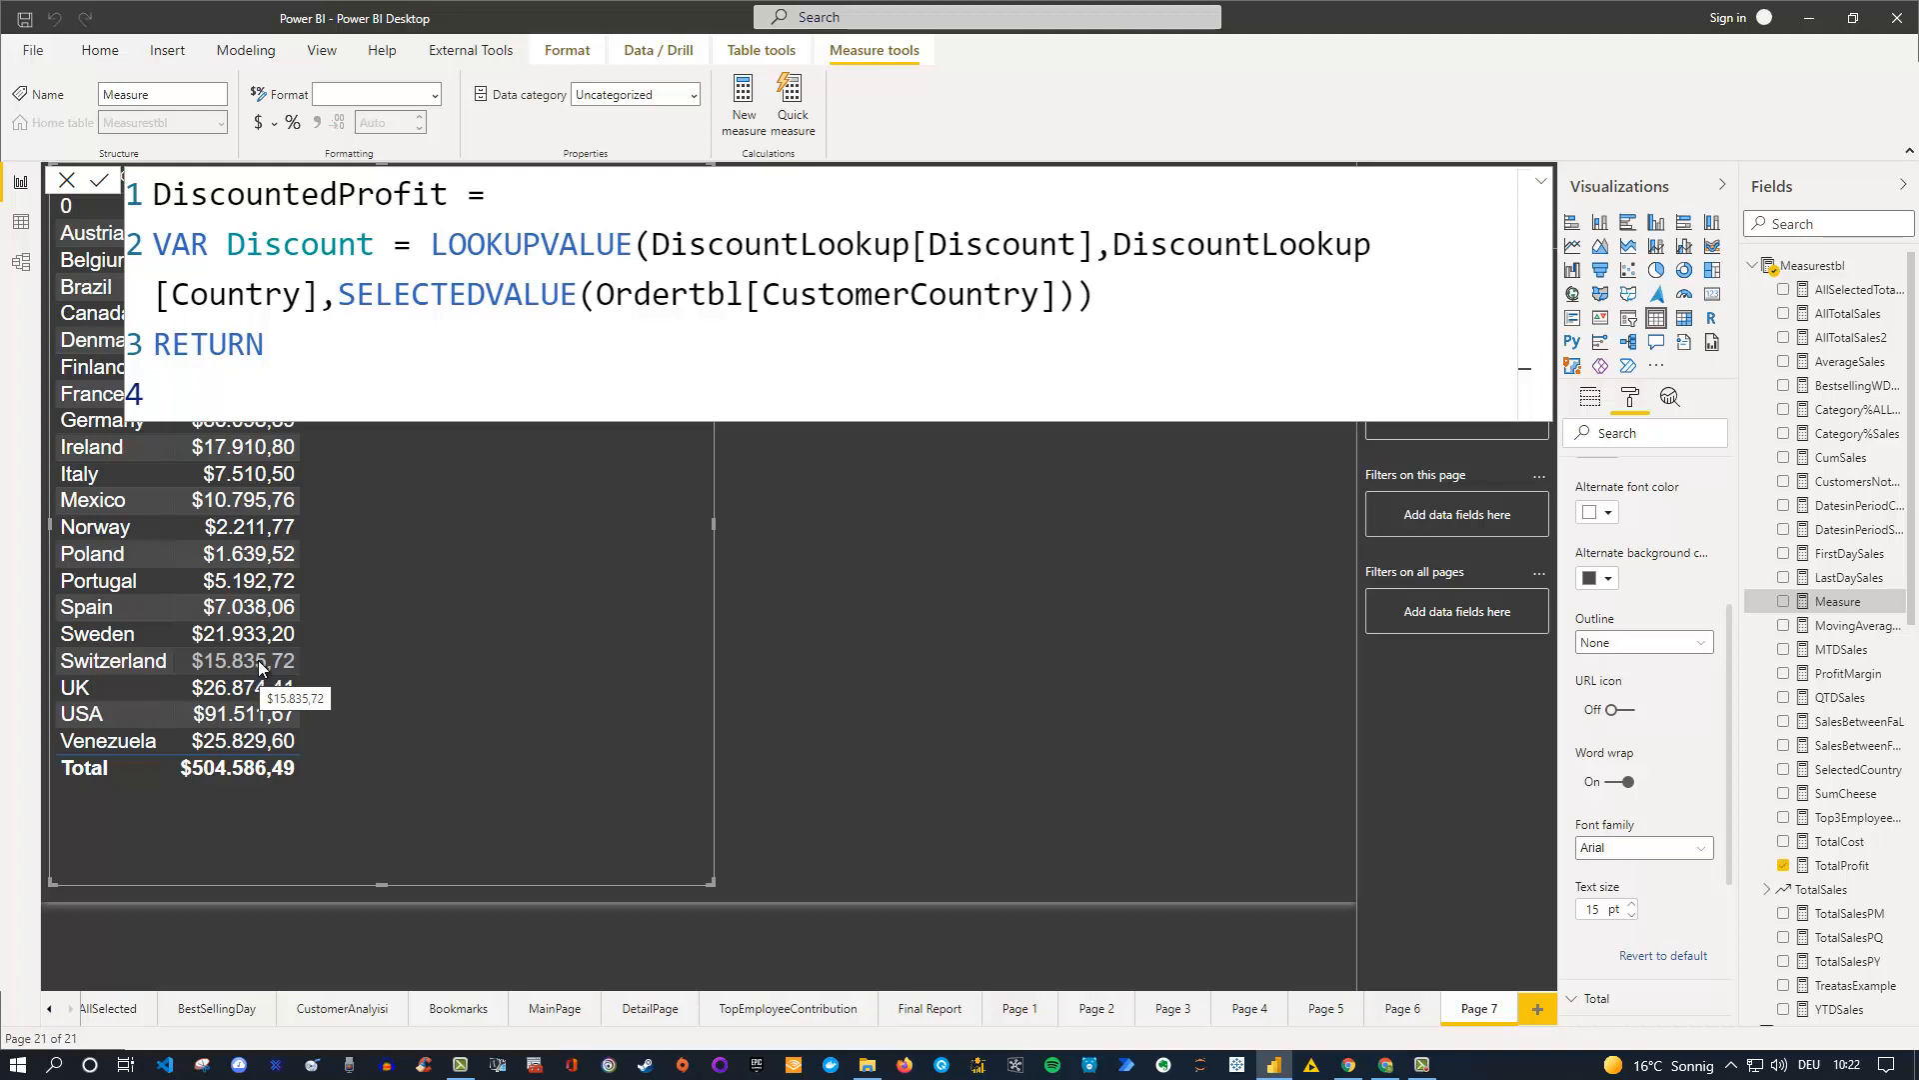
{"action": "type", "text": "T"}
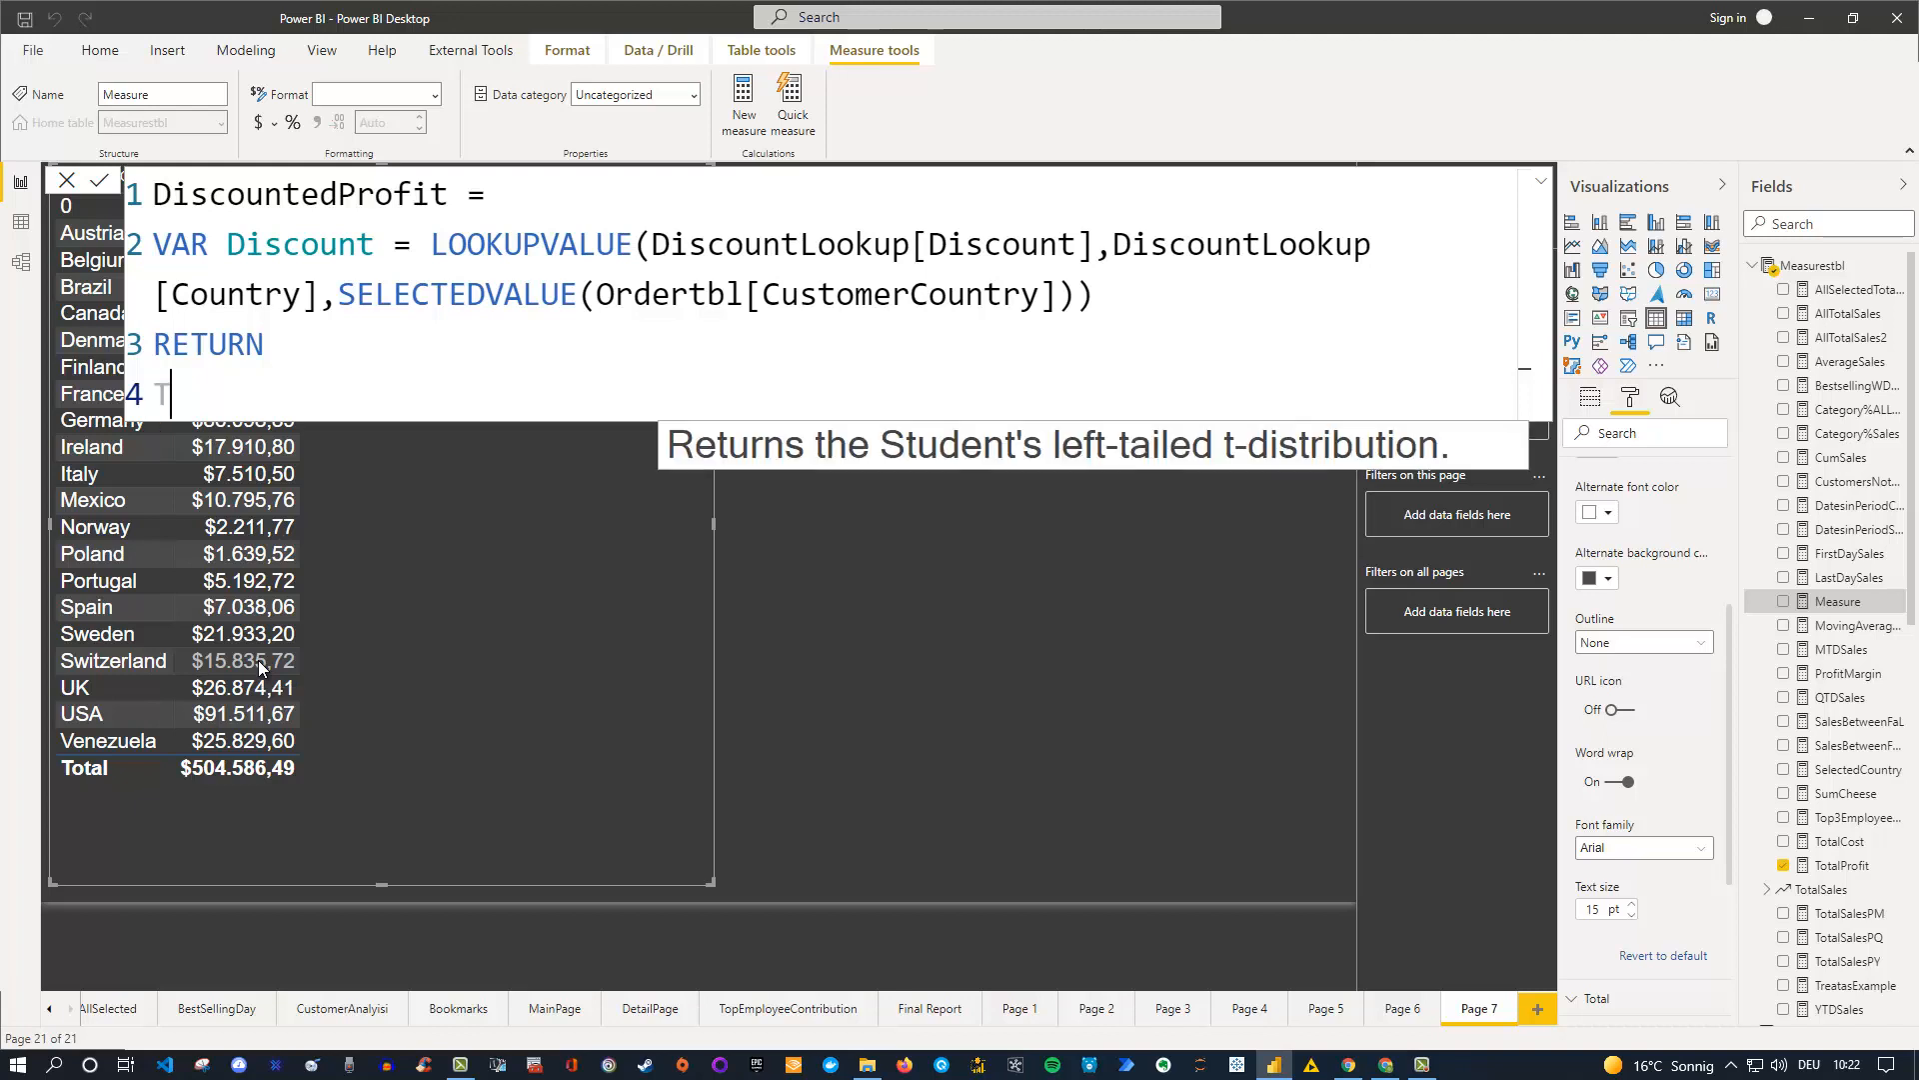
{"action": "type", "text": "otalpr"}
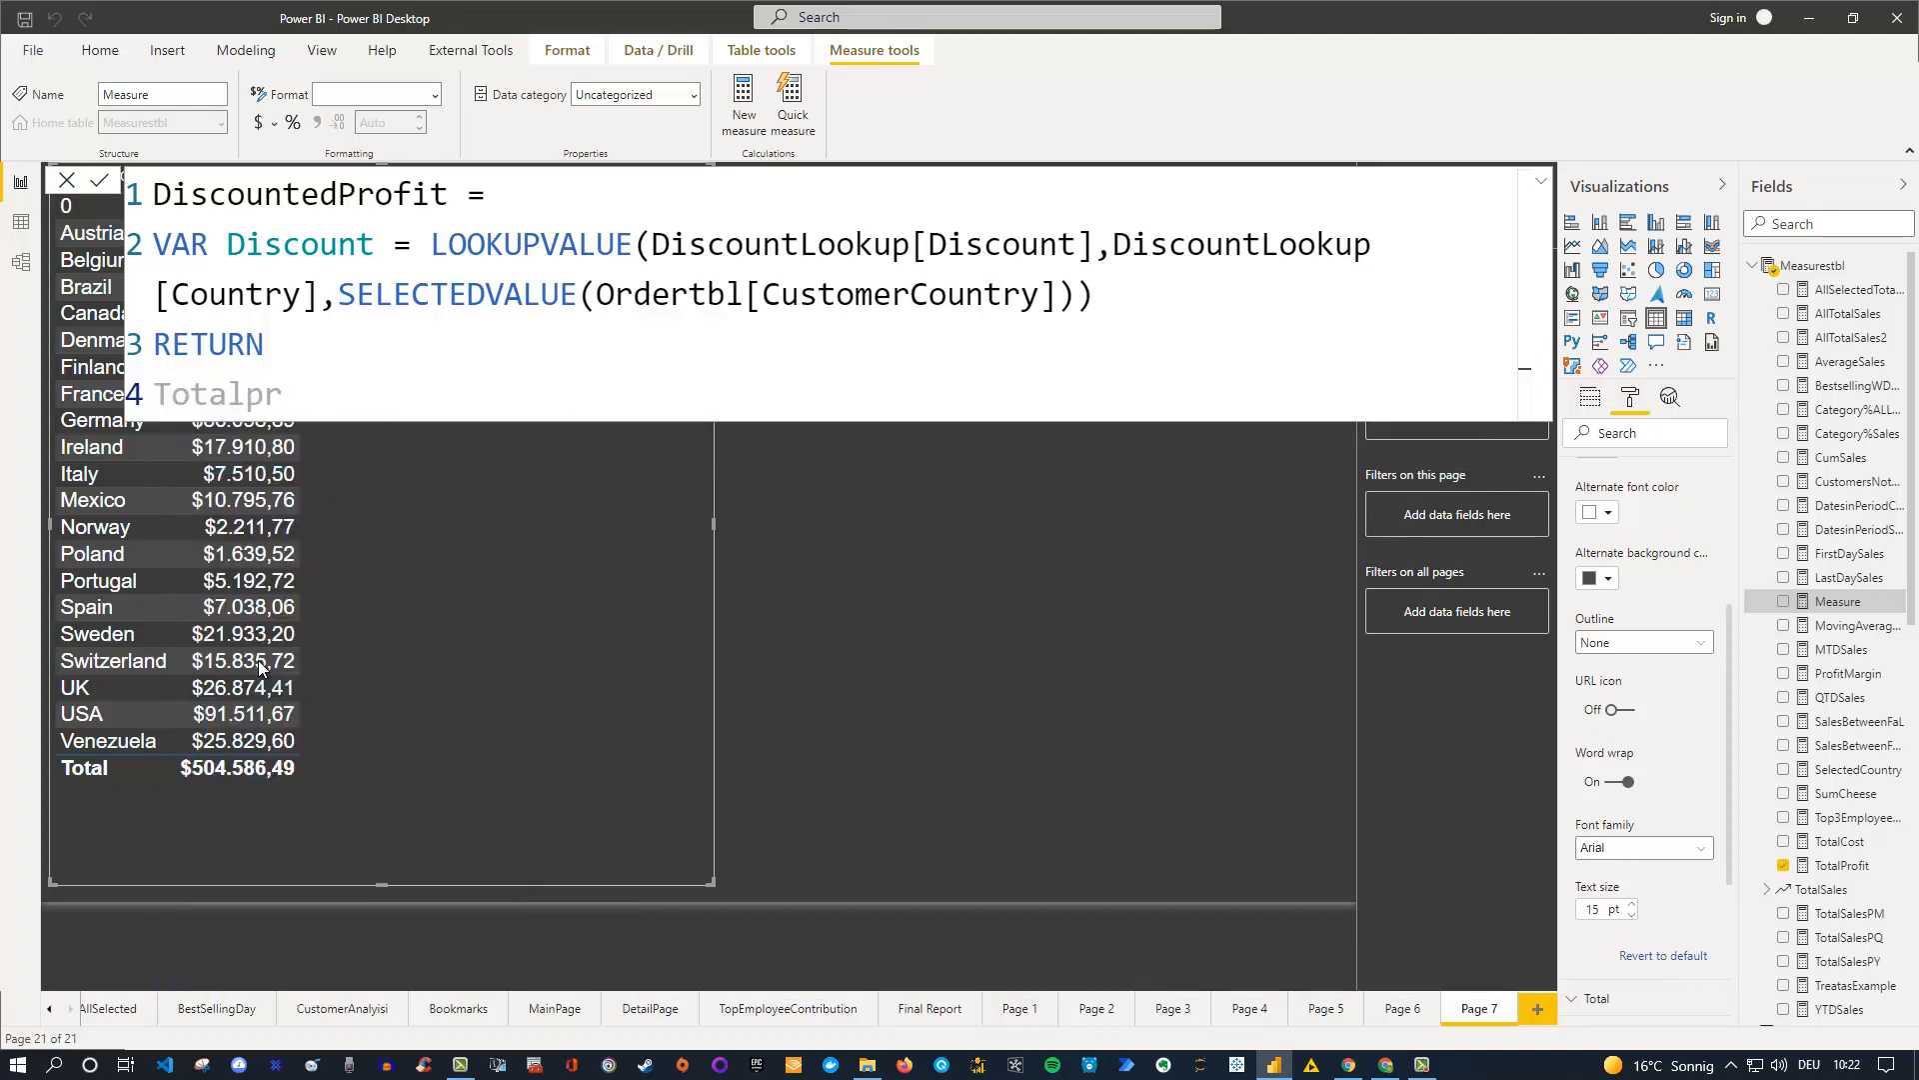
{"action": "key", "text": "Tab"}
{"action": "type", "text": "*"}
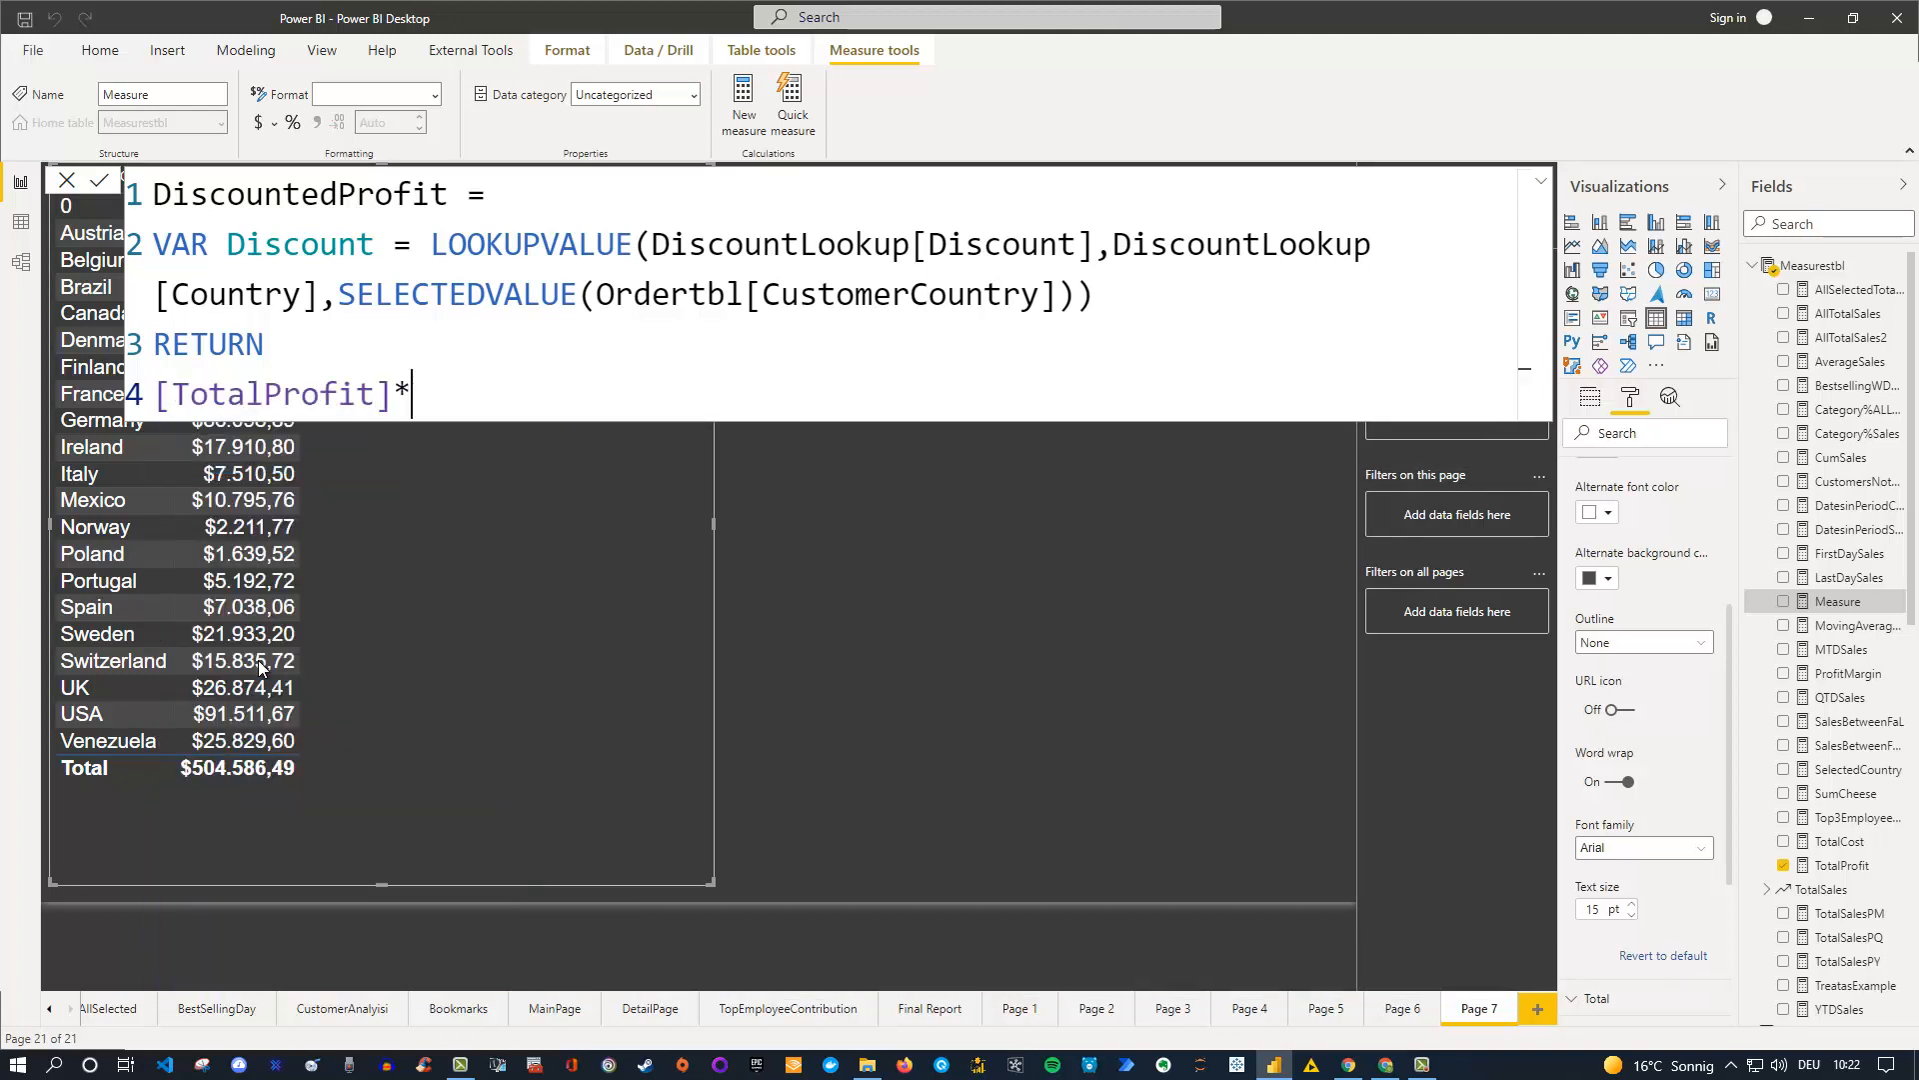
{"action": "type", "text": "(1-Disc"}
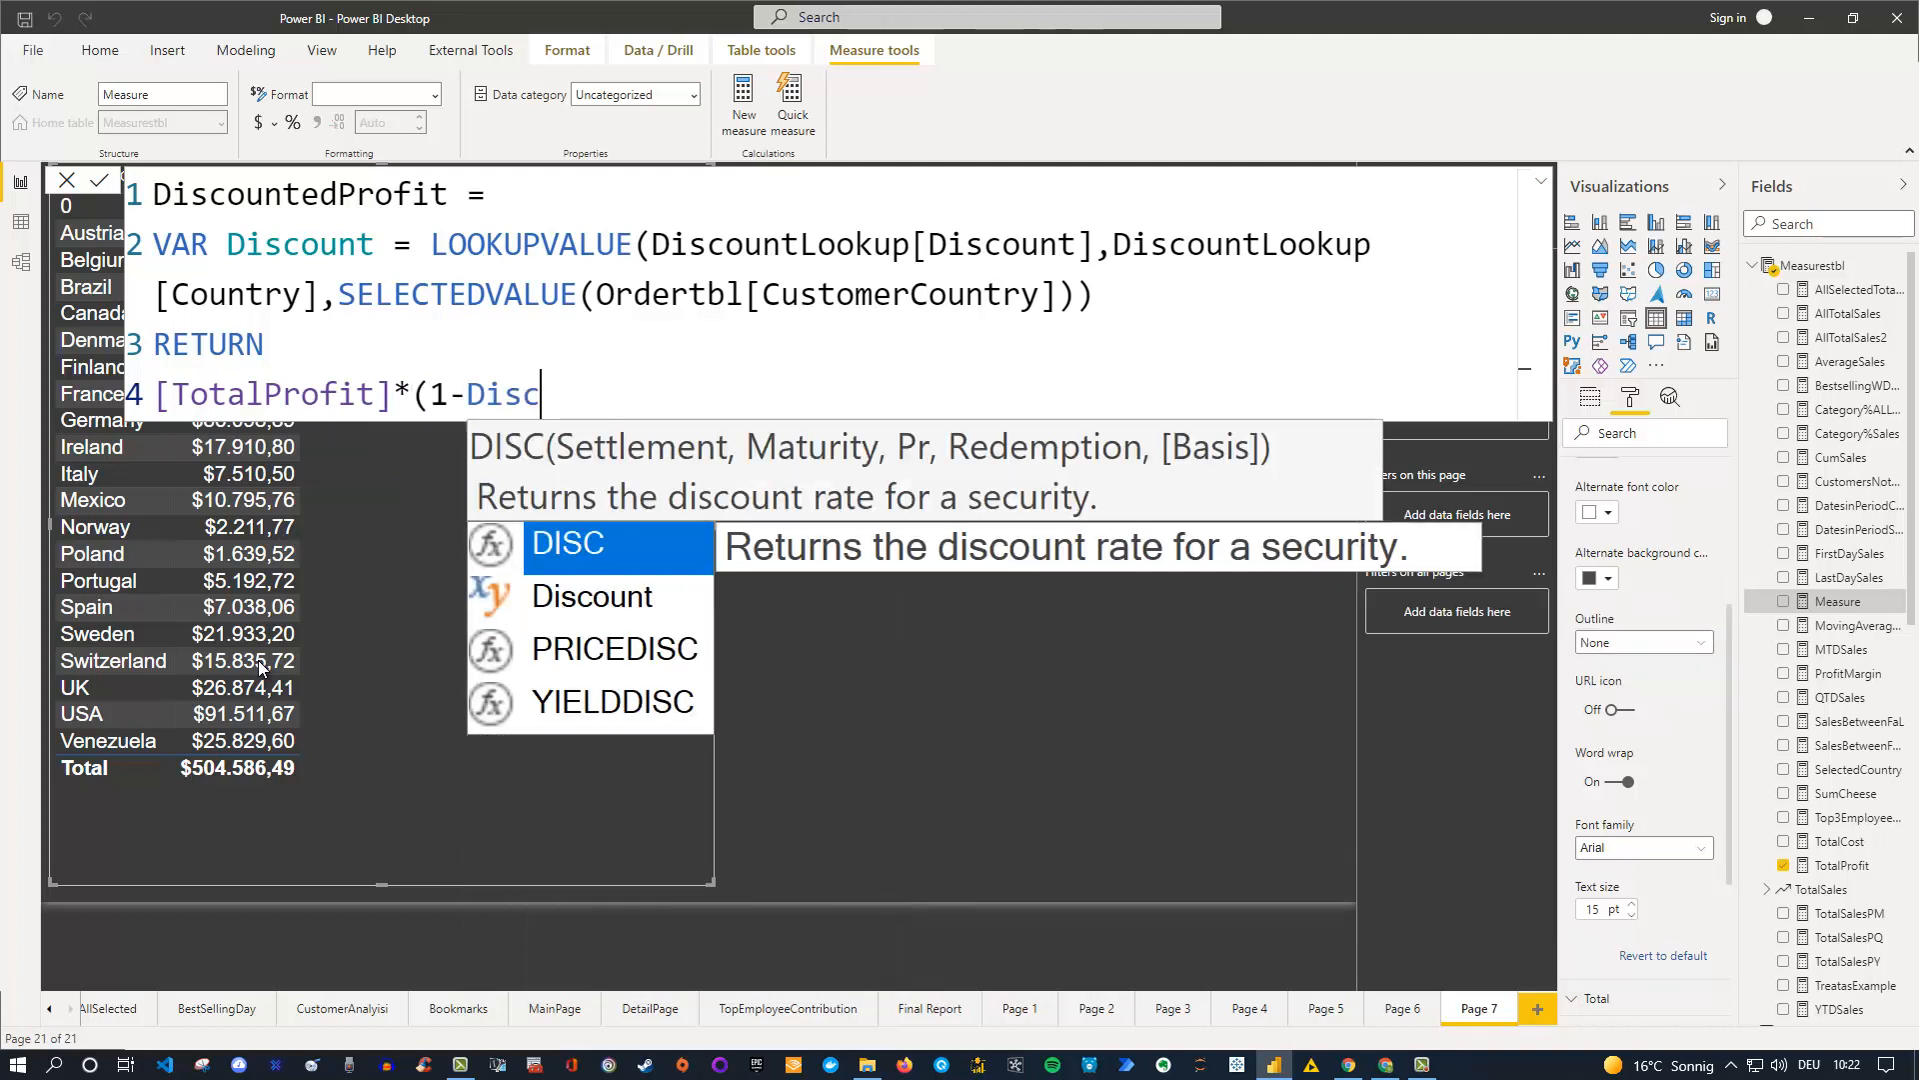
{"action": "key", "text": "Down"}
{"action": "key", "text": "Tab"}
{"action": "type", "text": ")"}
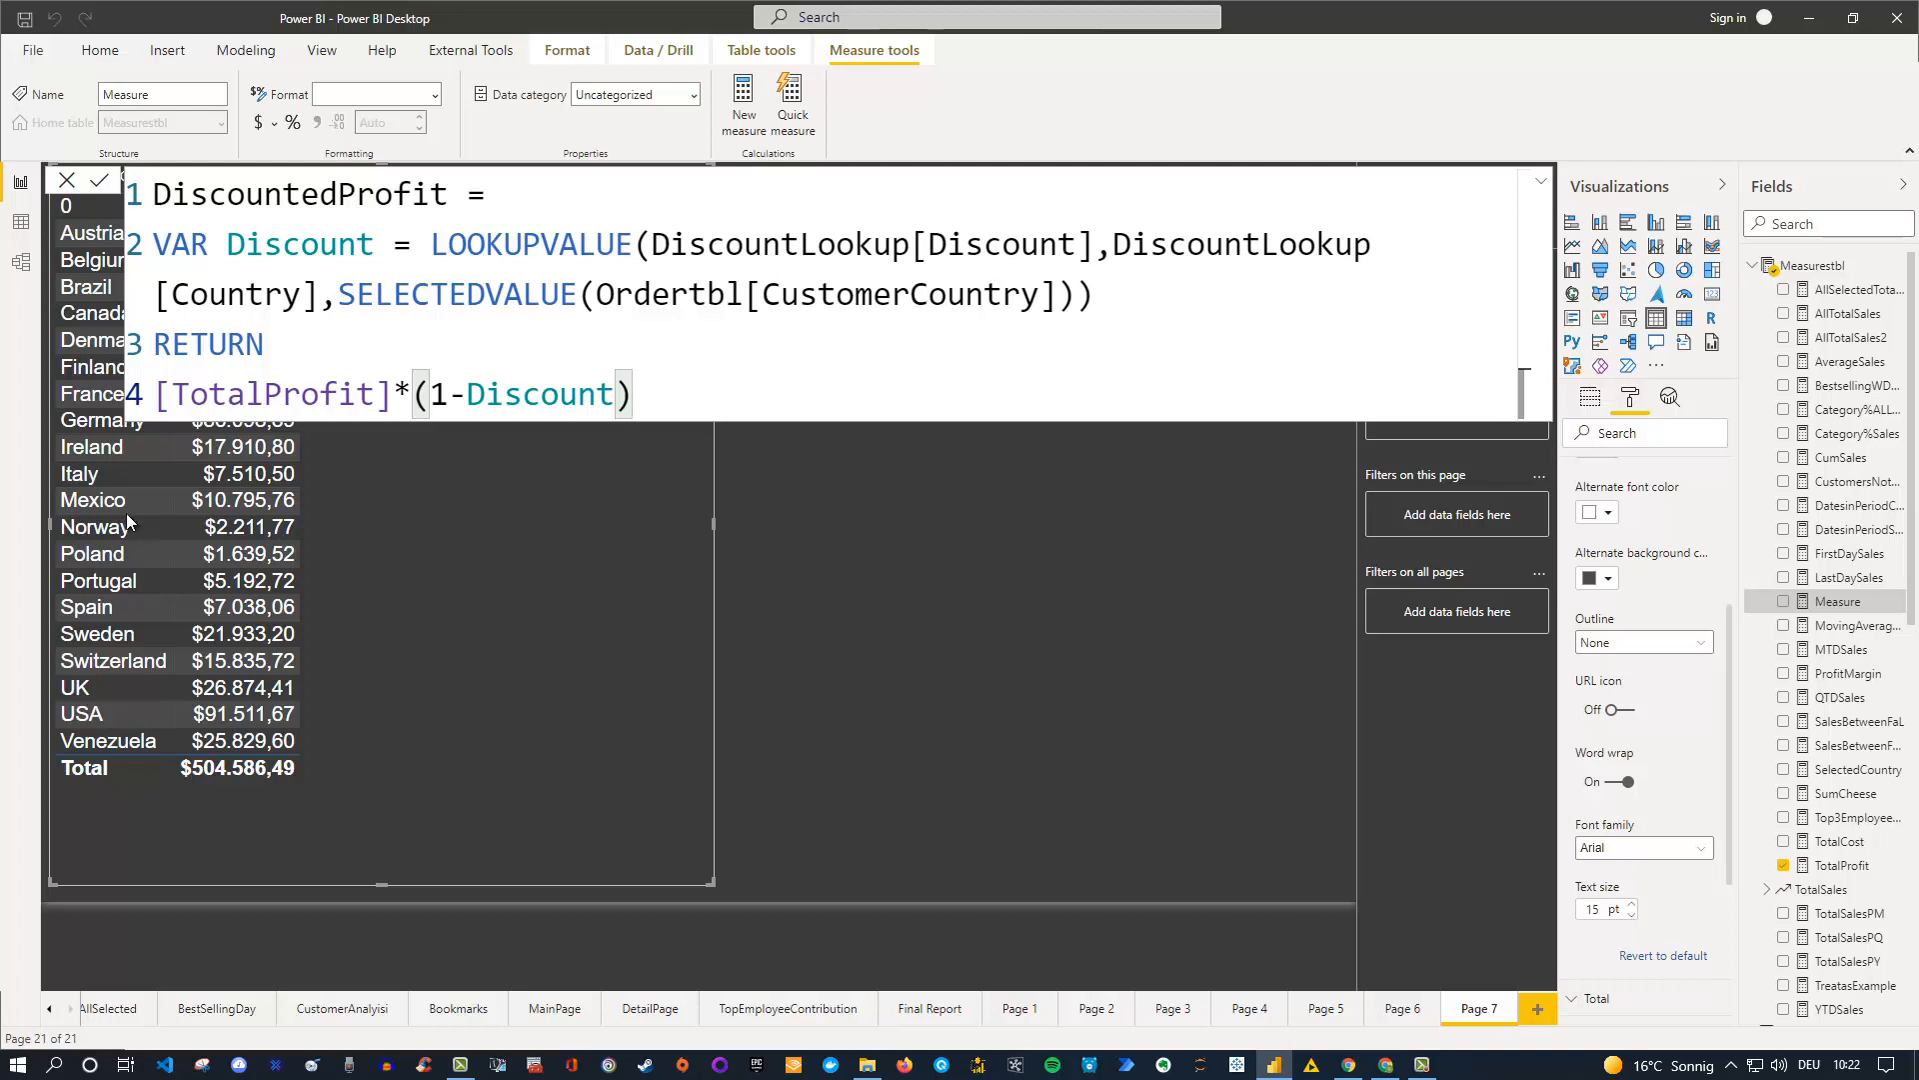
{"action": "key", "text": "Return"}
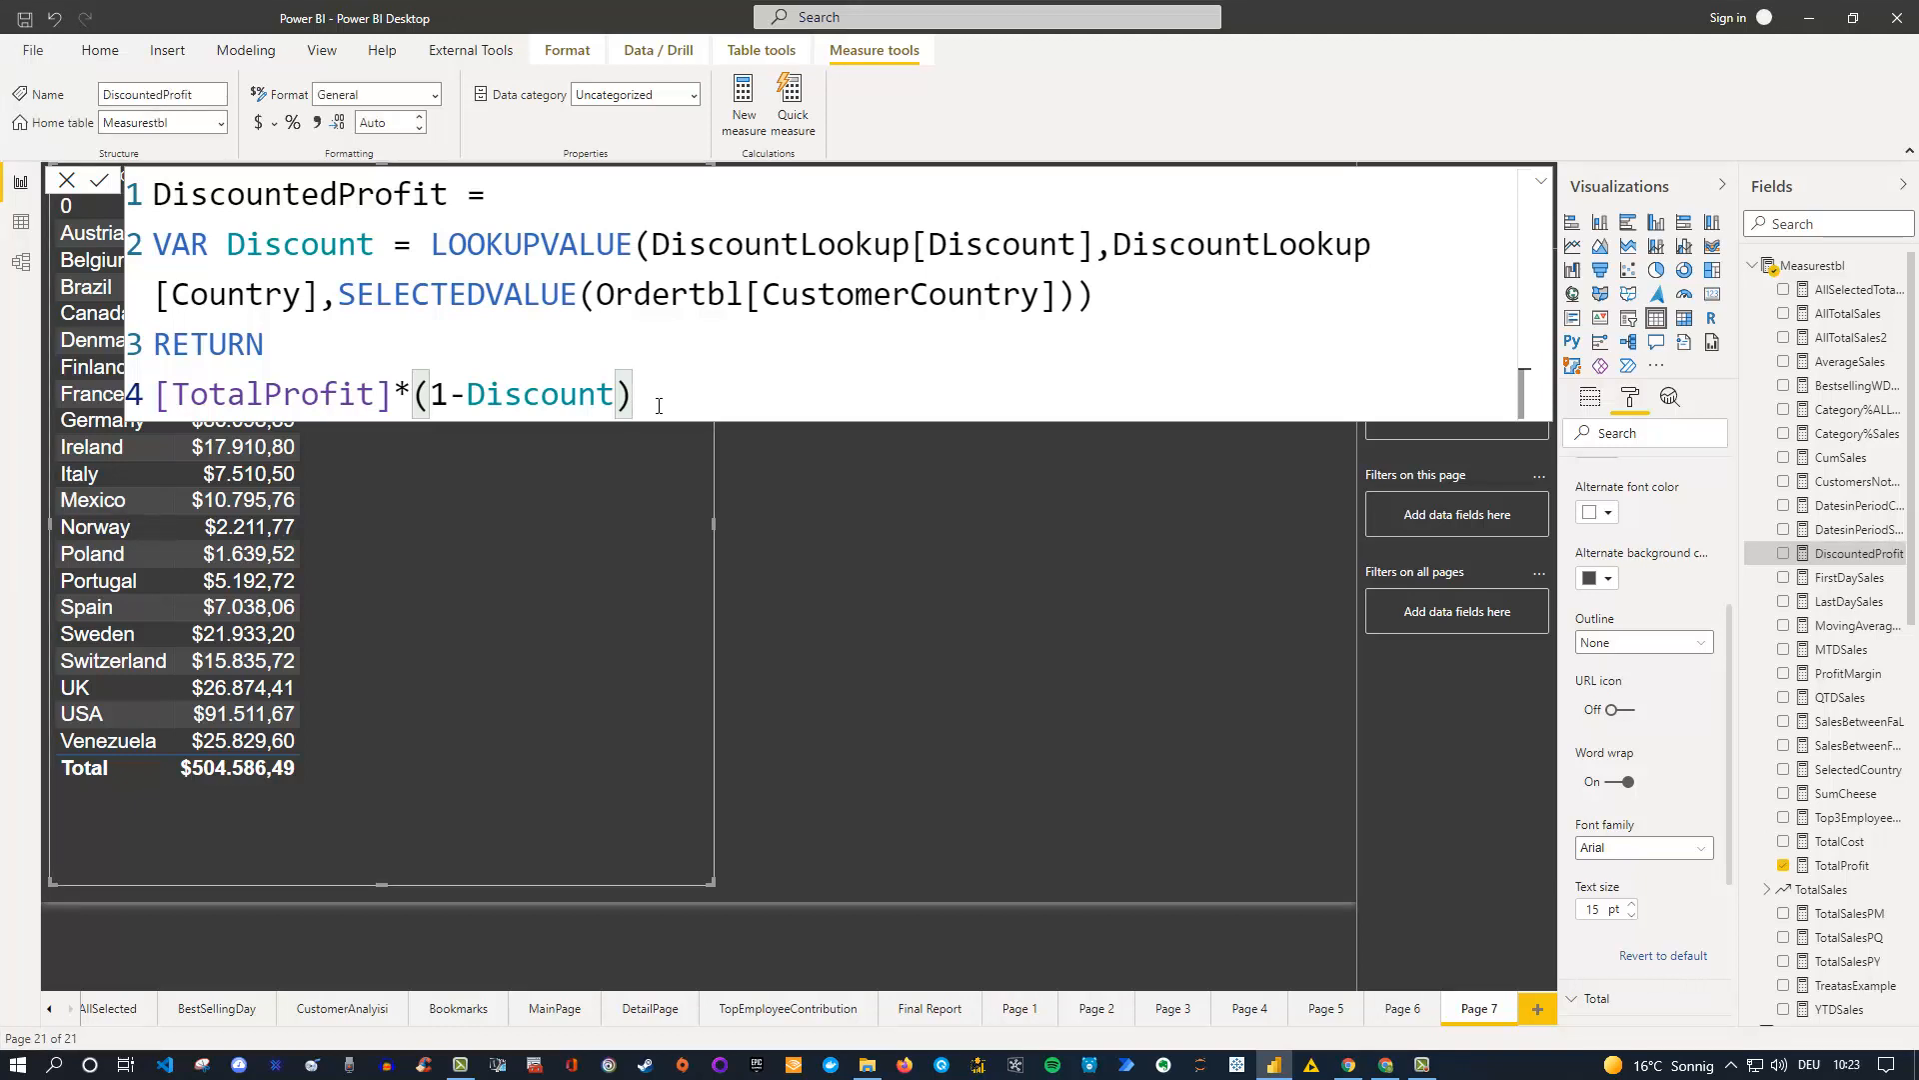
Collapse the expanded formula and add the DiscountedProfit measure to the profit-per-country table.
{"action": "left_click", "coordinate": [1541, 183]}
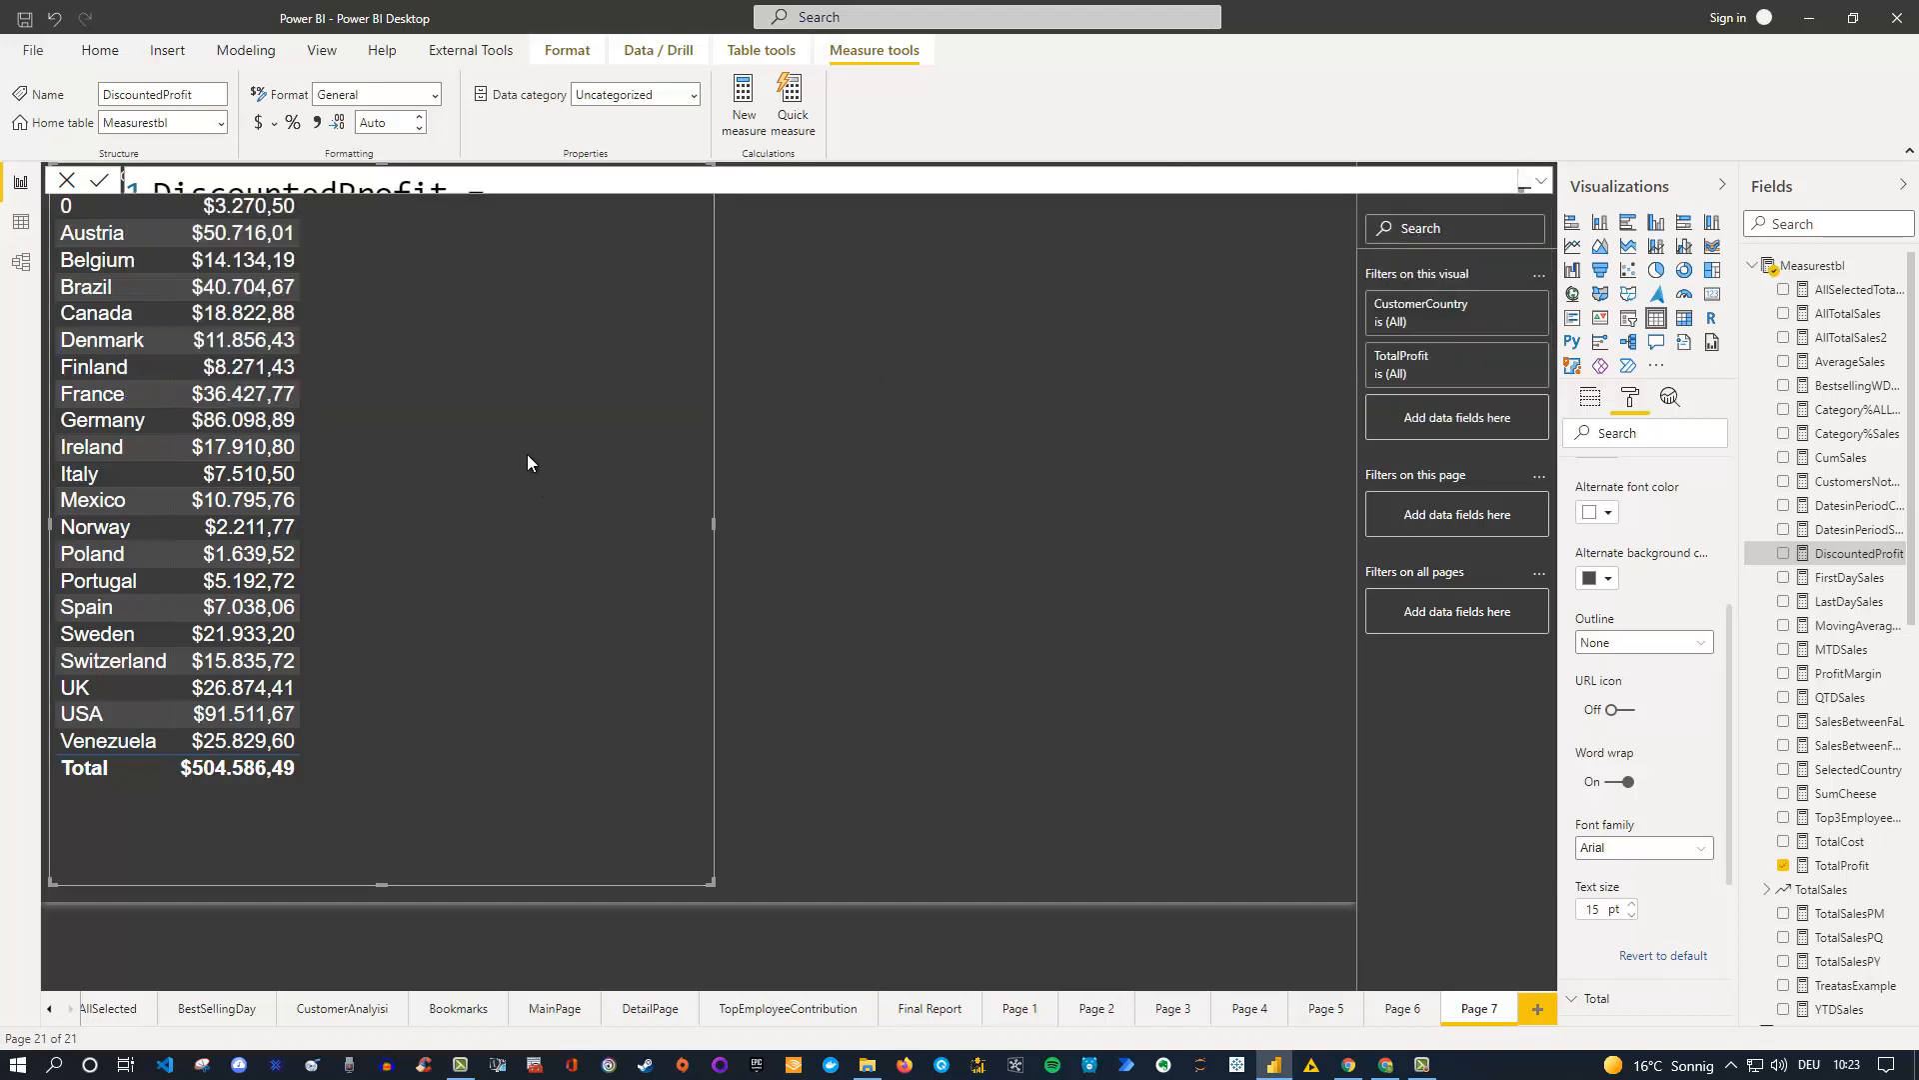
{"action": "left_click", "coordinate": [1784, 554]}
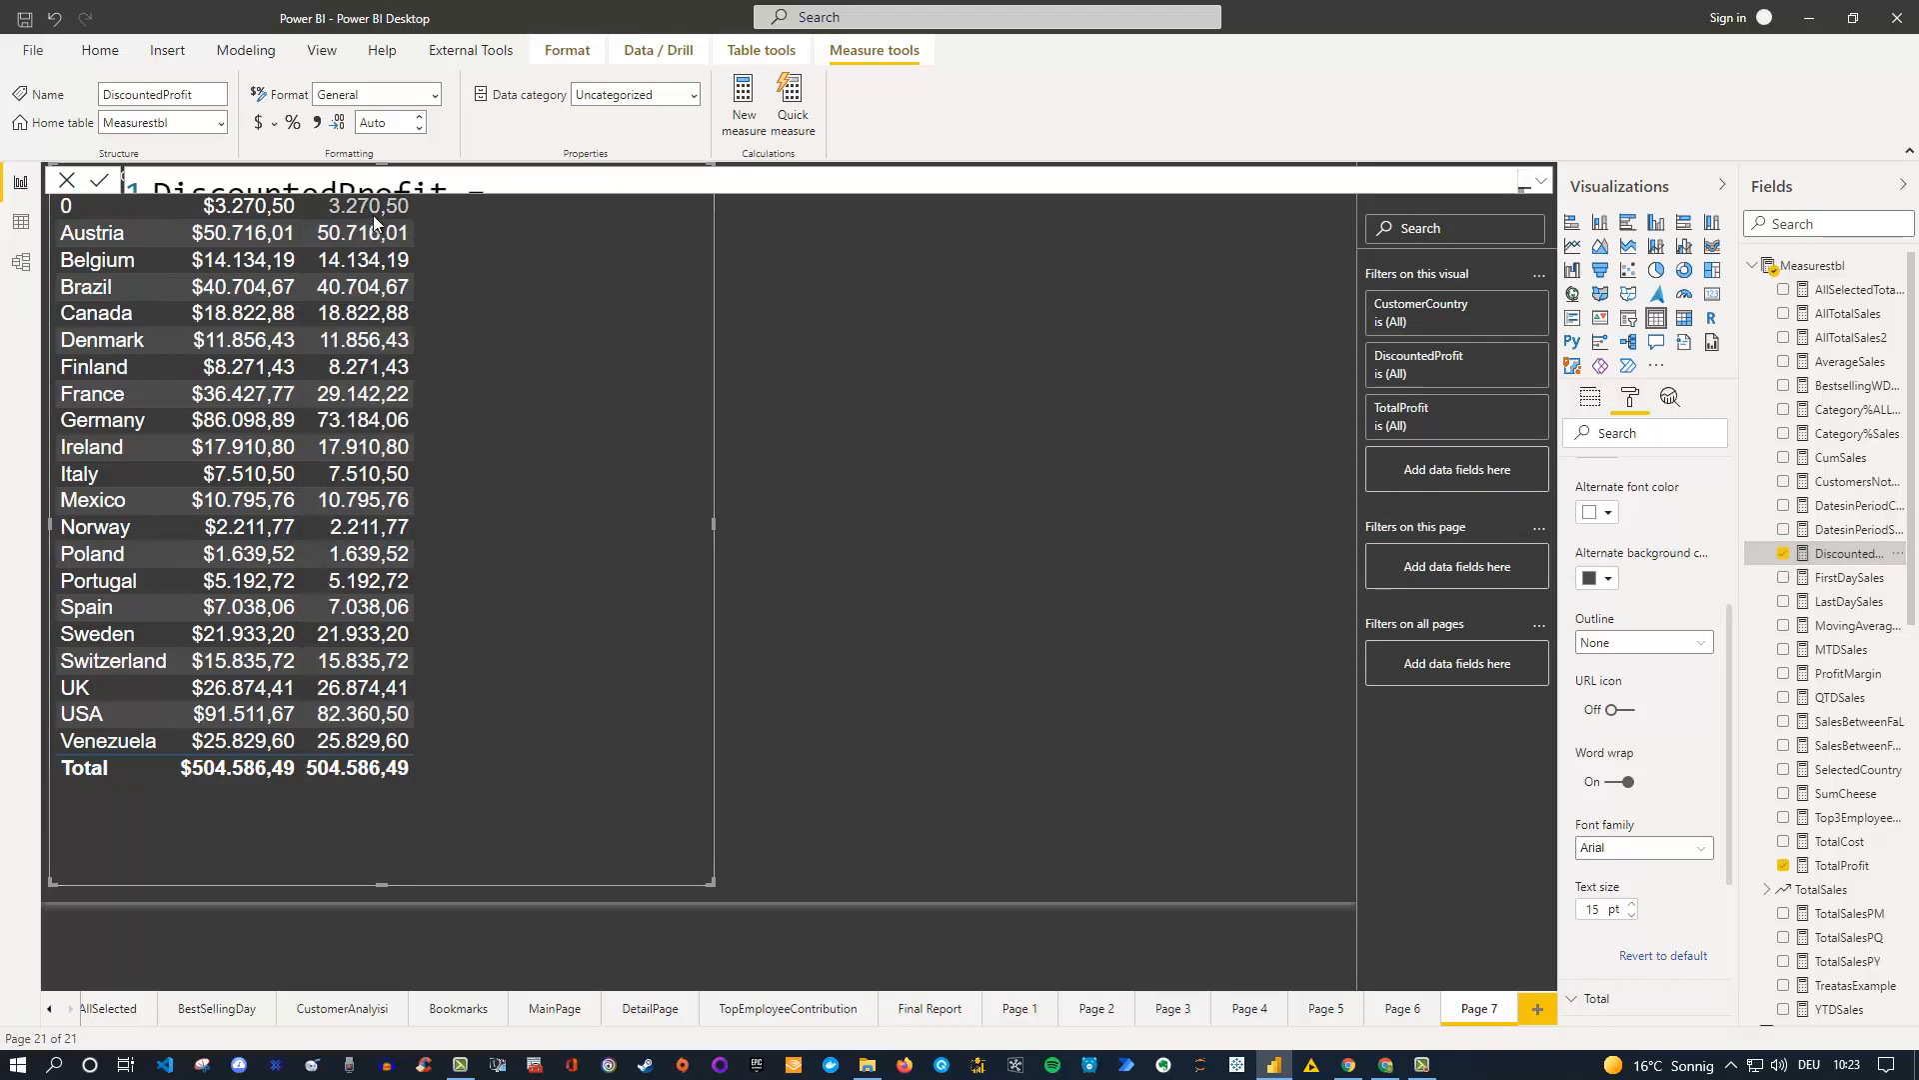
Highlight the France, Germany and USA rows in turn to compare total and discounted profit, and expand the DiscountedProfit formula for review.
{"action": "mouse_move", "coordinate": [373, 216]}
{"action": "left_click", "coordinate": [135, 395]}
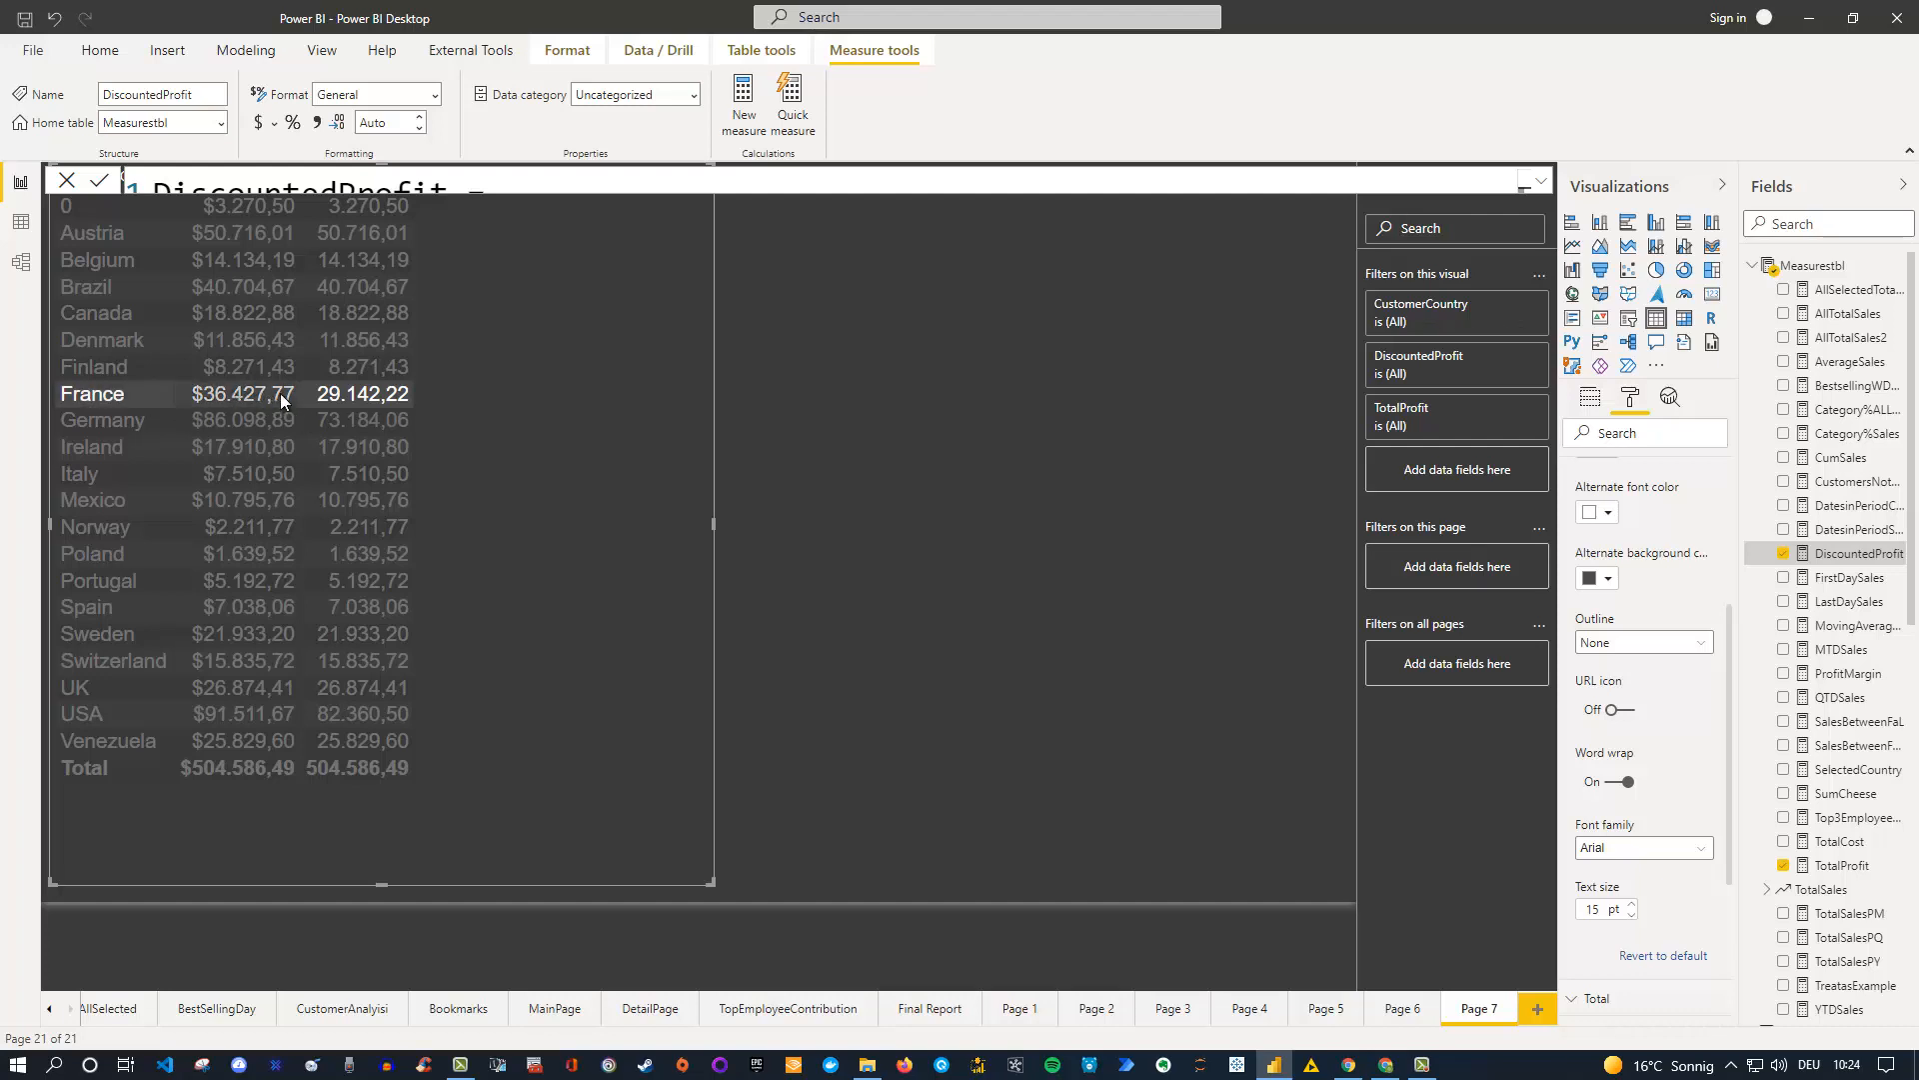
{"action": "left_click", "coordinate": [128, 422]}
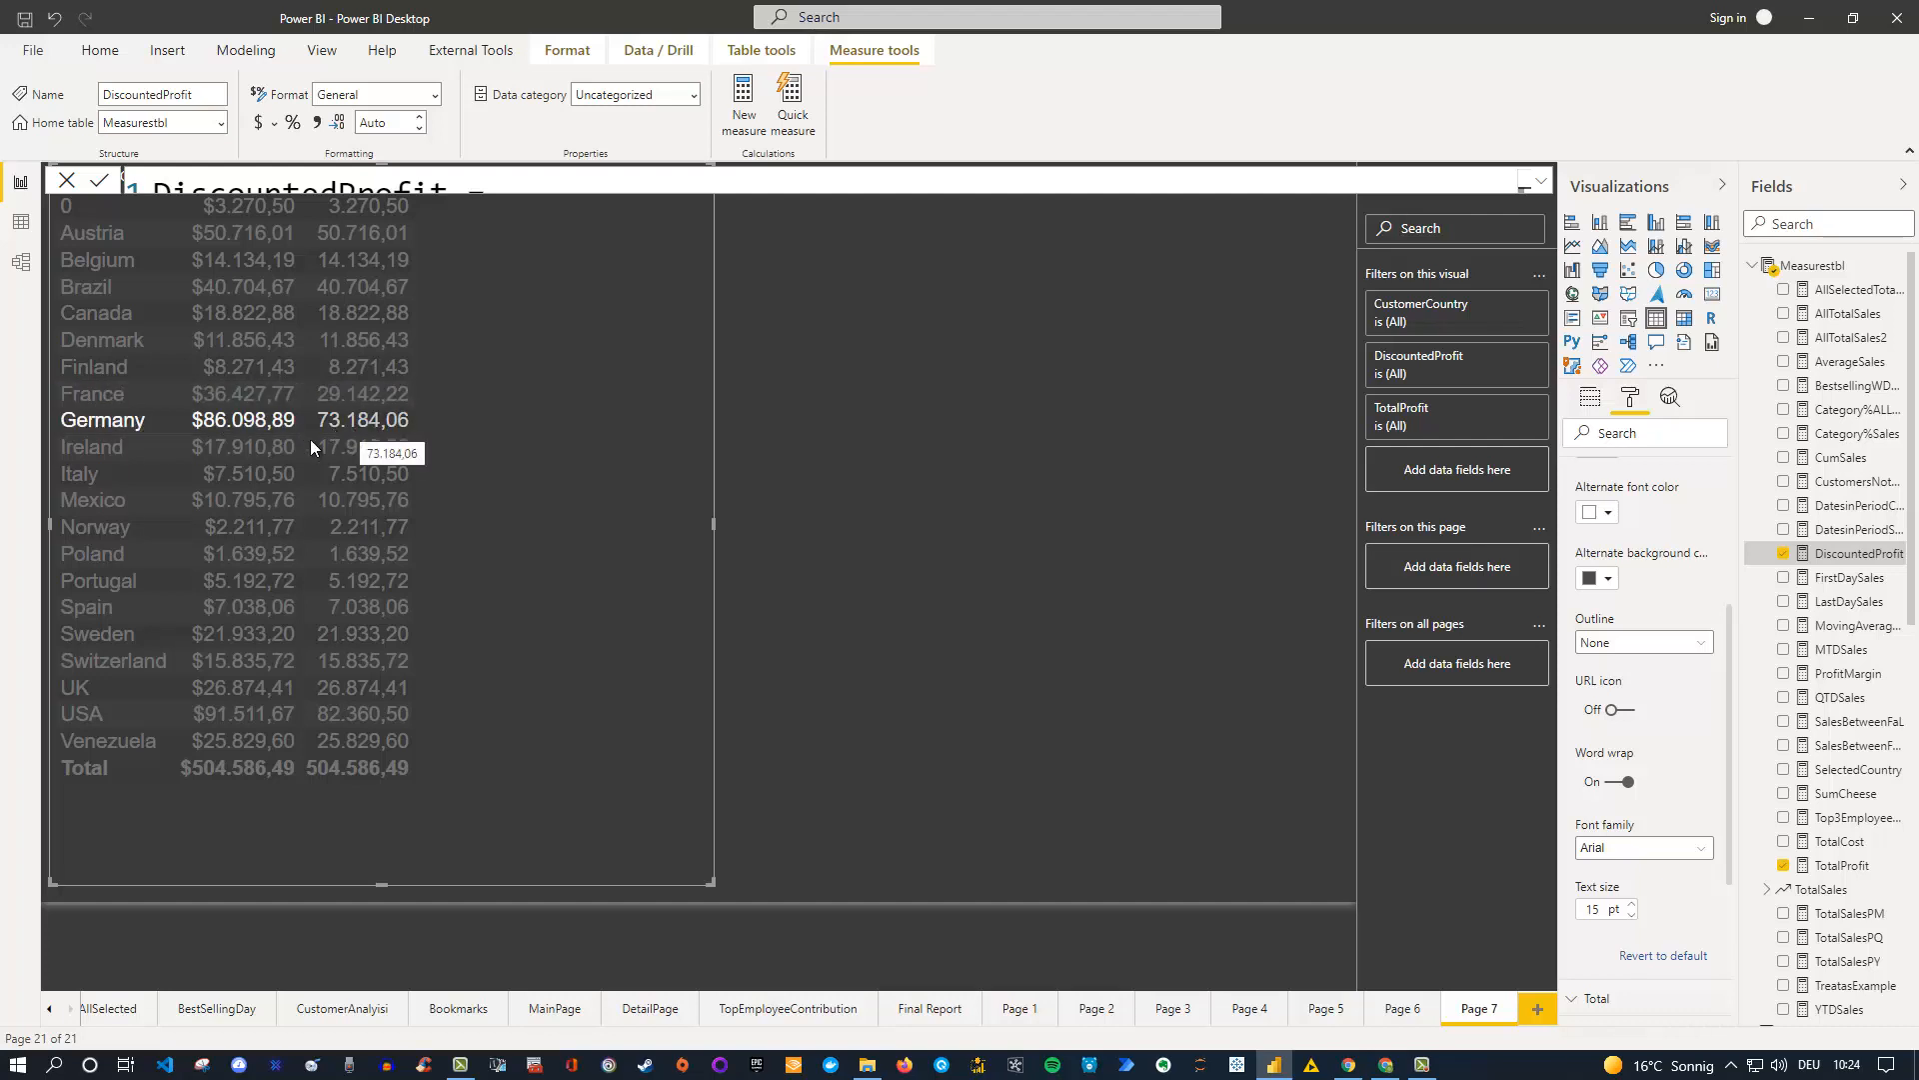
{"action": "left_click", "coordinate": [150, 715]}
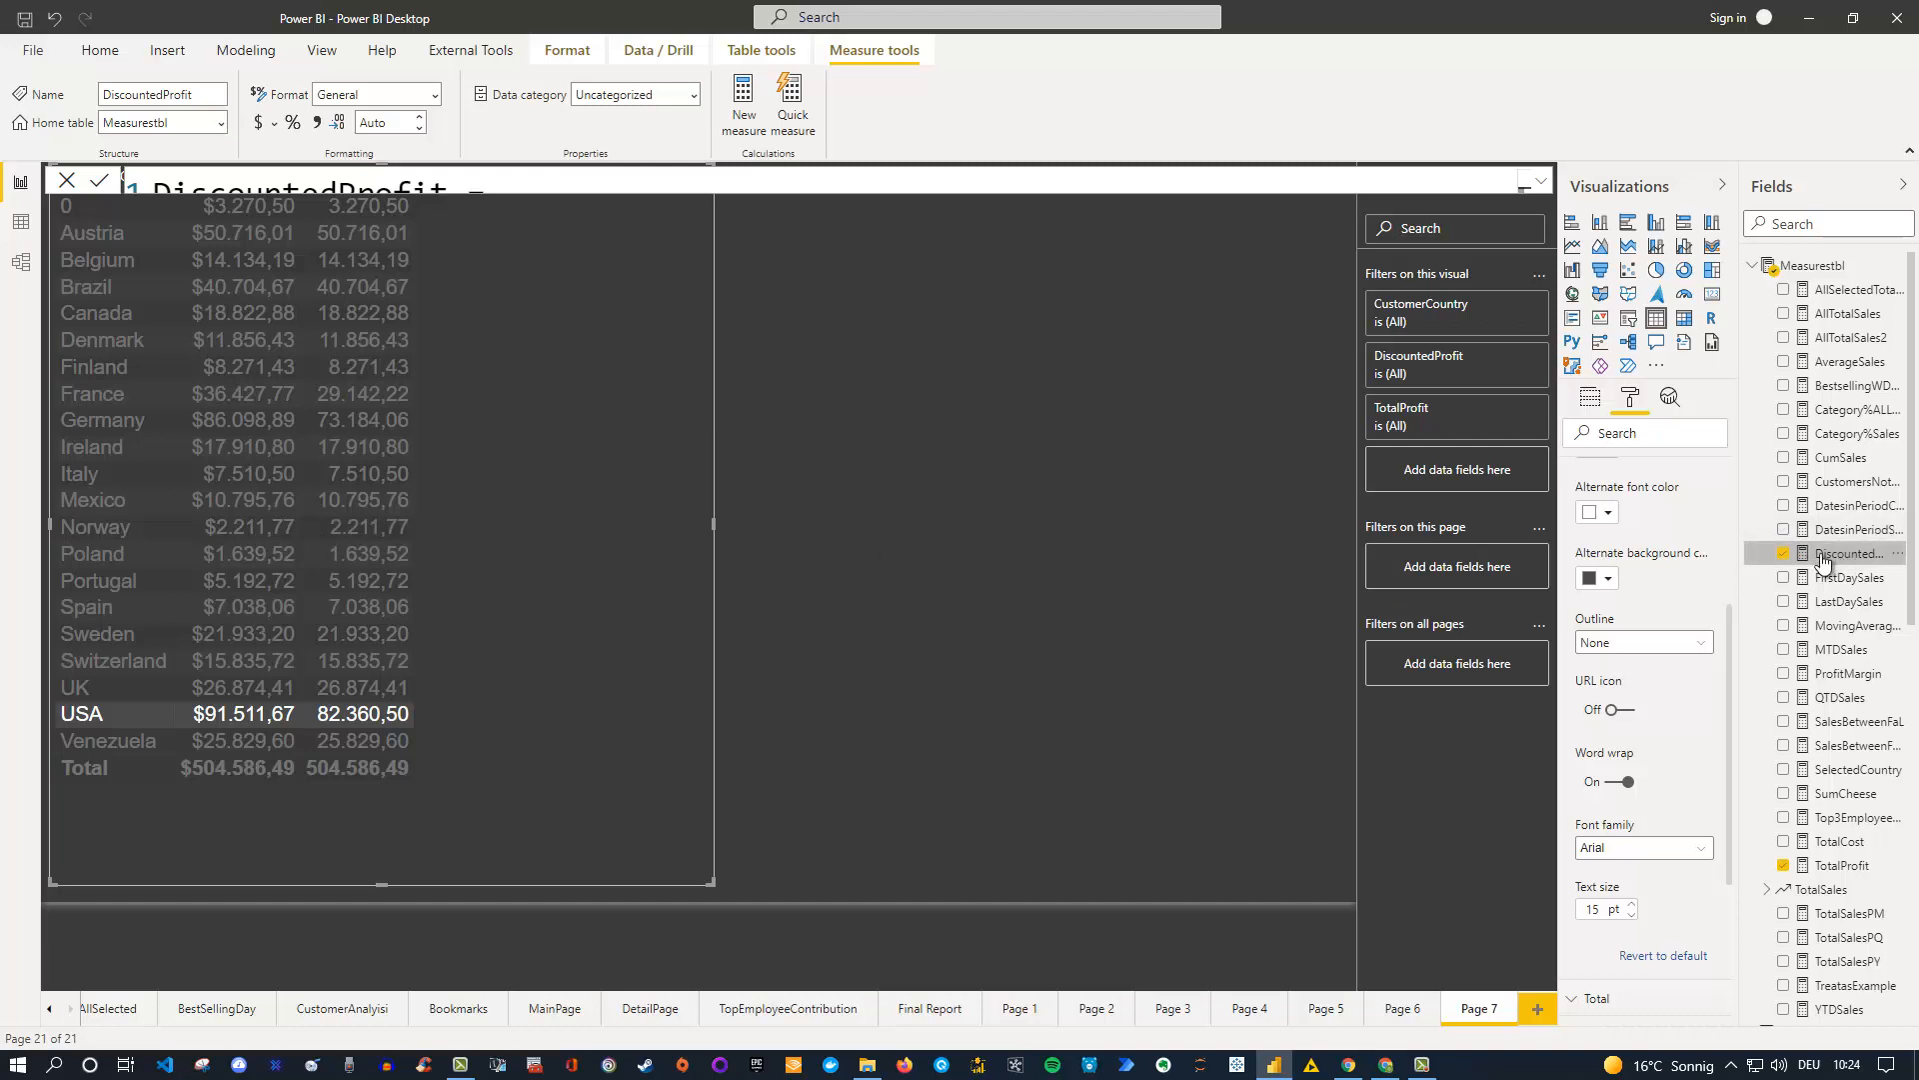
{"action": "left_click", "coordinate": [1541, 181]}
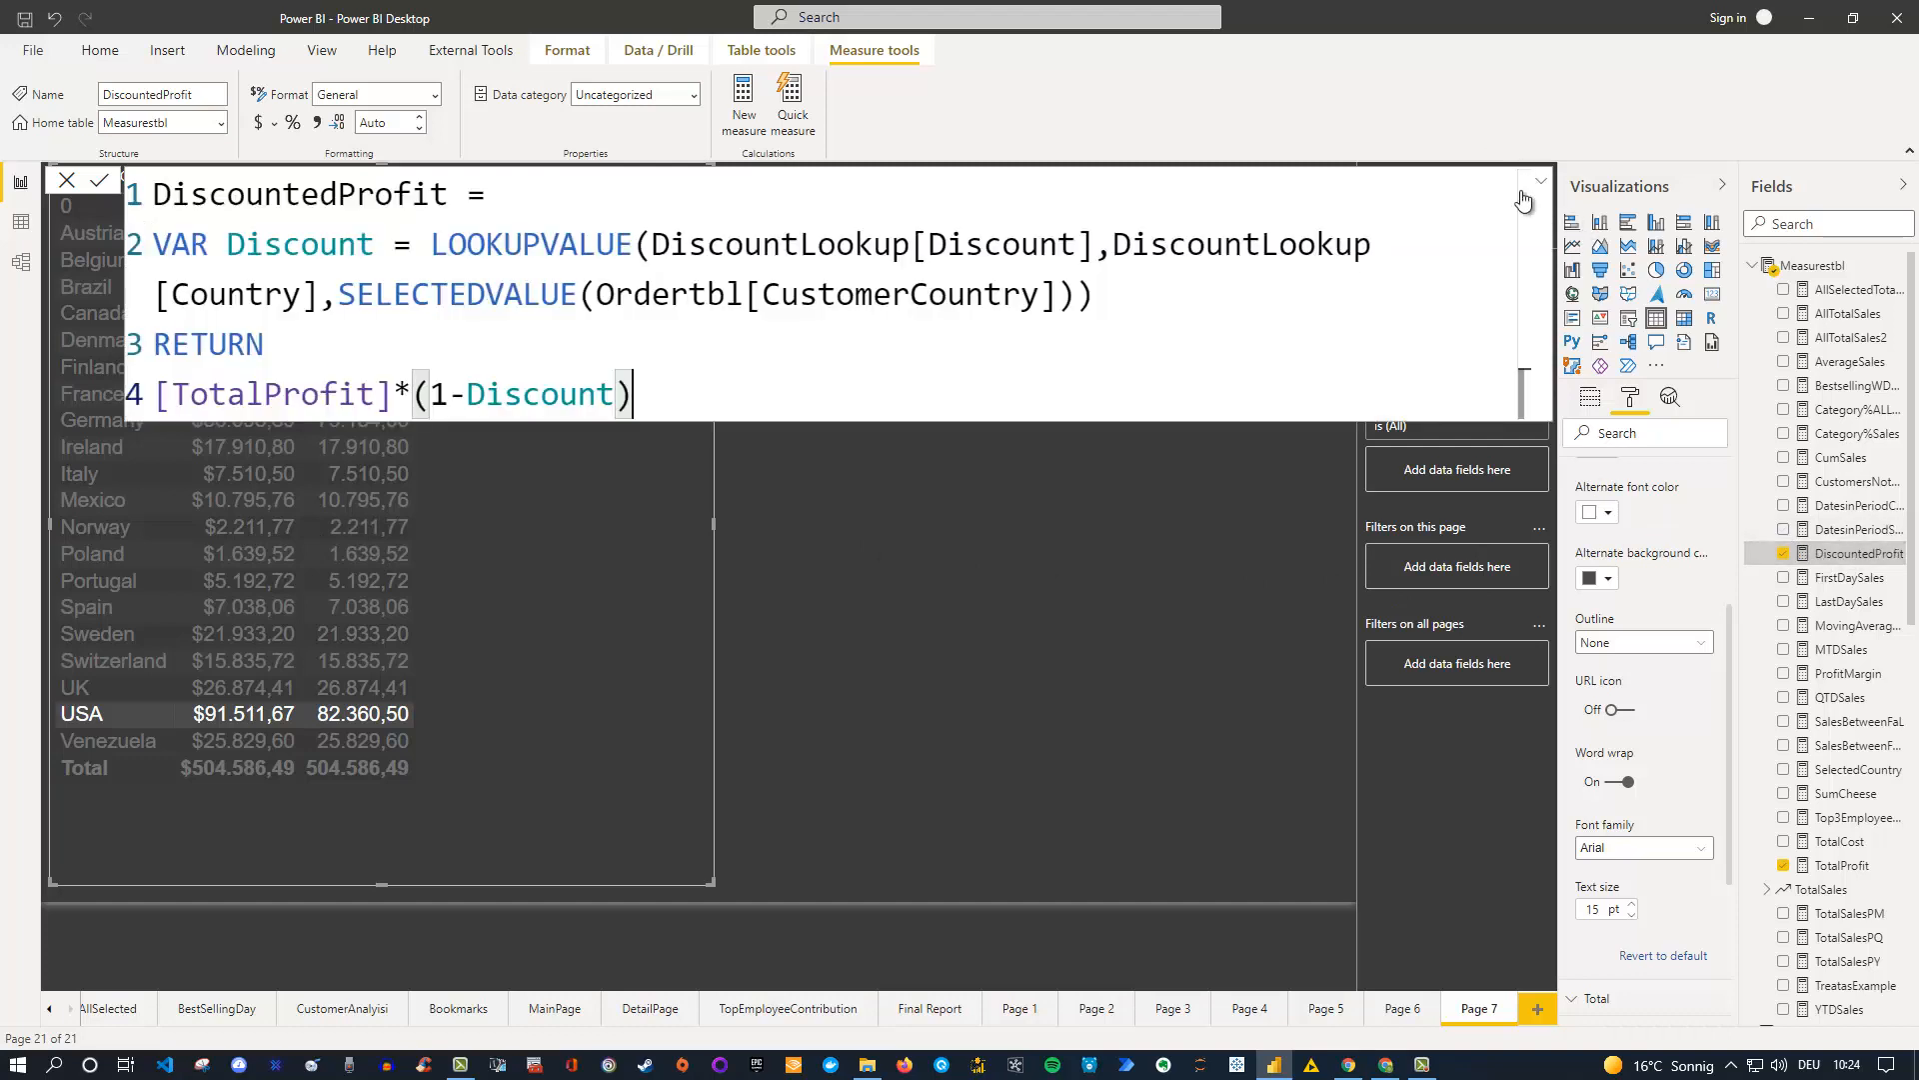